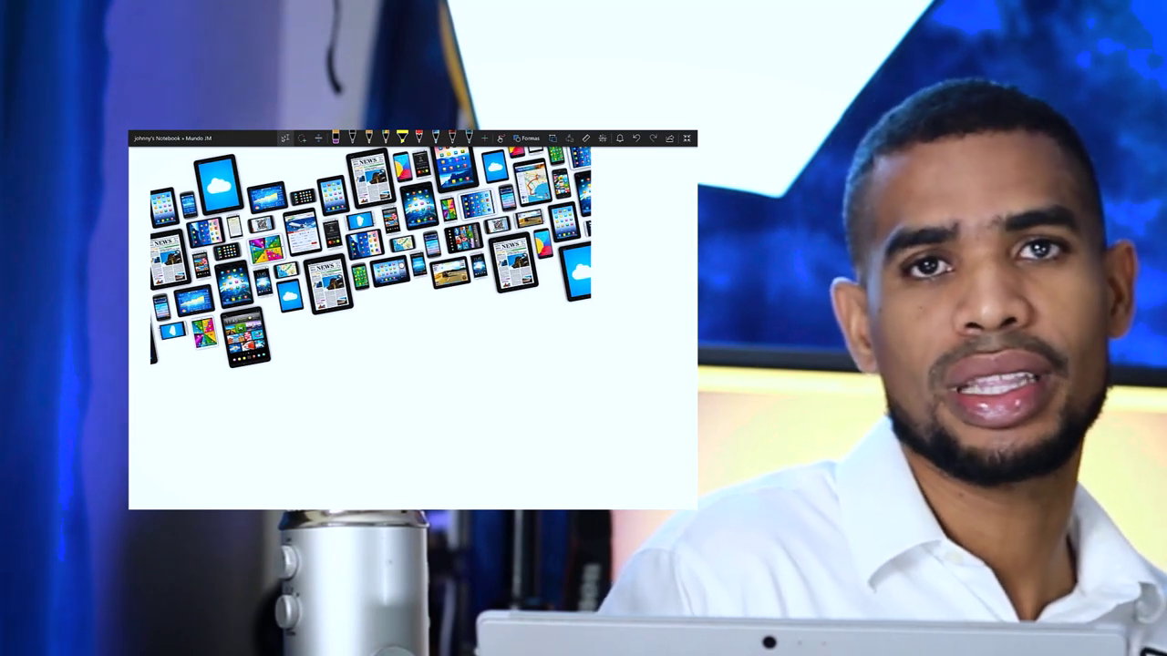
# Step: Scroll down and right through the pagina 1 combes mockup to see its quote, projects and footer
pyautogui.scroll(-3, 410, 319)
pyautogui.scroll(-2, 410, 319)
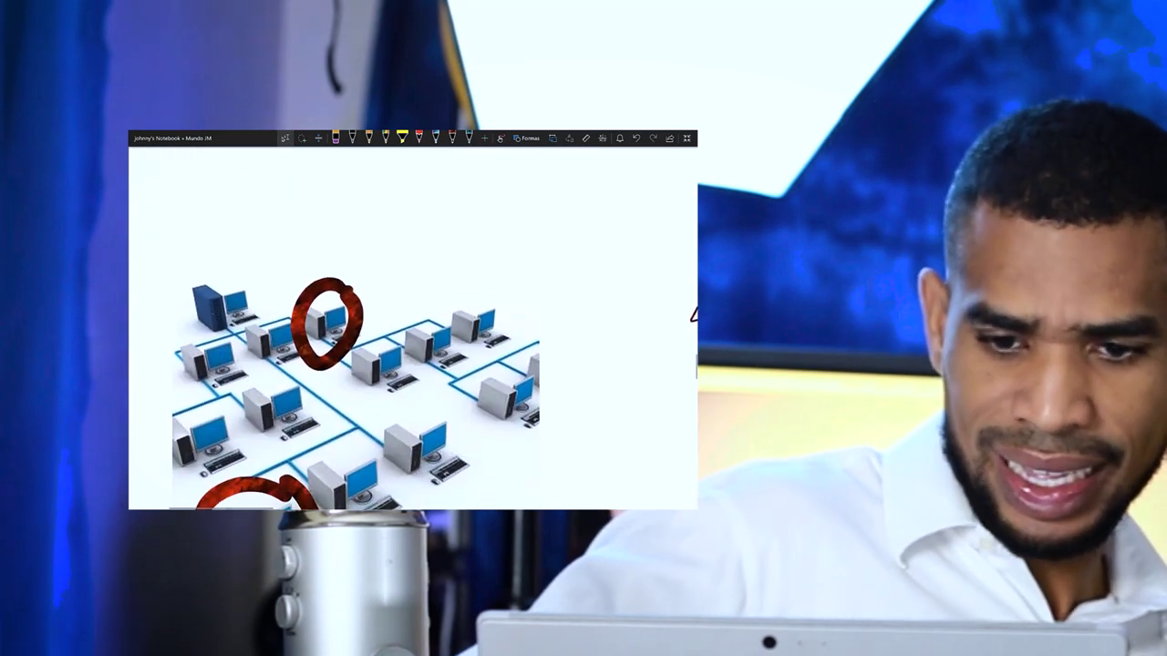
pyautogui.scroll(-2, 410, 319)
pyautogui.hscroll(3, 410, 319)
pyautogui.hscroll(3, 410, 319)
pyautogui.hscroll(2, 410, 319)
pyautogui.hscroll(2, 410, 319)
pyautogui.hscroll(1, 410, 319)
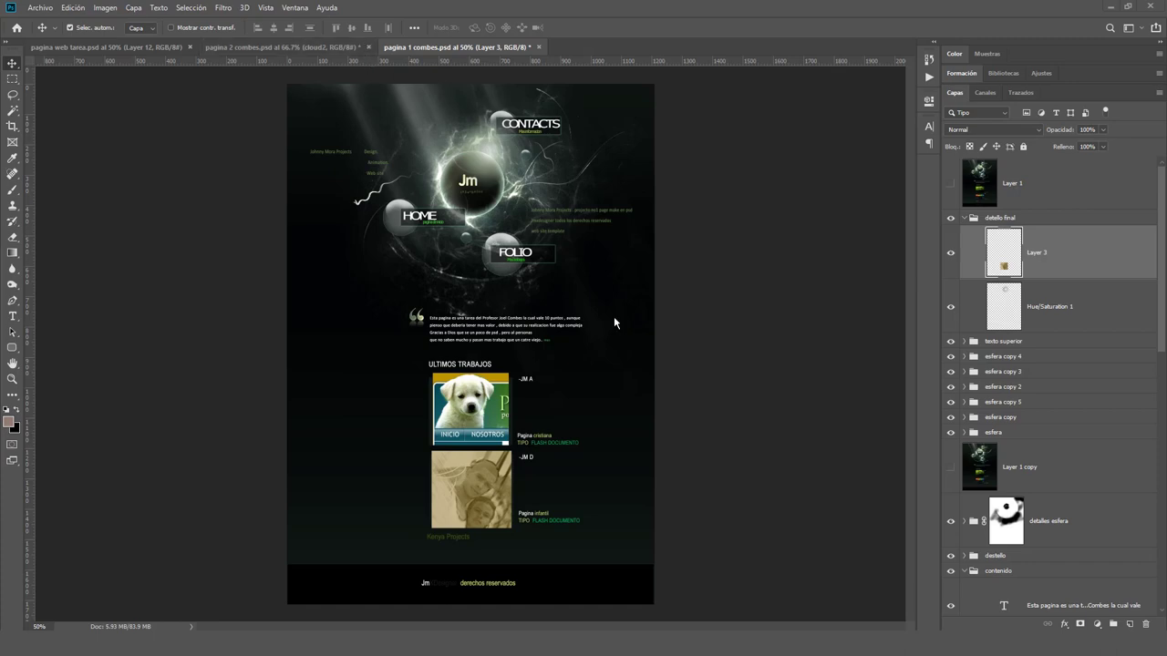
# Step: Zoom in on the page's text block with the Zoom tool
pyautogui.click(12, 379)
pyautogui.moveTo(475, 334)
pyautogui.mouseDown()
pyautogui.moveTo(500, 355)
pyautogui.moveTo(517, 292)
pyautogui.mouseUp()
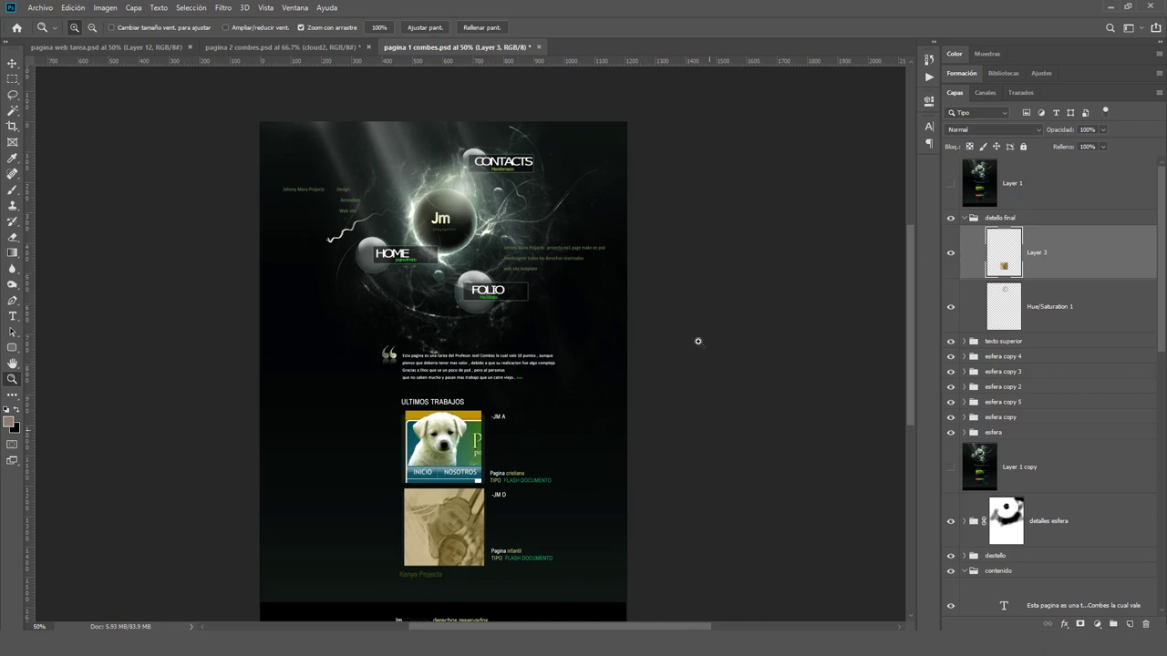
pyautogui.click(11, 63)
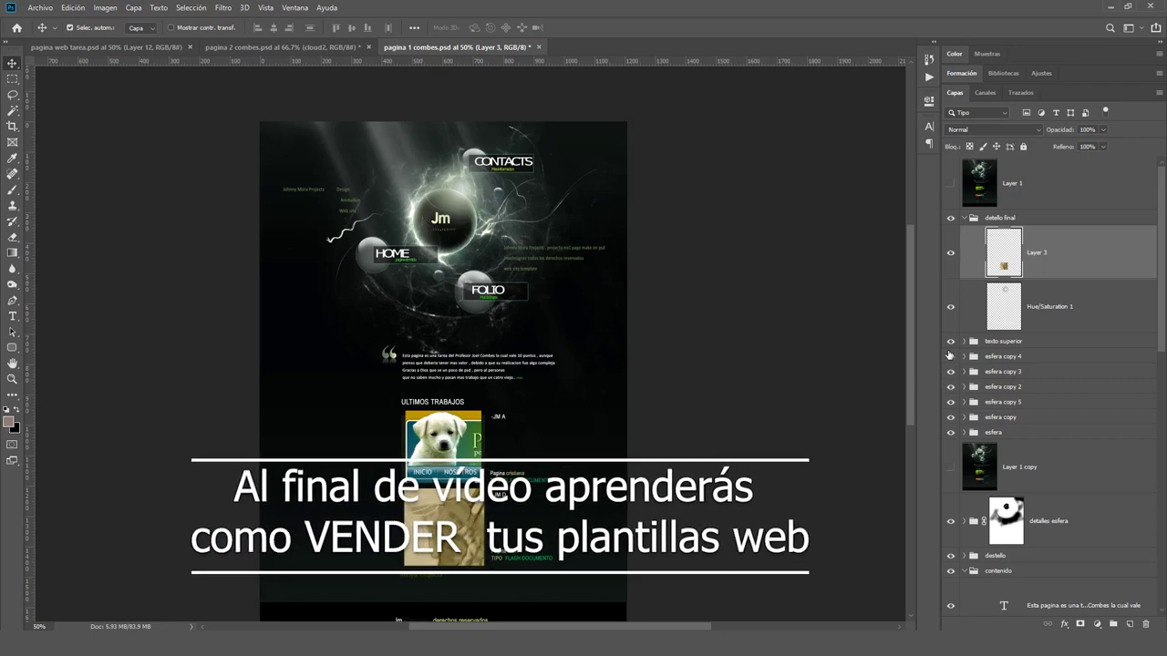
# Step: Hide and re-show the CONTACTS, HOME, FOLIO labels and sphere layers, then view pagina 2 combes
pyautogui.moveTo(949, 342); pyautogui.dragTo(949, 399)
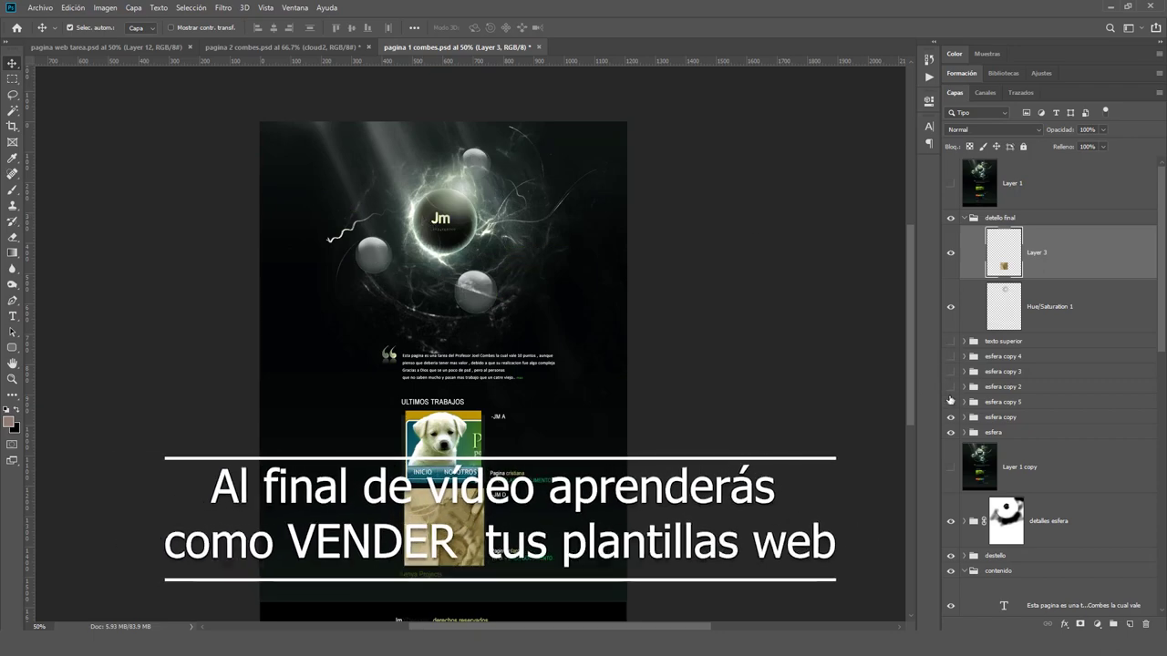
pyautogui.moveTo(950, 399)
pyautogui.mouseDown()
pyautogui.moveTo(948, 437)
pyautogui.moveTo(950, 362)
pyautogui.mouseUp()
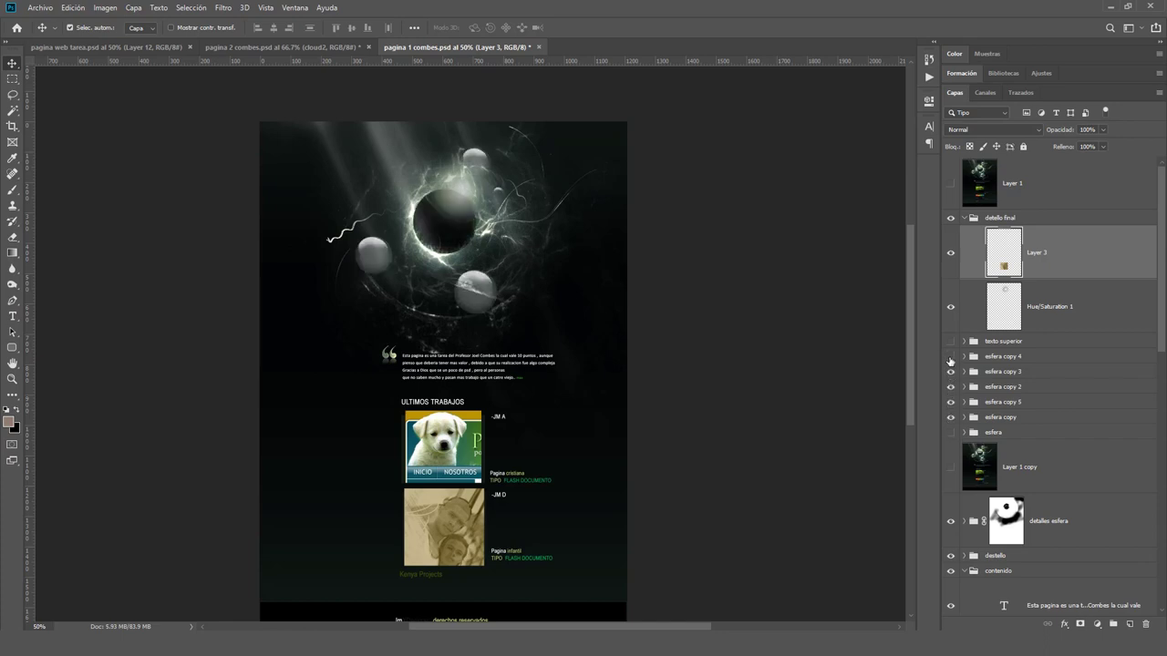
pyautogui.click(949, 341)
pyautogui.click(949, 432)
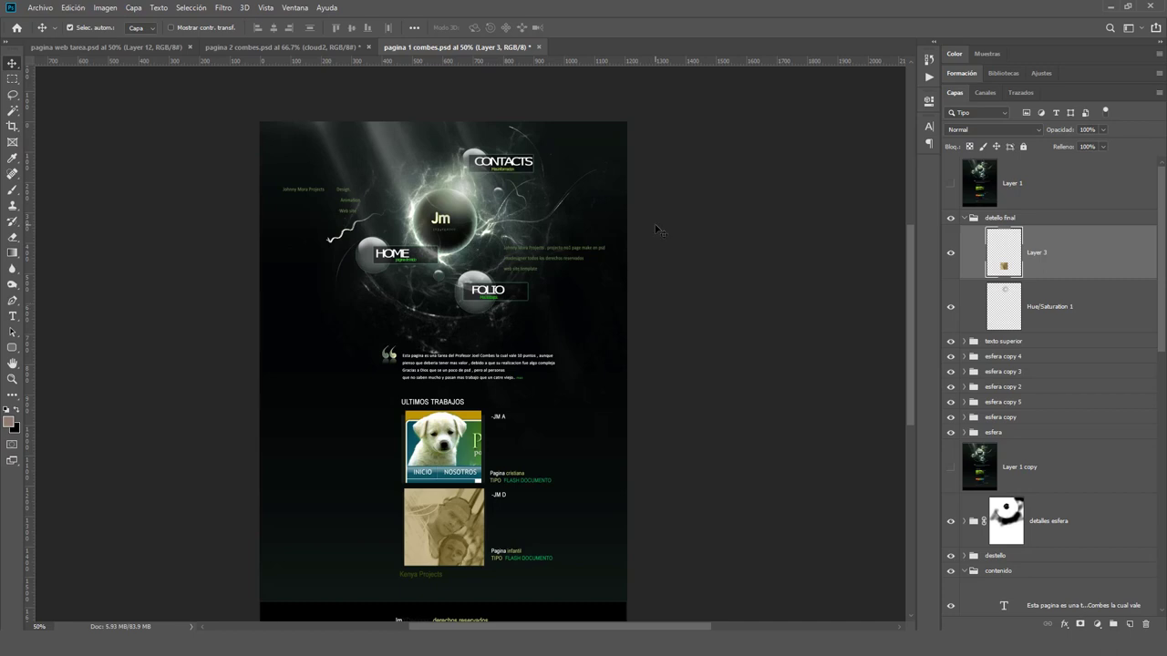
pyautogui.click(290, 47)
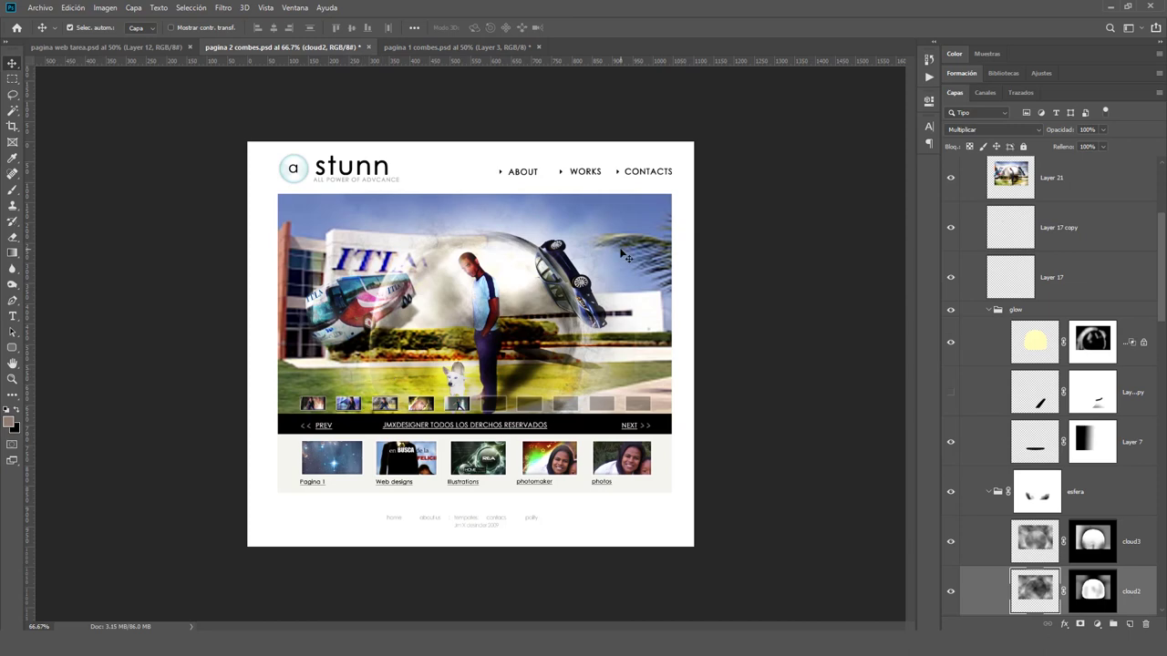
# Step: Cycle through the pagina 1 and pagina 2 combes tabs, ending on pagina web tarea.psd
pyautogui.click(442, 48)
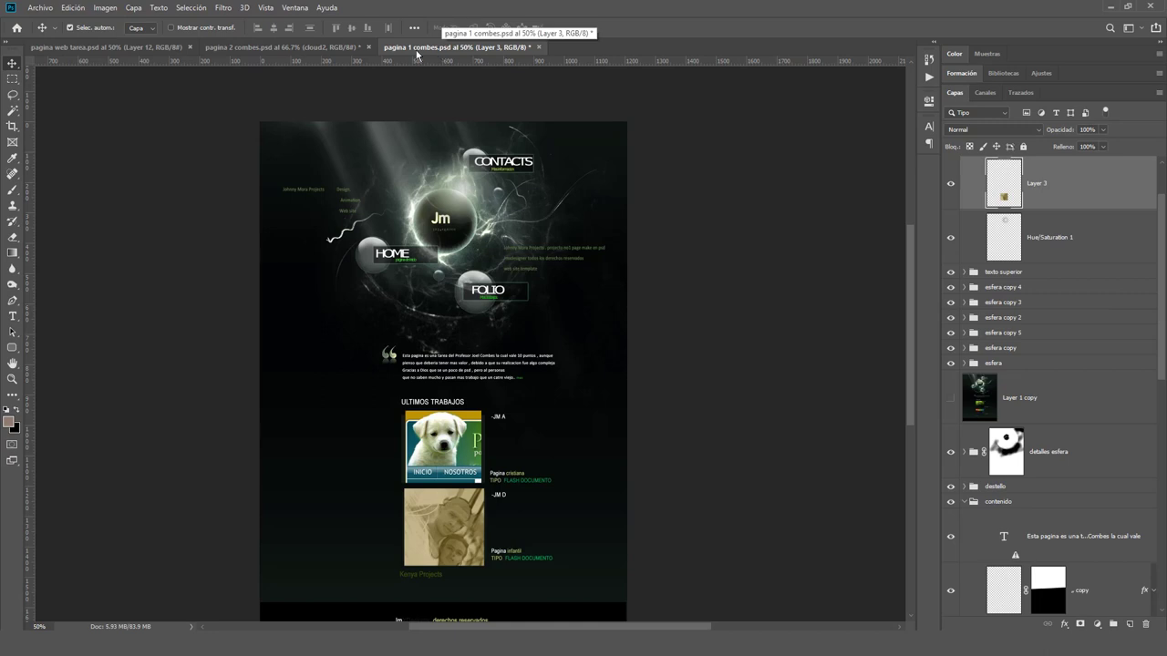
pyautogui.click(324, 46)
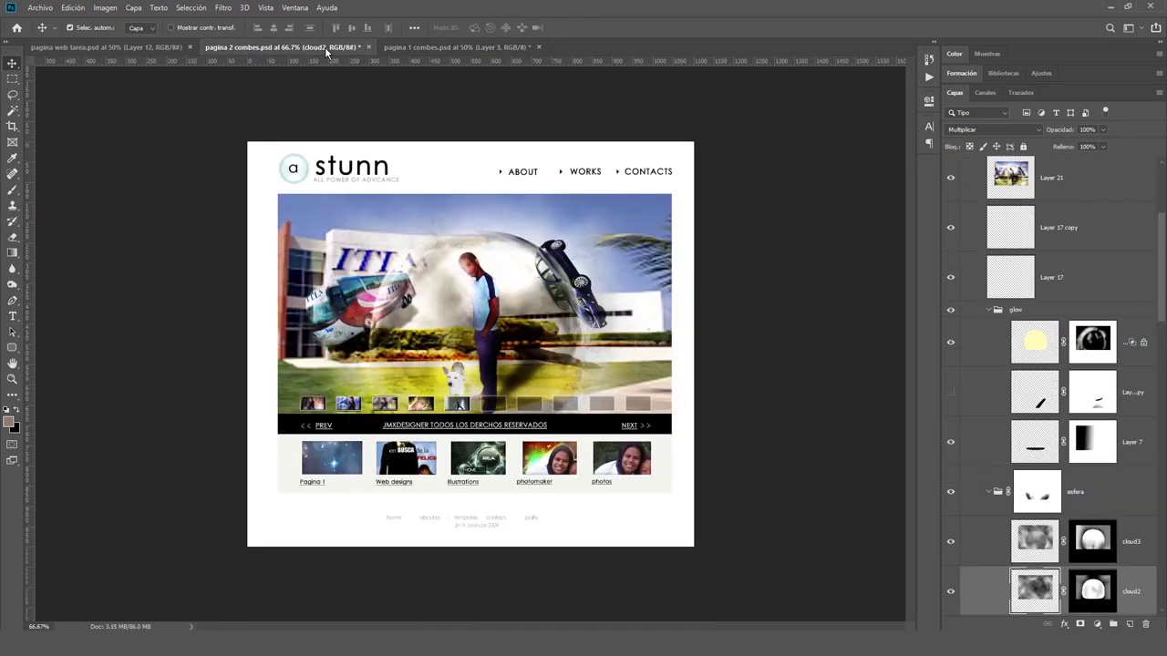
pyautogui.click(153, 47)
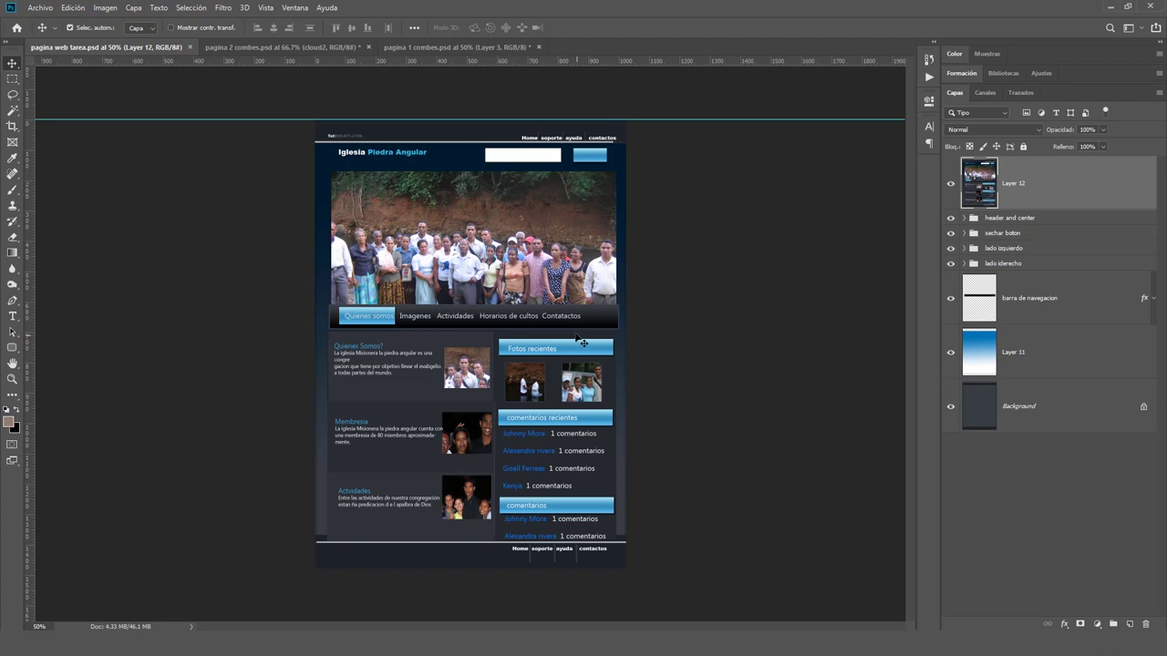
# Step: Create a new 1366×768 px Web preset document at 150 ppi, RGB 8 bit
pyautogui.click(42, 9)
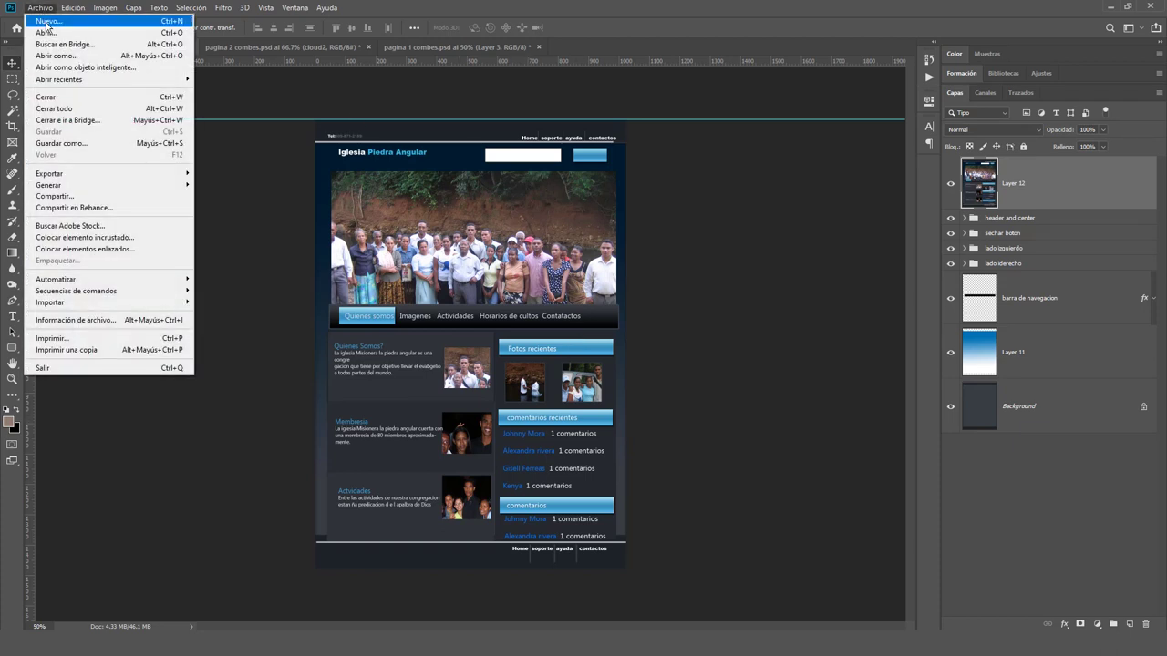
pyautogui.click(43, 20)
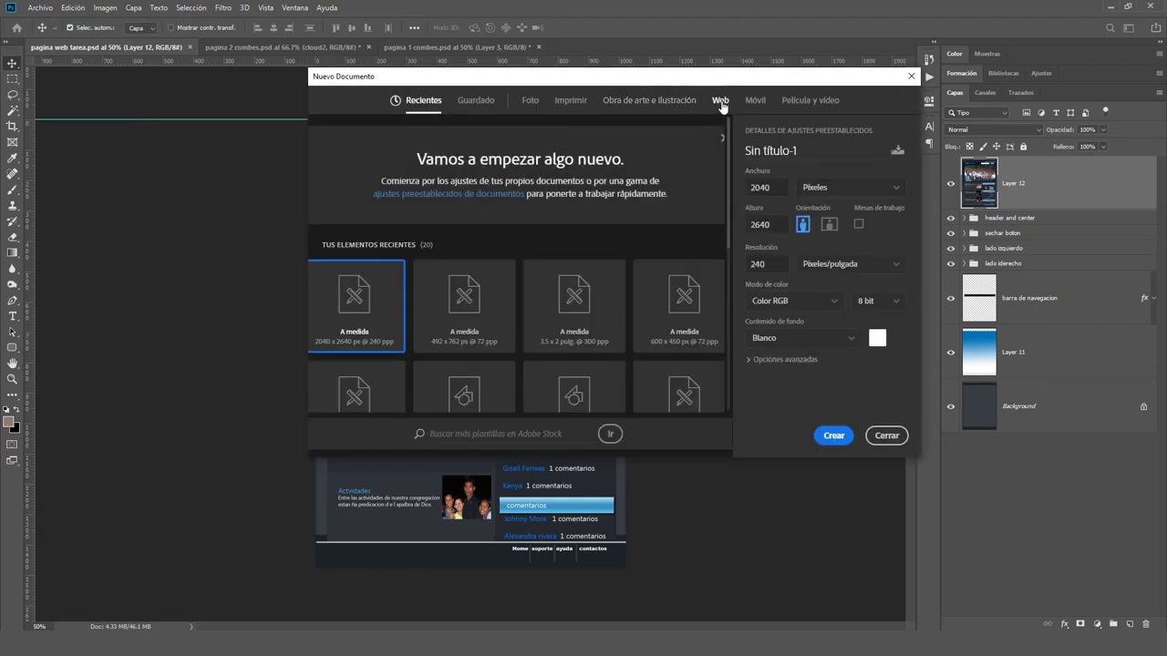
pyautogui.click(720, 101)
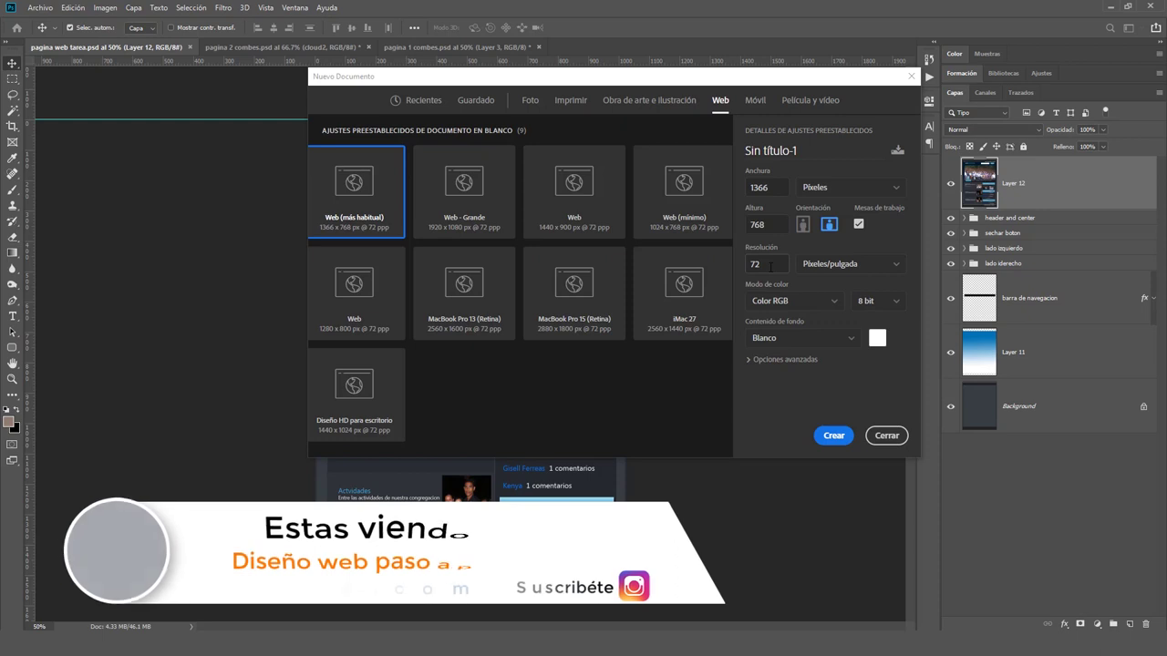
pyautogui.doubleClick(770, 265)
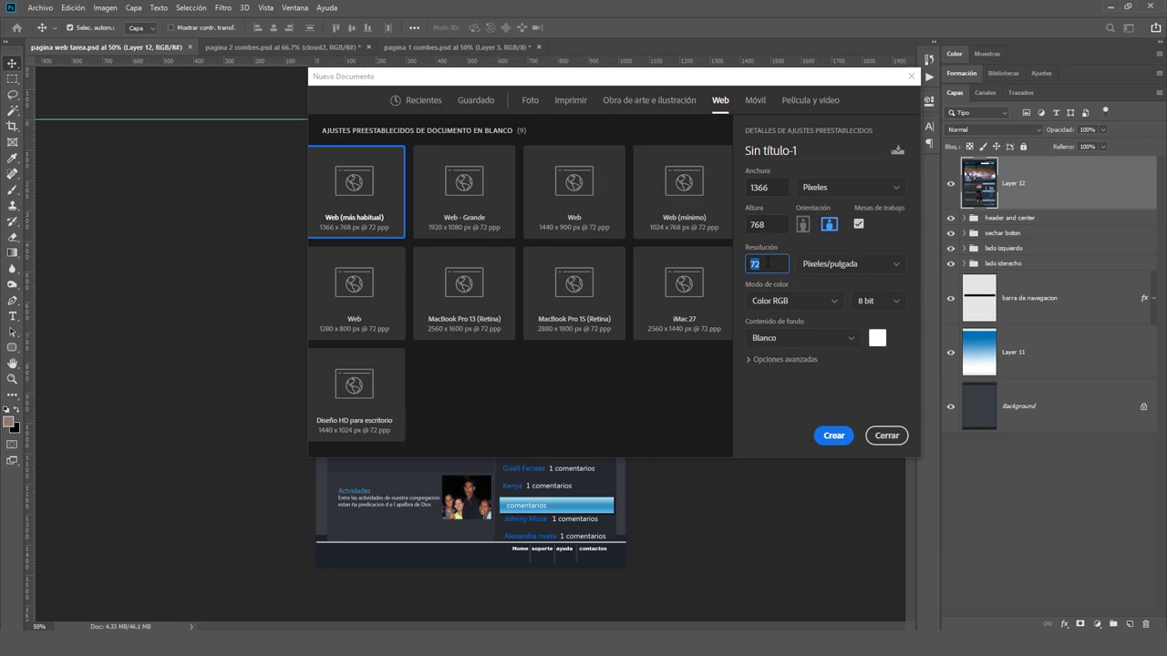
pyautogui.write('150')
pyautogui.click(897, 303)
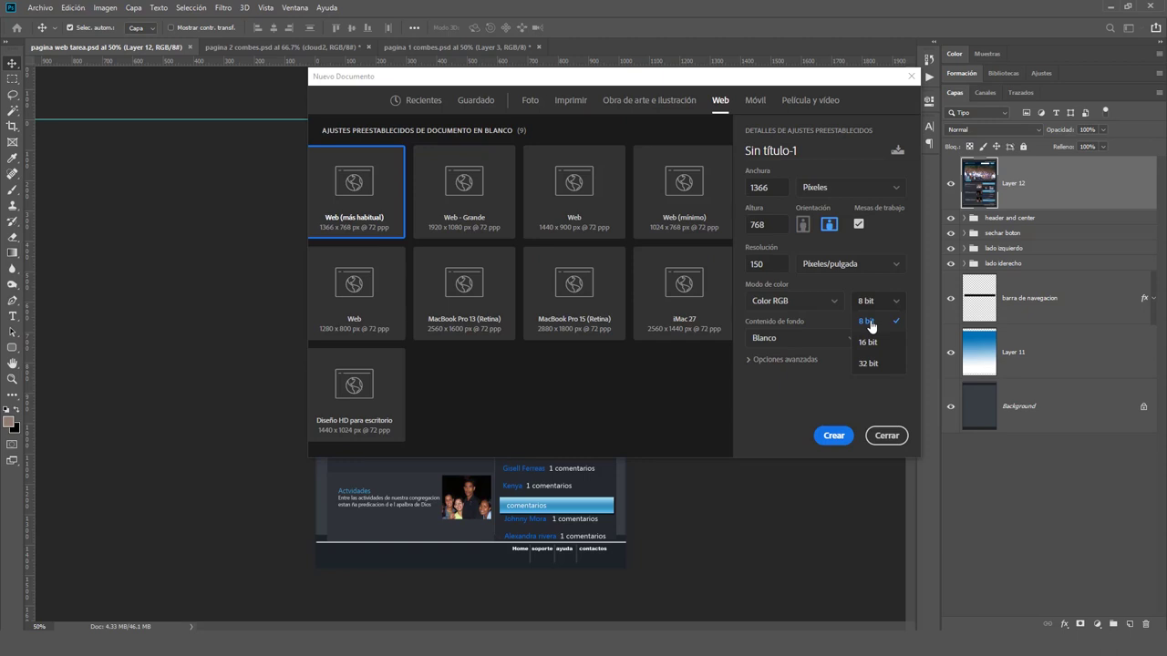
pyautogui.click(871, 326)
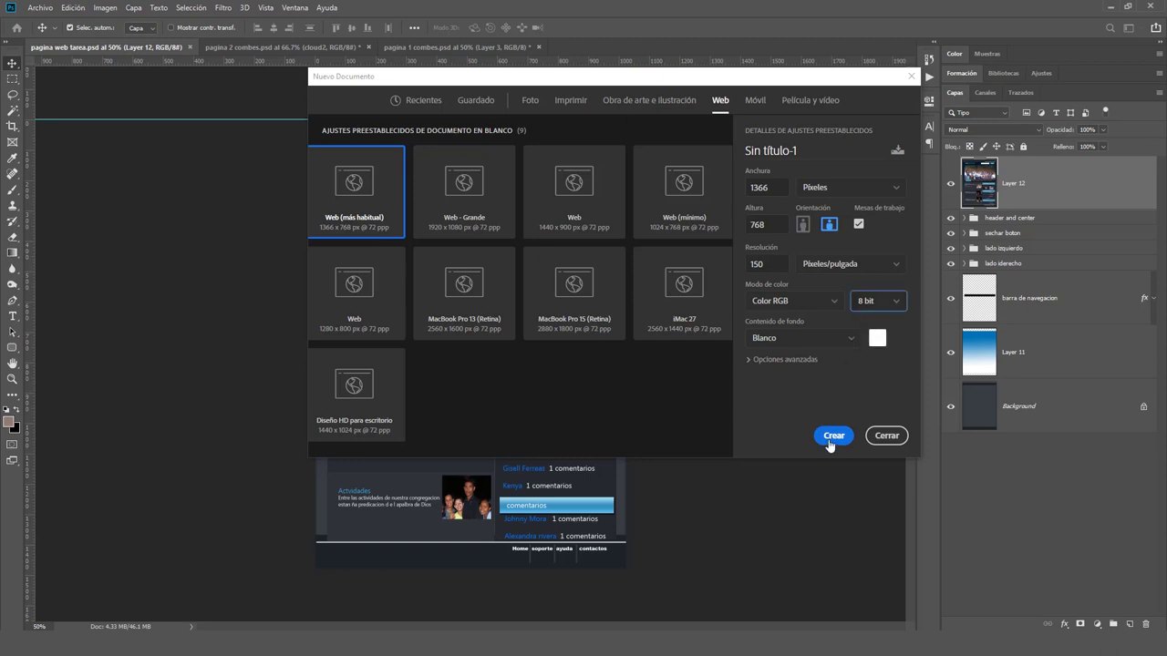
pyautogui.click(833, 436)
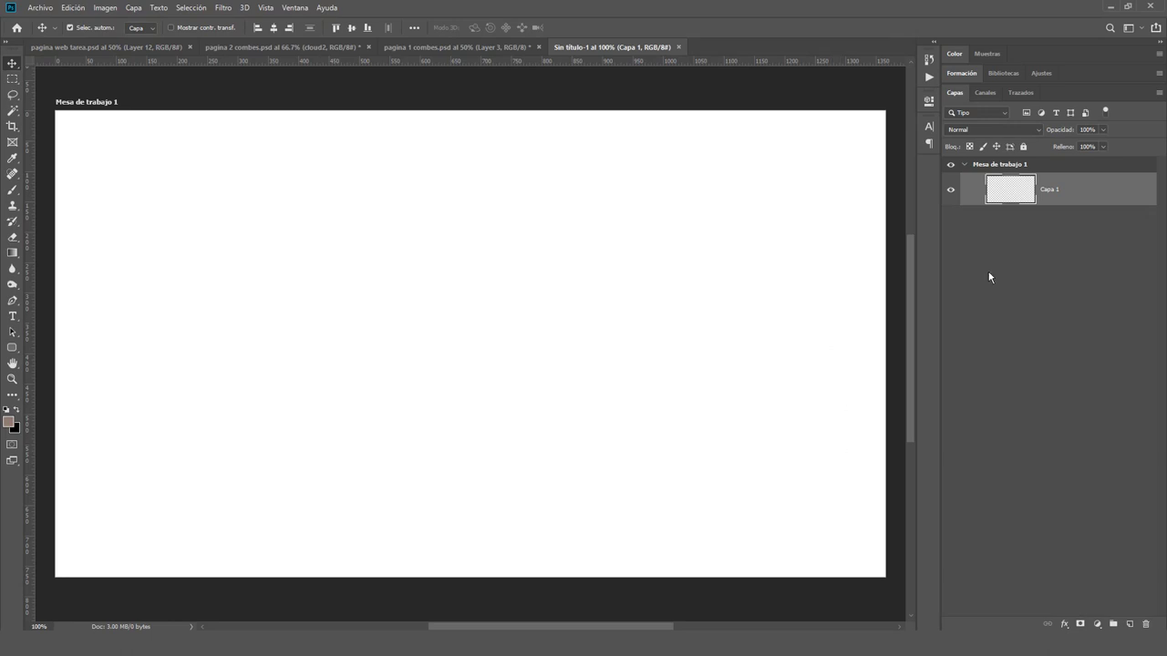
# Step: Add a new layer and ungroup the Mesa de trabajo 1 artboard, keeping its layers
pyautogui.moveTo(995, 189); pyautogui.dragTo(989, 171)
pyautogui.click(984, 167)
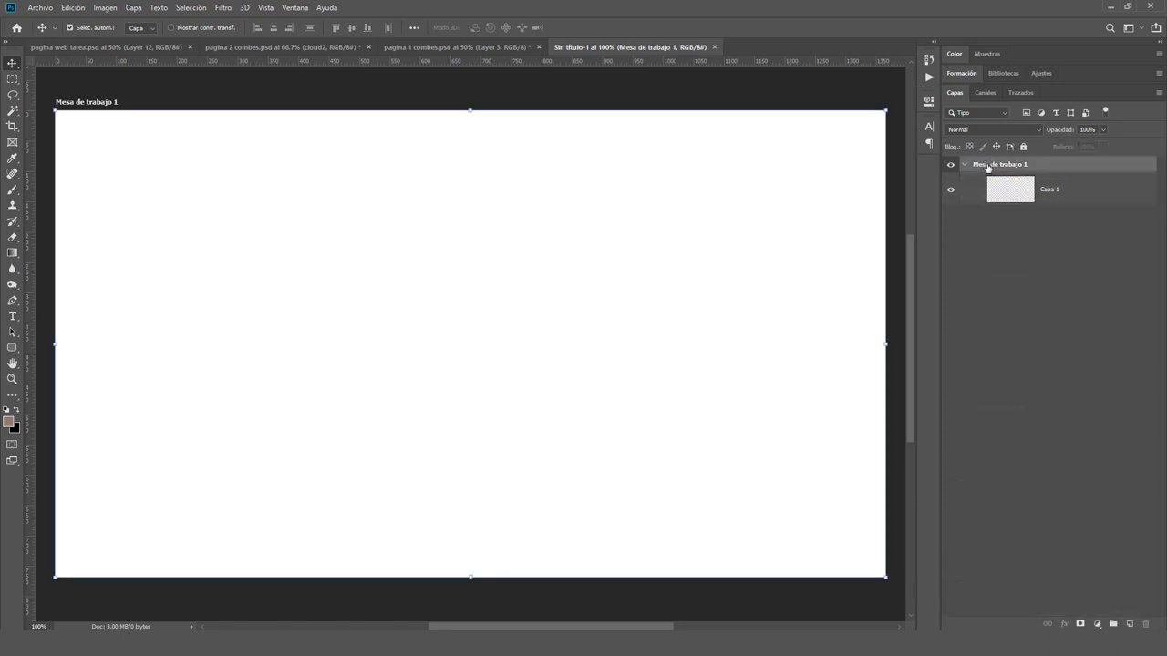
pyautogui.click(1128, 624)
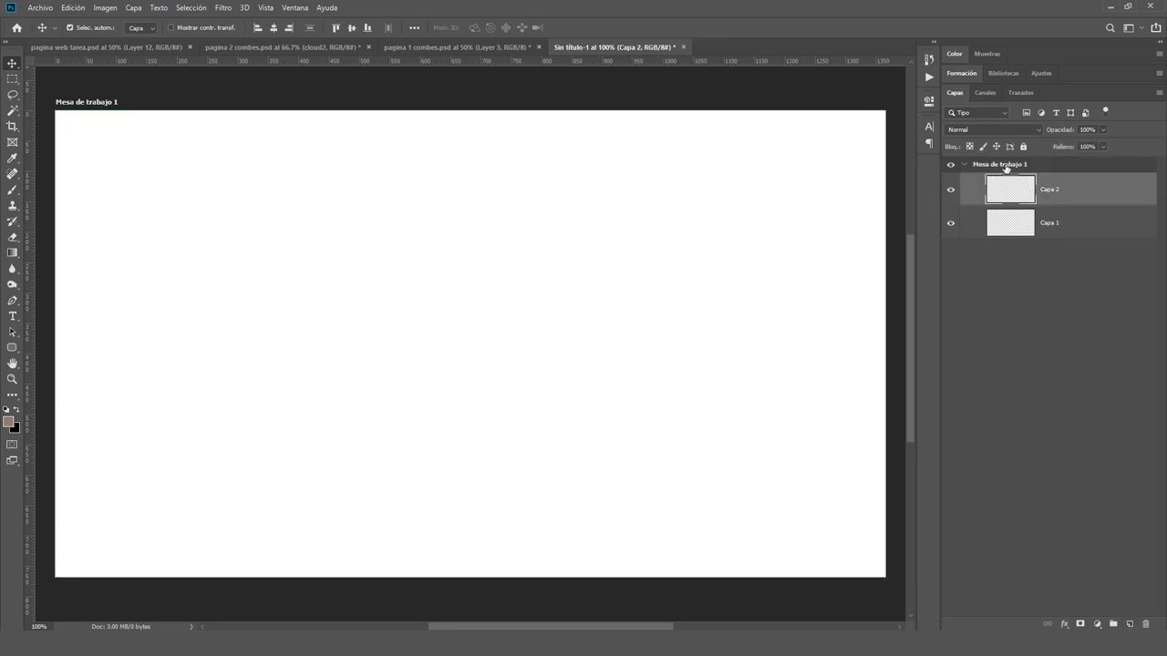
pyautogui.rightClick(1005, 164)
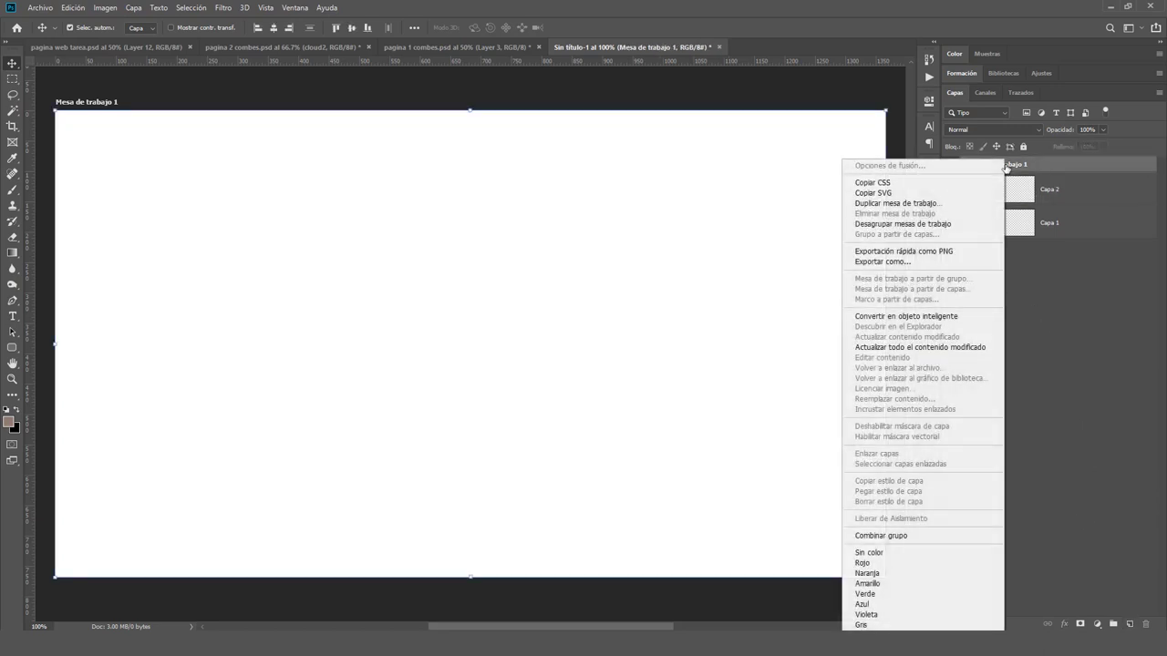
pyautogui.click(897, 225)
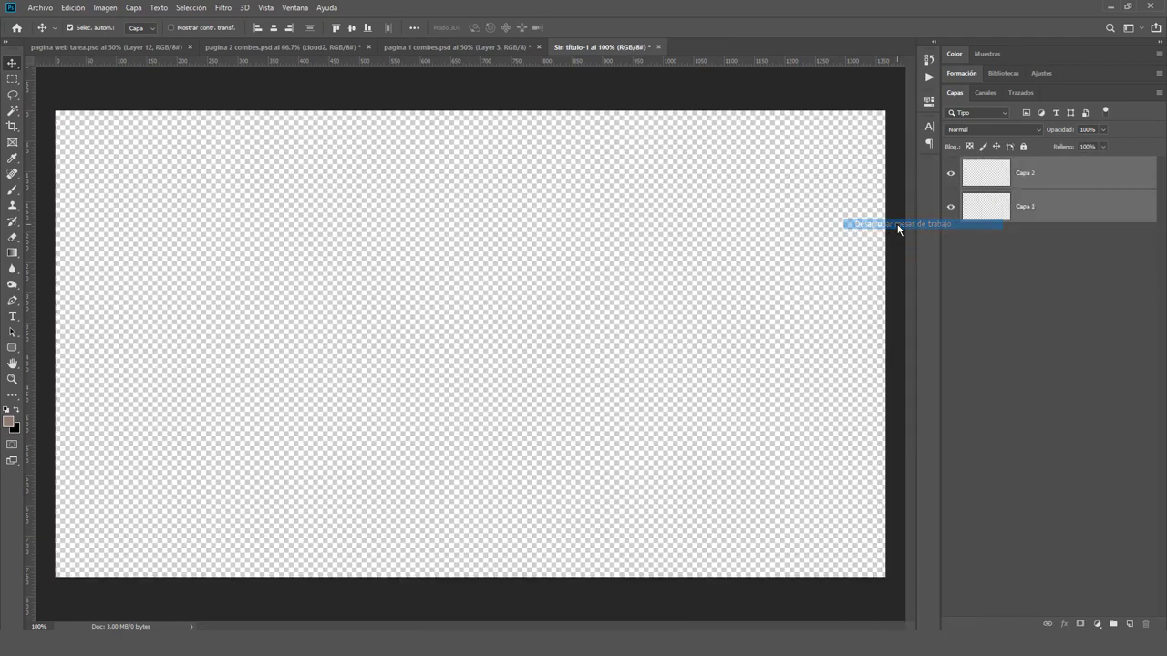
# Step: Fill the Capa 2 layer with white using the default colours
pyautogui.click(991, 185)
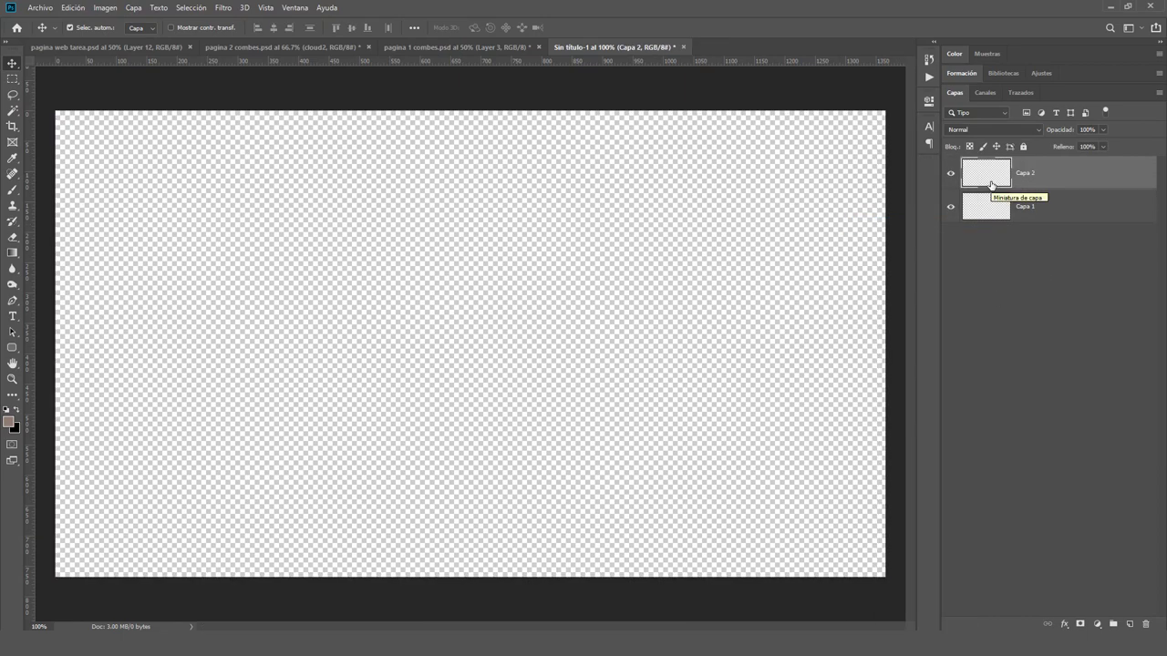
pyautogui.press('d')
pyautogui.press('x')
pyautogui.hotkey('alt', 'BackSpace')
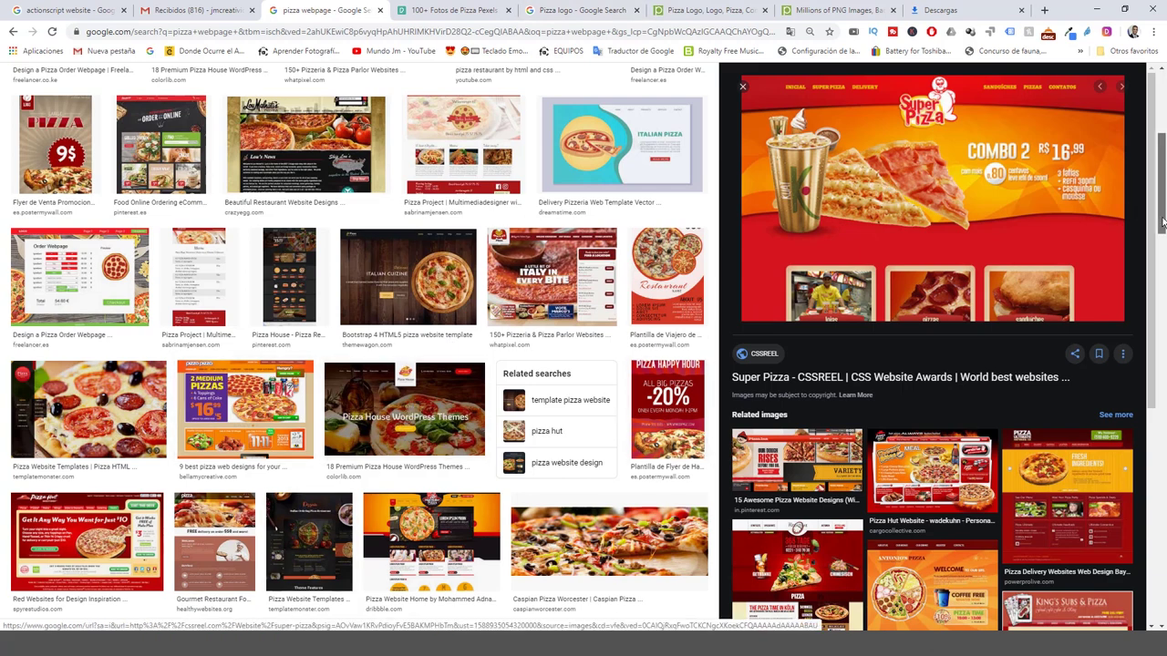
pyautogui.scroll(-1, 1162, 239)
pyautogui.moveTo(1162, 238); pyautogui.dragTo(1162, 209)
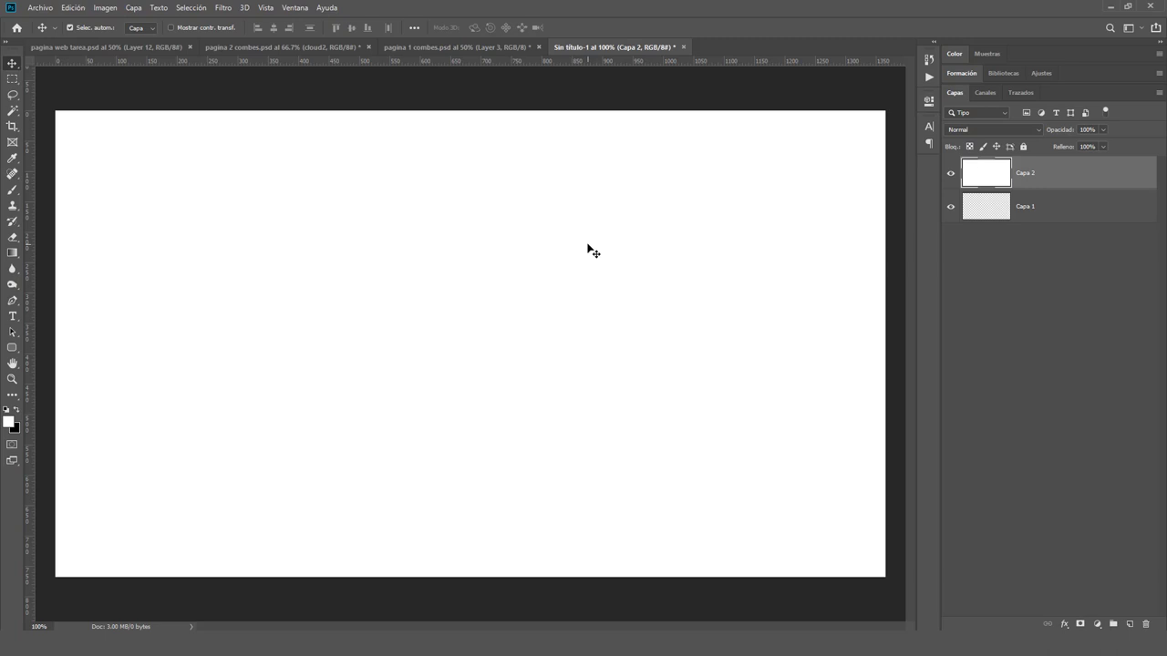
# Step: Draw an orange rectangle with no stroke in the upper-left of the page
pyautogui.press('u')
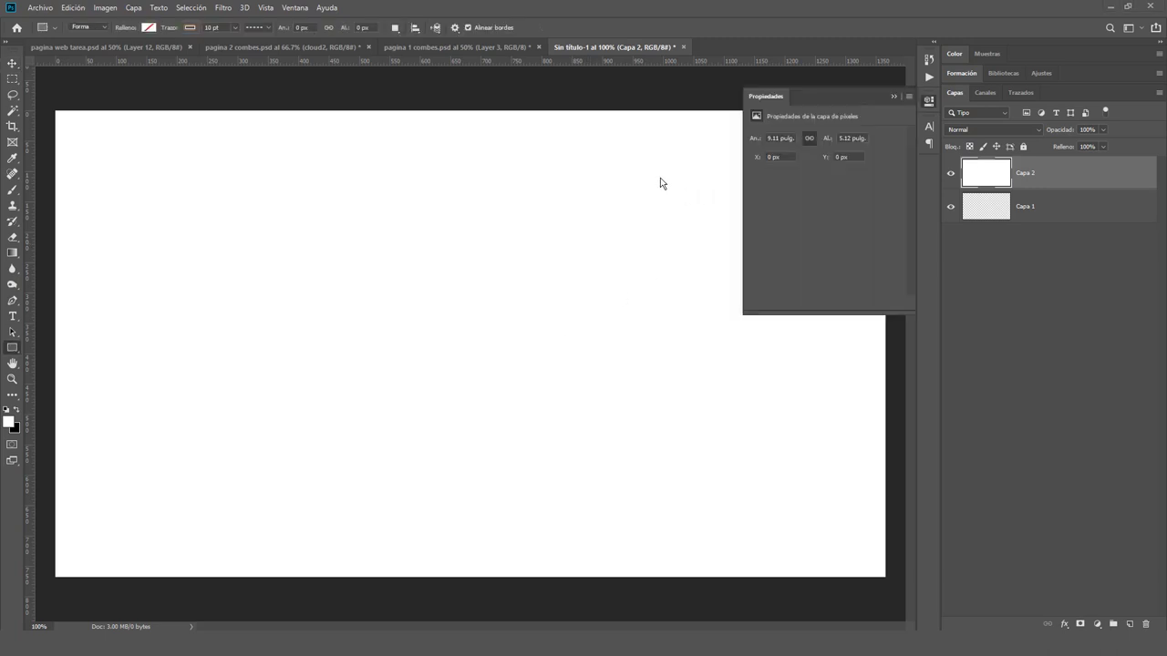
pyautogui.rightClick(12, 351)
pyautogui.click(36, 347)
pyautogui.moveTo(162, 180); pyautogui.dragTo(416, 308)
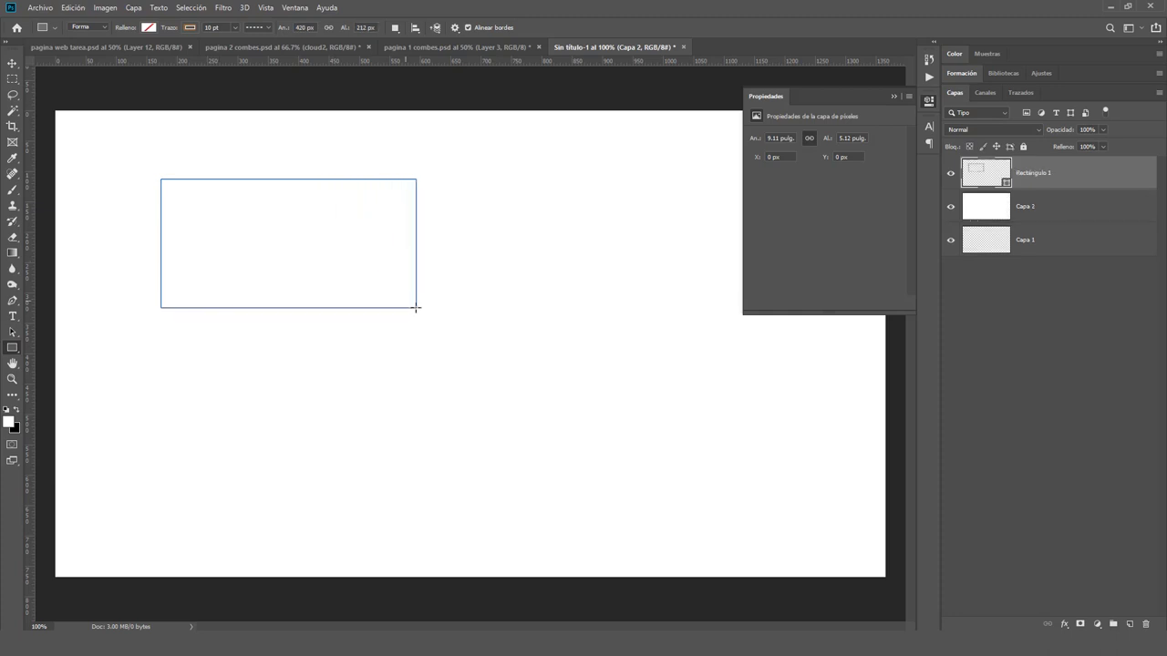
pyautogui.click(189, 28)
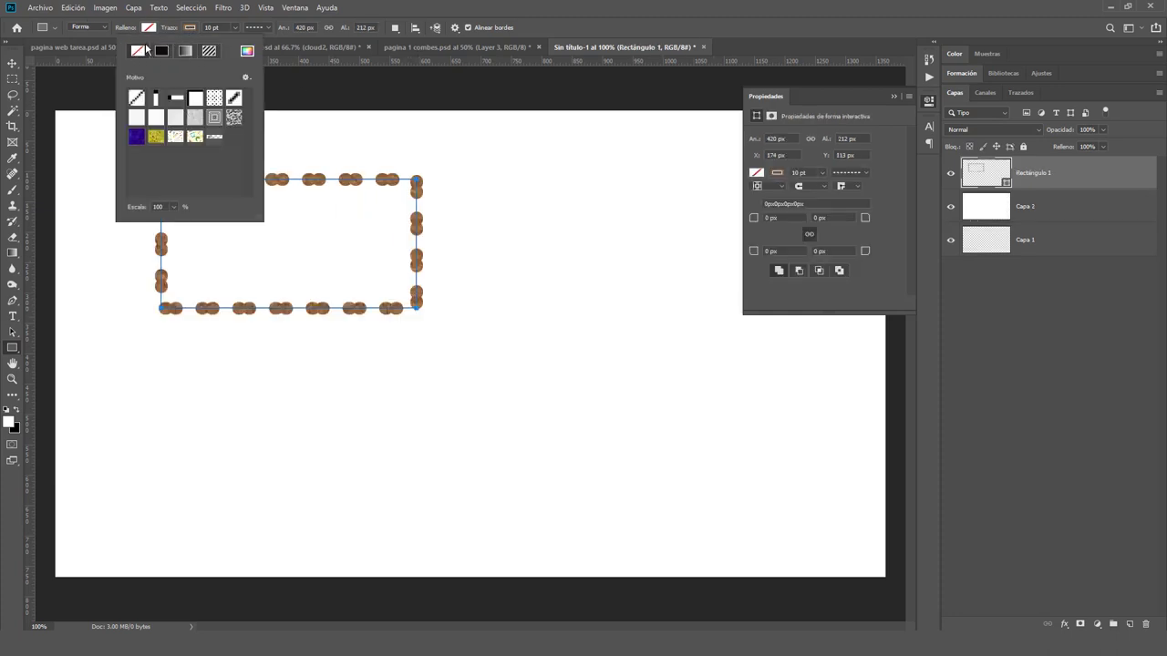
pyautogui.click(141, 50)
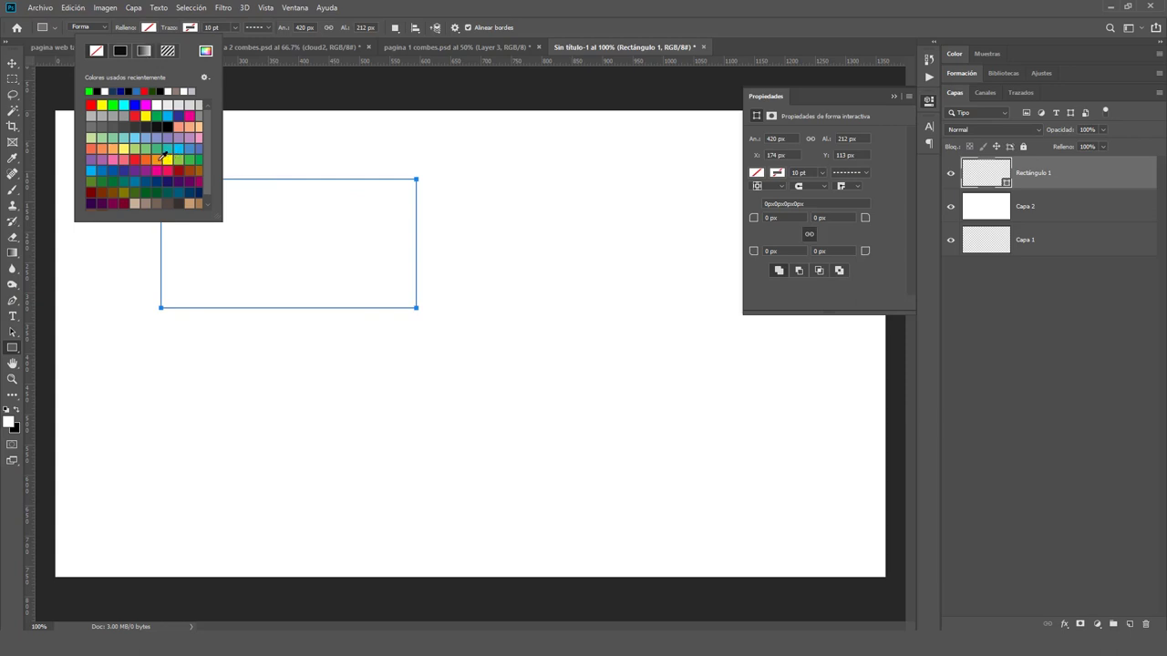
pyautogui.click(147, 160)
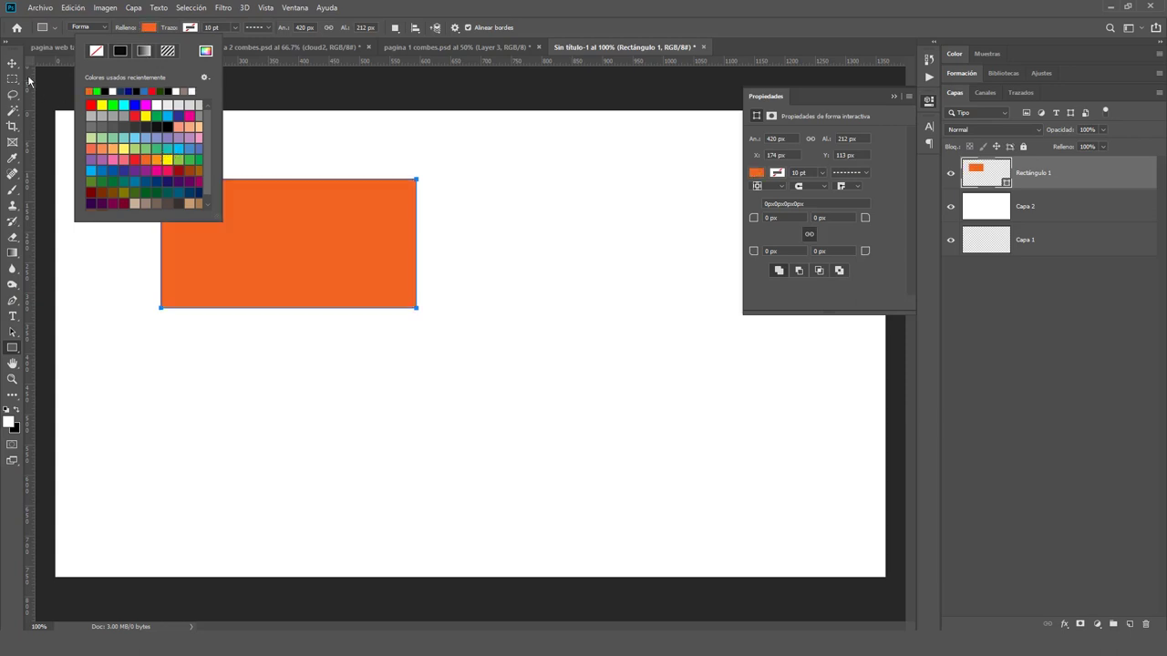
pyautogui.click(14, 64)
# Step: Add an anchor point midway along the rectangle's bottom edge
pyautogui.click(14, 332)
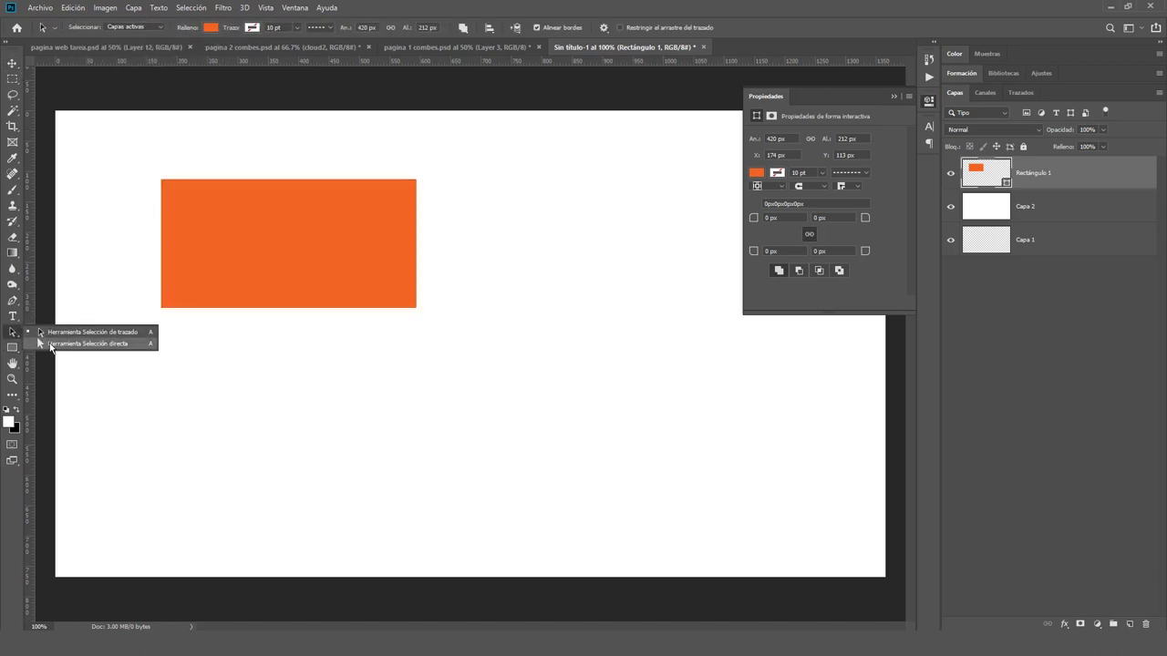
pyautogui.click(64, 344)
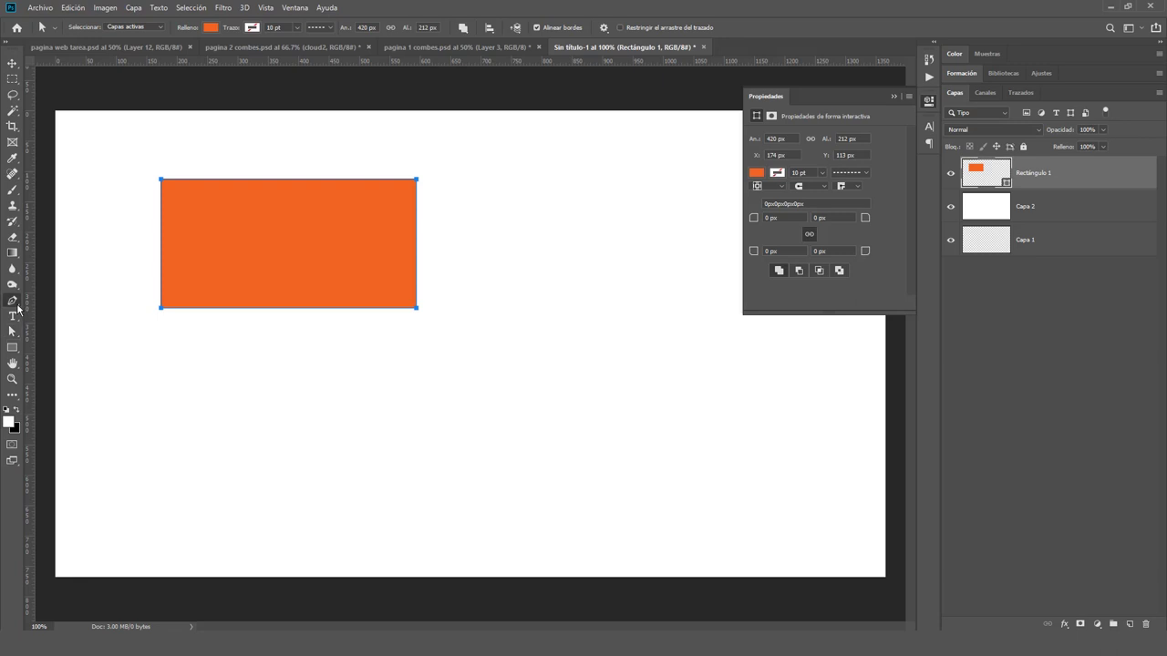
pyautogui.click(13, 301)
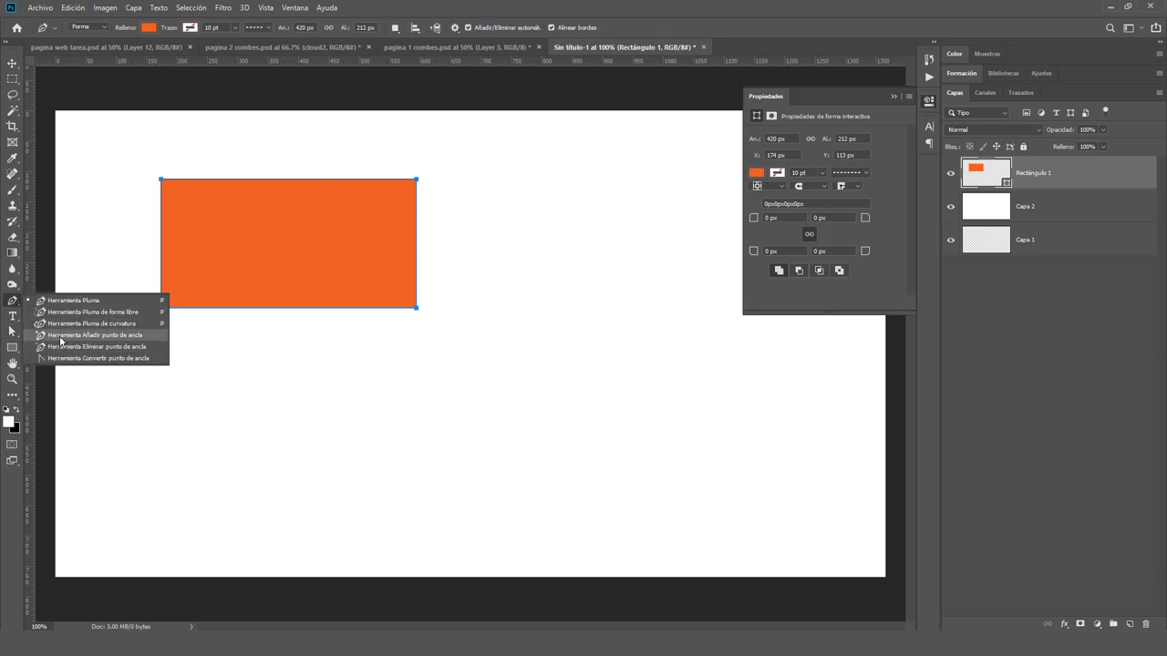
pyautogui.click(59, 335)
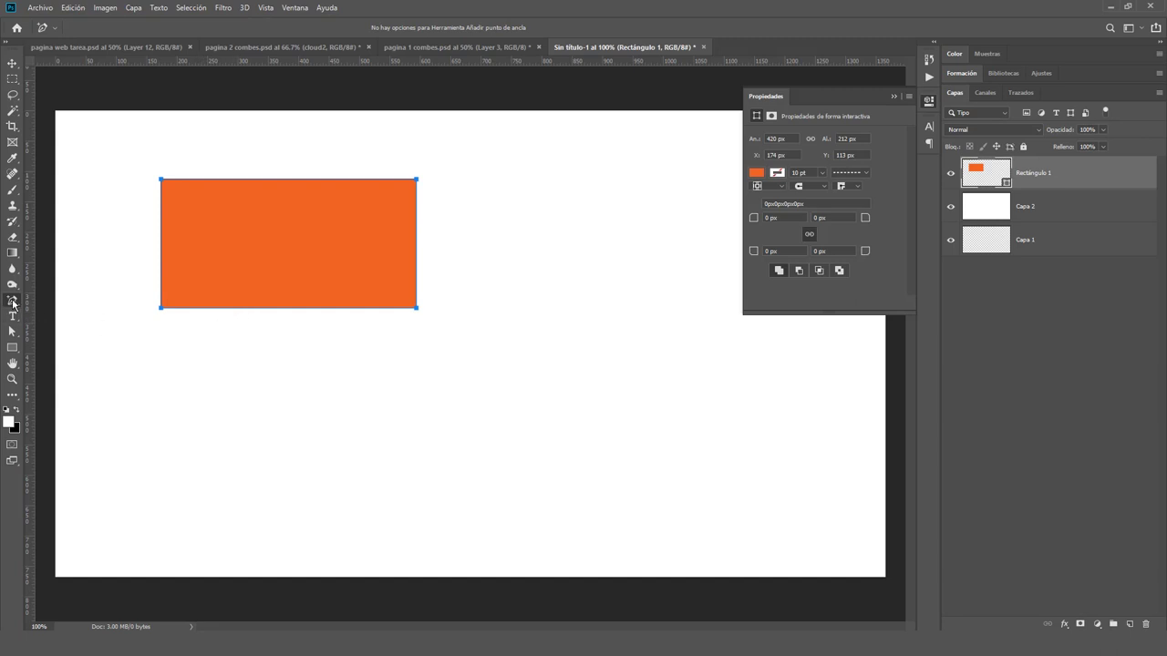
pyautogui.click(273, 309)
# Step: Drag the bottom-middle anchor upward to arc the edge and raise the bottom-right corner
pyautogui.click(12, 333)
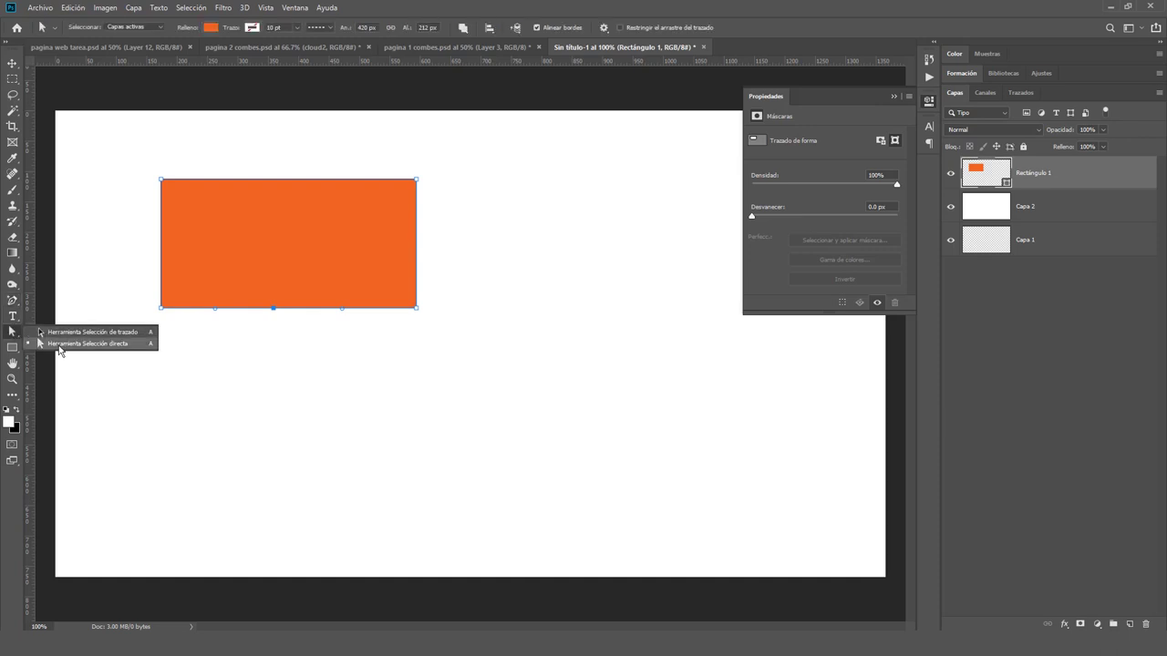
pyautogui.click(58, 344)
pyautogui.moveTo(274, 309); pyautogui.dragTo(279, 273)
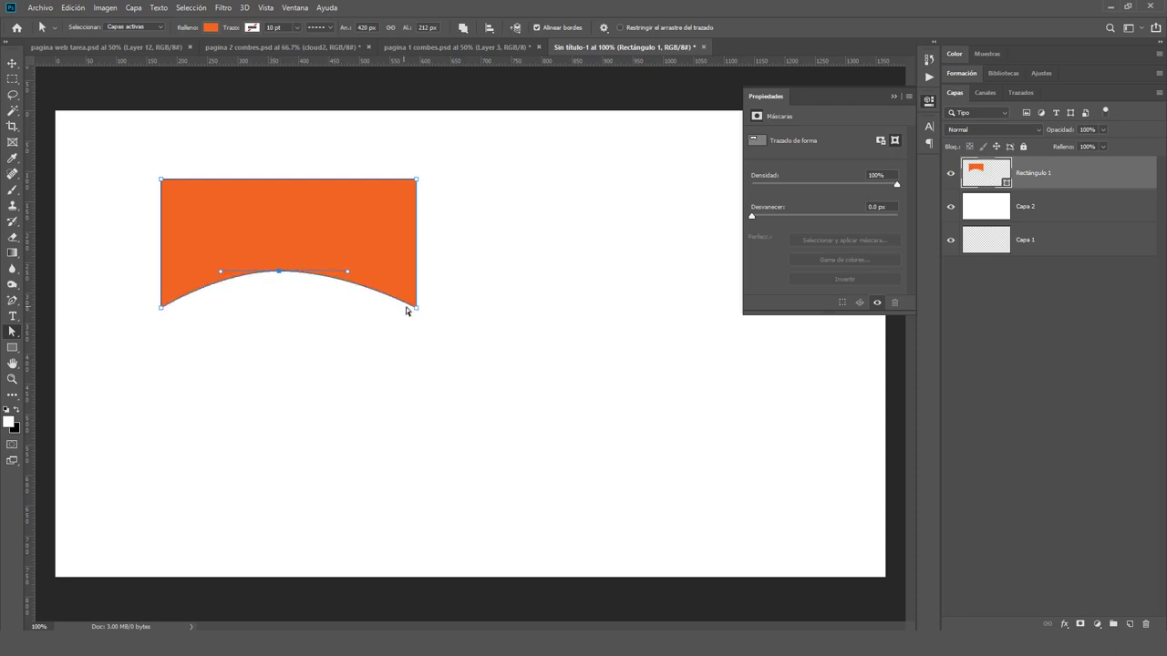
pyautogui.moveTo(416, 307); pyautogui.dragTo(448, 258)
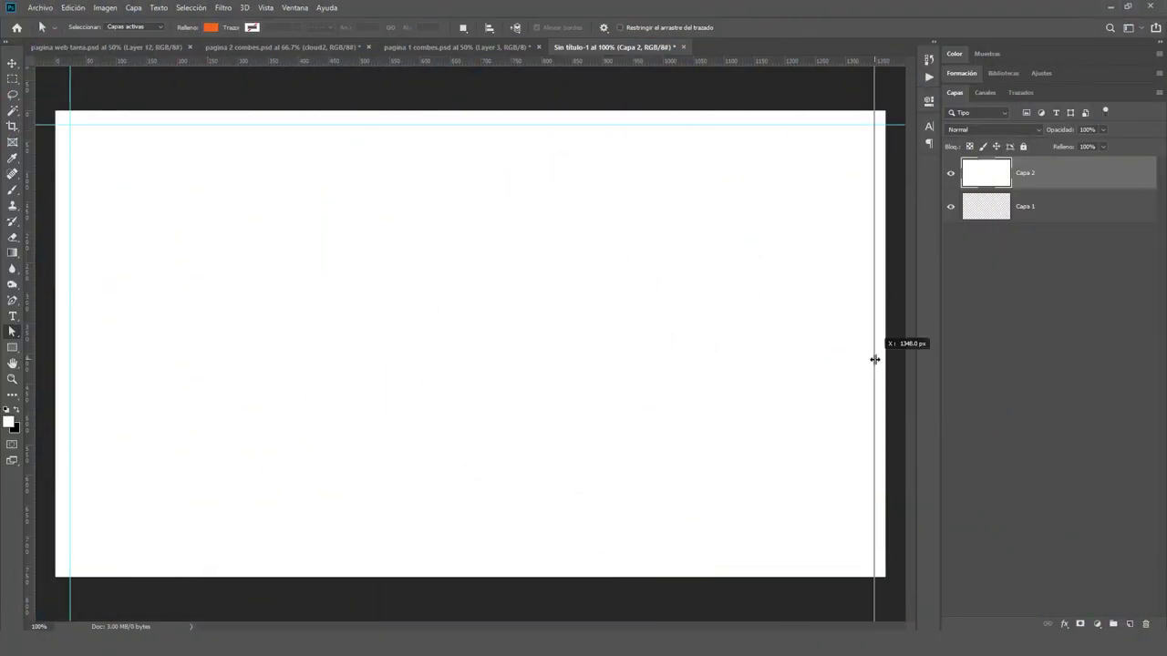
# Step: Add page-edge guides and draw a dark grey, strokeless bar across the top
pyautogui.moveTo(30, 338); pyautogui.dragTo(872, 356)
pyautogui.moveTo(647, 61); pyautogui.dragTo(647, 567)
pyautogui.rightClick(11, 347)
pyautogui.click(64, 333)
pyautogui.moveTo(70, 123); pyautogui.dragTo(872, 158)
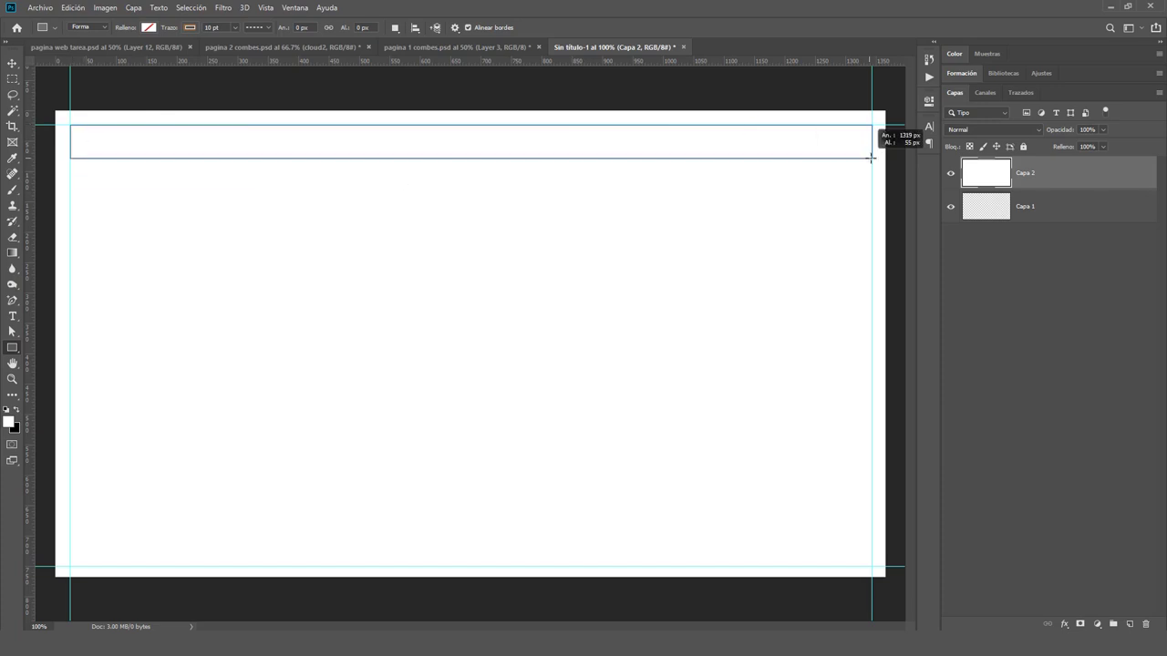
pyautogui.click(190, 27)
pyautogui.click(136, 96)
pyautogui.click(148, 28)
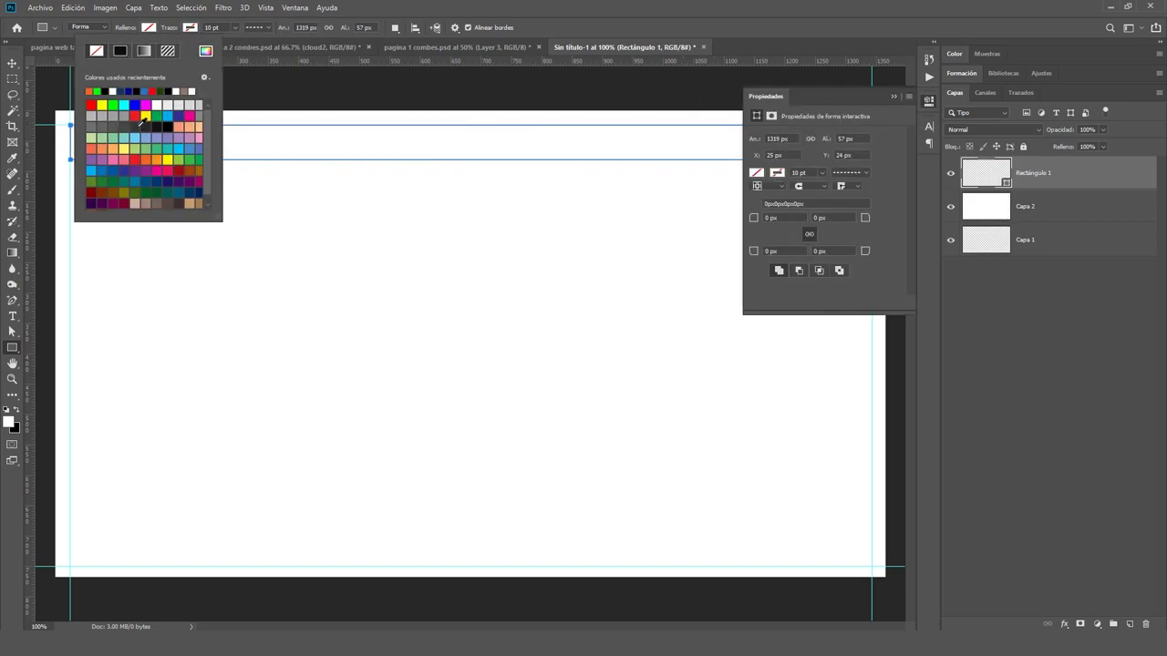
pyautogui.click(146, 126)
# Step: Duplicate the top bar layer and start a free transform on the copy
pyautogui.press('v')
pyautogui.hotkey('ctrl', 'j')
pyautogui.hotkey('ctrl', 't')
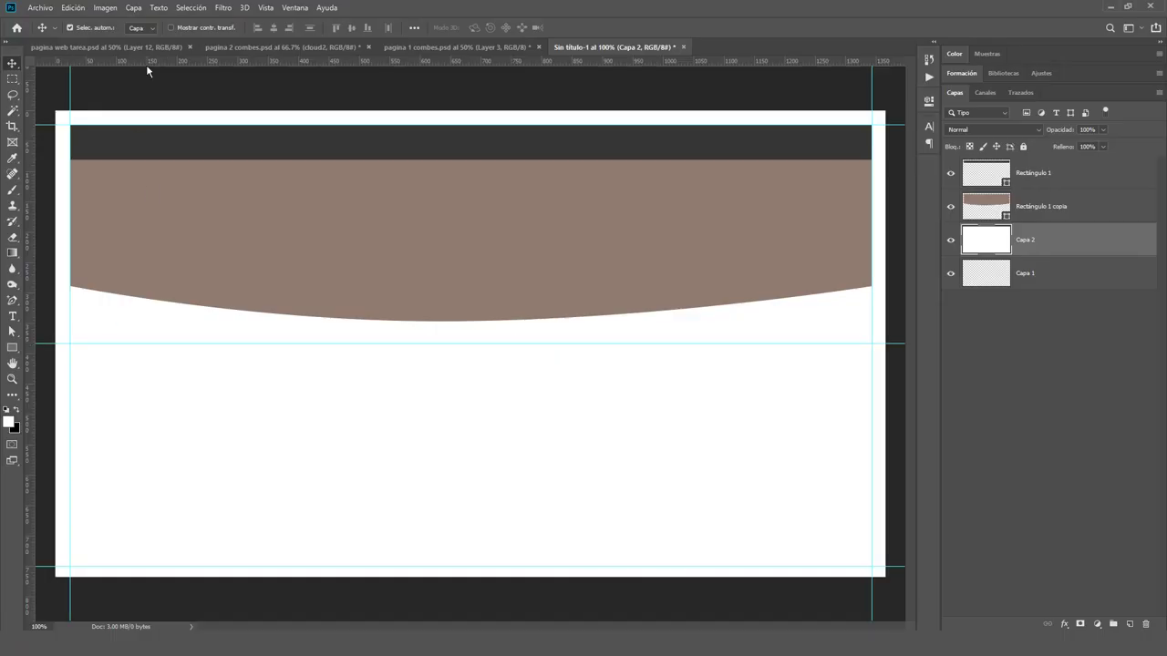
# Step: Duplicate the dark bar, align the copy to the canvas bottom, and hide guides
pyautogui.click(474, 137)
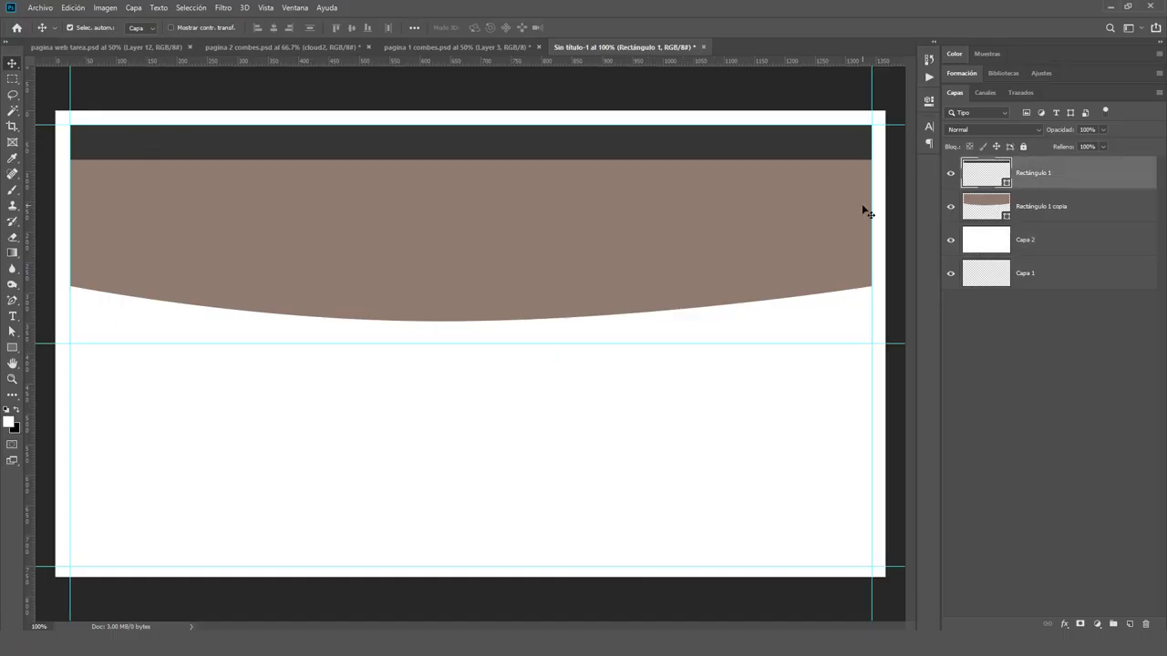
pyautogui.hotkey('ctrl', 'j')
pyautogui.hotkey('ctrl', 'a')
pyautogui.click(367, 27)
pyautogui.hotkey('ctrl', 'd')
pyautogui.hotkey('ctrl', ';')
# Step: Add a reversed gradient fill layer above the background, bright red on top fading to dark red
pyautogui.click(1015, 319)
pyautogui.click(1097, 624)
pyautogui.click(1094, 426)
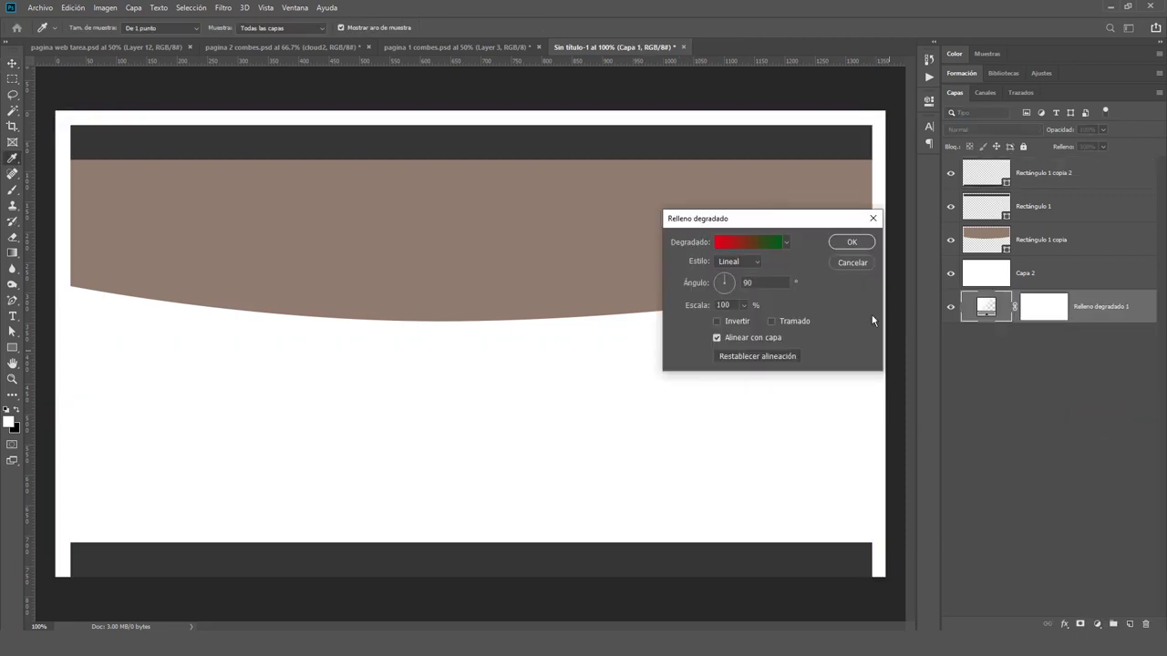
pyautogui.click(851, 242)
pyautogui.moveTo(987, 306); pyautogui.dragTo(978, 278)
pyautogui.doubleClick(978, 278)
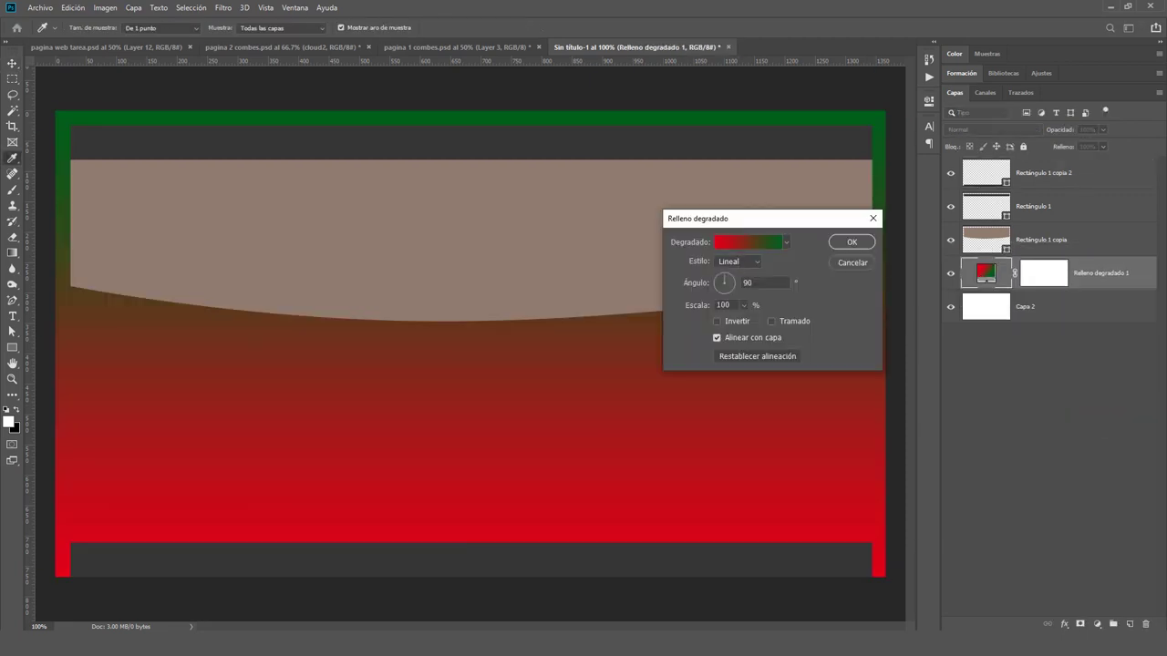
pyautogui.click(779, 242)
pyautogui.moveTo(909, 318); pyautogui.dragTo(909, 286)
pyautogui.moveTo(875, 346); pyautogui.dragTo(883, 390)
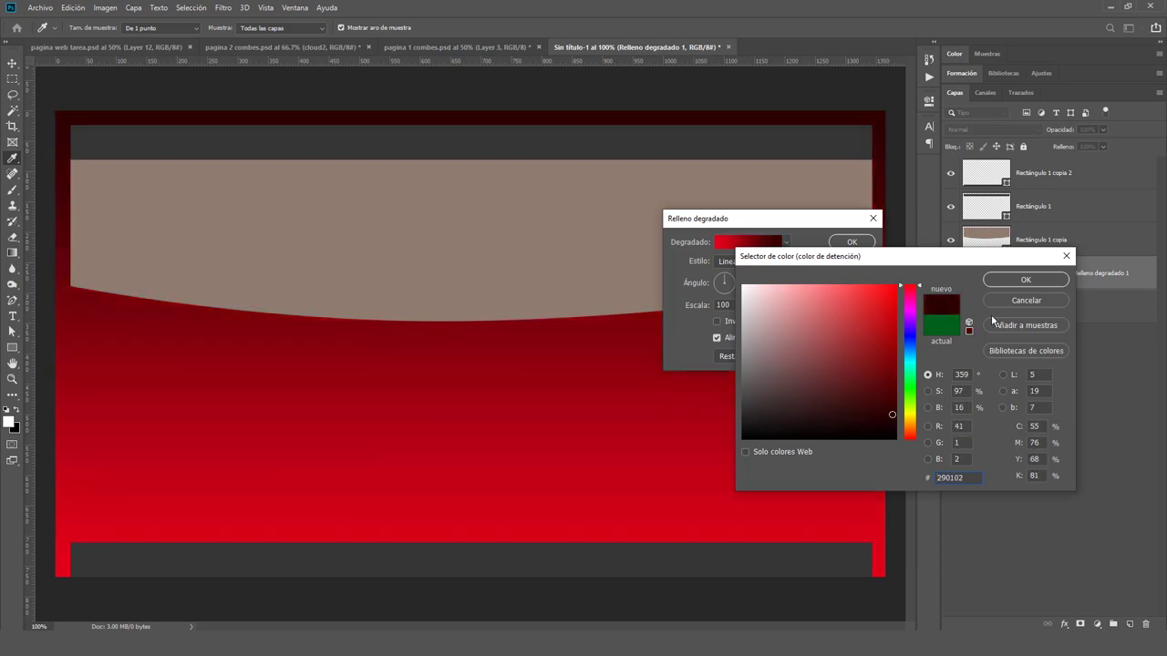
pyautogui.click(1025, 279)
pyautogui.click(717, 320)
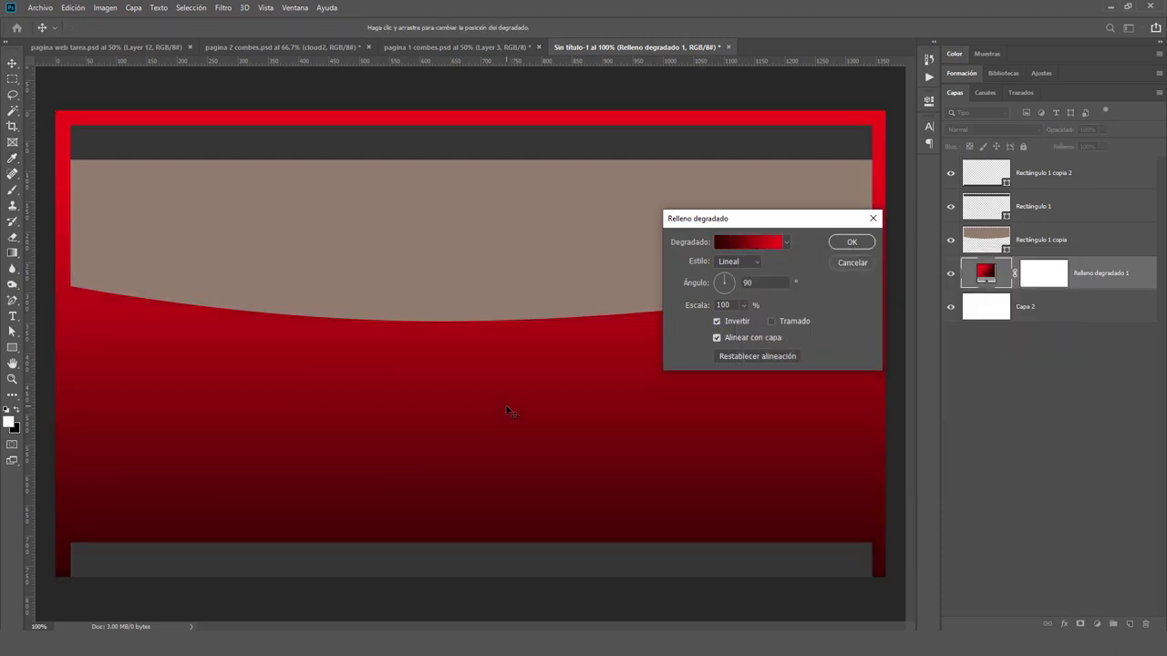
pyautogui.click(862, 244)
pyautogui.rightClick(12, 347)
# Step: Draw a white rounded rectangle at the left below the curved band
pyautogui.click(87, 351)
pyautogui.hotkey('ctrl', "'")
pyautogui.moveTo(92, 362); pyautogui.dragTo(189, 462)
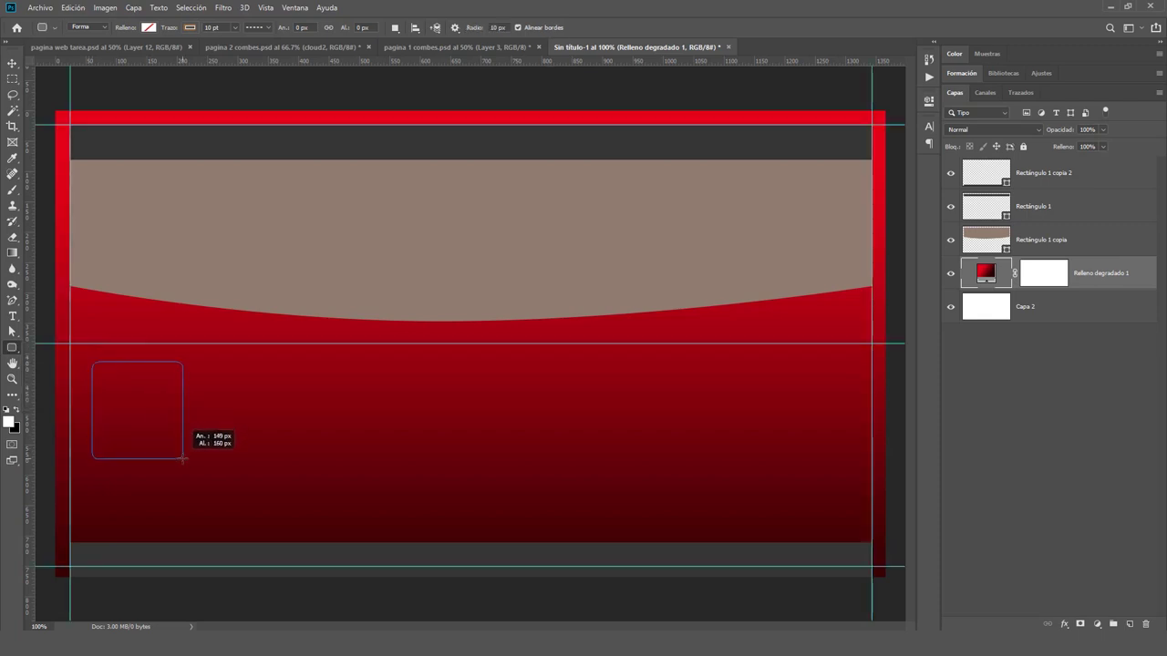
pyautogui.moveTo(190, 462); pyautogui.dragTo(189, 465)
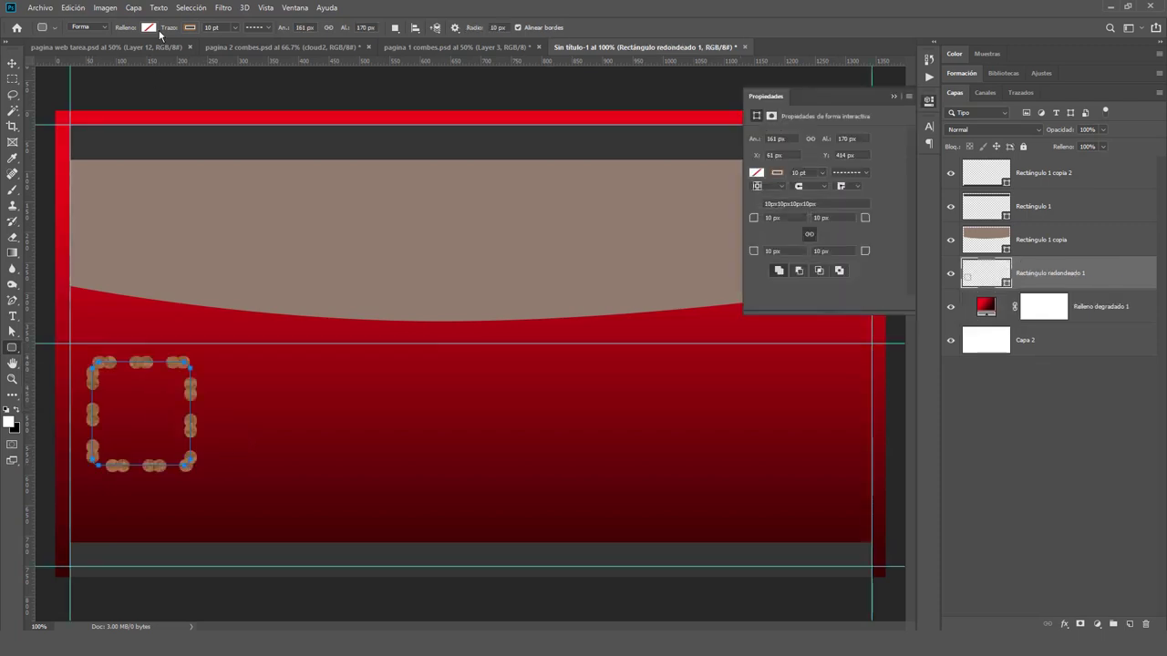
pyautogui.click(148, 28)
pyautogui.click(163, 102)
# Step: Copy the rounded rectangle into a row of six and distribute them evenly
pyautogui.press('v')
pyautogui.moveTo(141, 431); pyautogui.dragTo(265, 431)
pyautogui.moveTo(264, 431); pyautogui.dragTo(509, 431)
pyautogui.moveTo(637, 431)
pyautogui.mouseDown()
pyautogui.moveTo(766, 431)
pyautogui.moveTo(638, 117)
pyautogui.mouseUp()
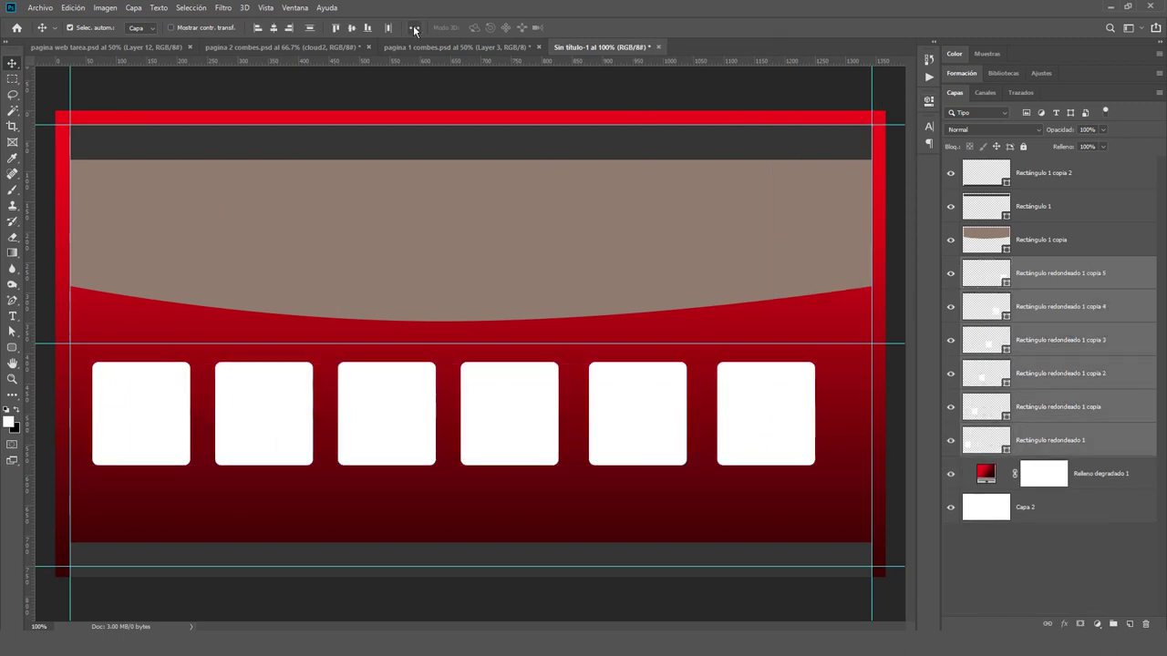
pyautogui.click(412, 27)
pyautogui.click(429, 99)
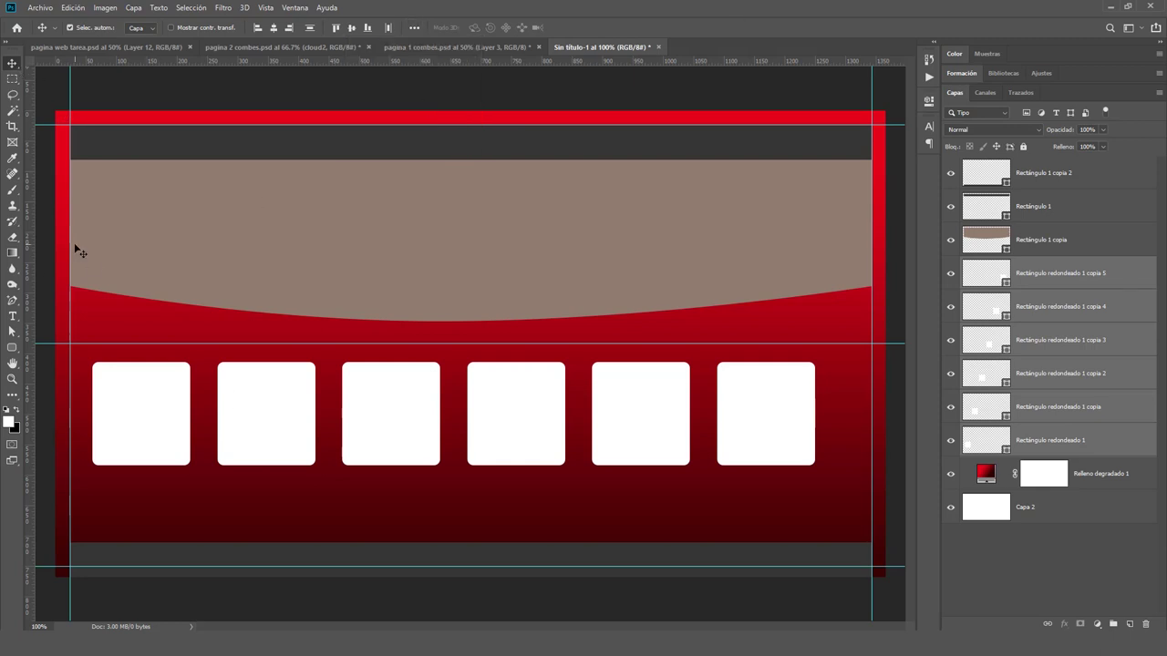
pyautogui.click(124, 497)
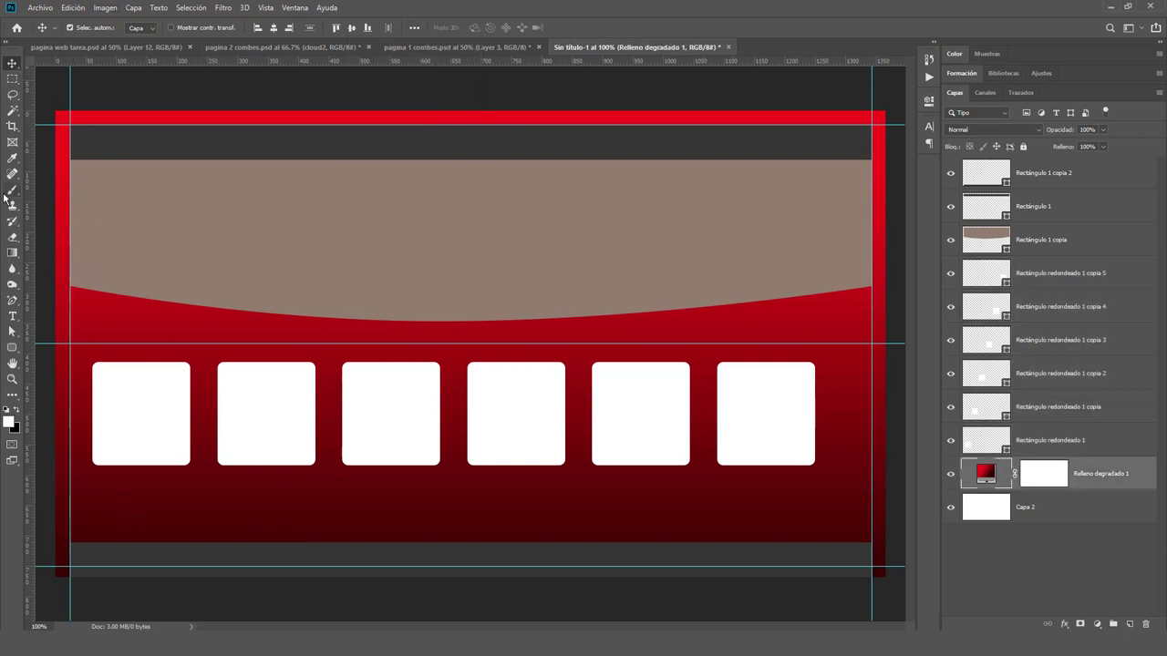
# Step: Add a 'Lorem Ipsum' label under the first square and duplicate it under the other five
pyautogui.press('t')
pyautogui.click(104, 480)
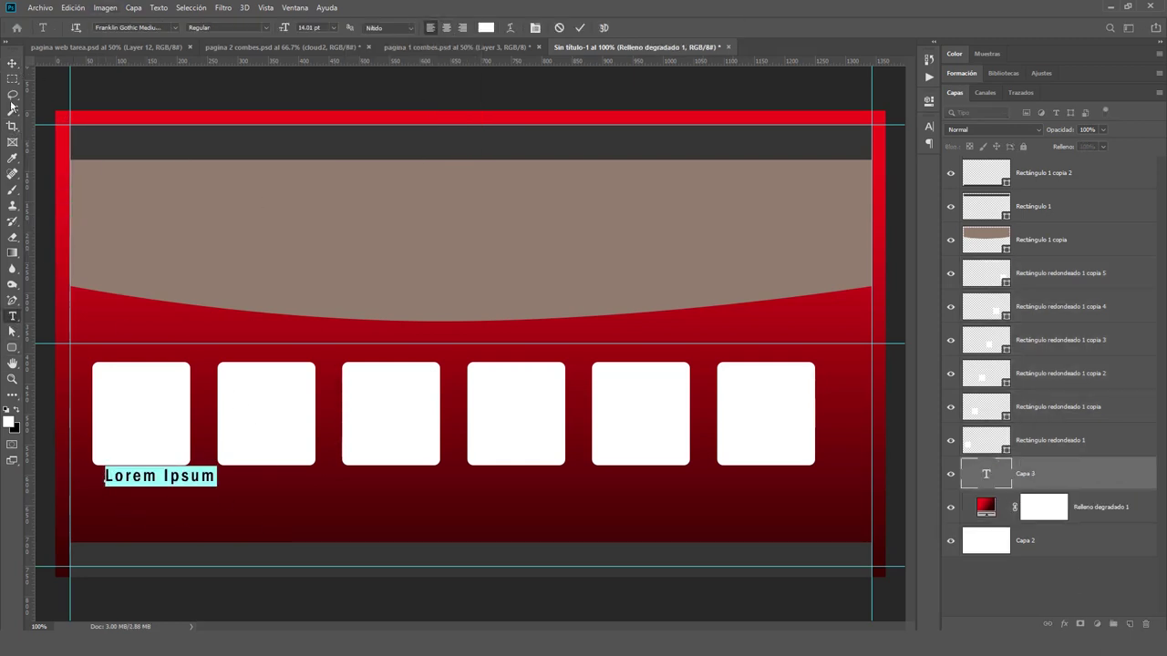
pyautogui.moveTo(217, 486)
pyautogui.mouseDown()
pyautogui.moveTo(165, 465)
pyautogui.moveTo(274, 483)
pyautogui.moveTo(768, 489)
pyautogui.mouseUp()
pyautogui.press('Return')
pyautogui.hotkey('ctrl', 'alt', 't')
pyautogui.press('Return')
pyautogui.hotkey('ctrl', 'alt', 't')
pyautogui.press('Return')
pyautogui.hotkey('ctrl', 'alt', 't')
pyautogui.press('Return')
pyautogui.hotkey('ctrl', 'alt', 't')
pyautogui.press('Return')
# Step: Draw a paragraph text box along the bottom band and move its layer above Rectángulo redondeado 1
pyautogui.hotkey('ctrl', '0')
pyautogui.press('t')
pyautogui.moveTo(126, 530); pyautogui.dragTo(826, 540)
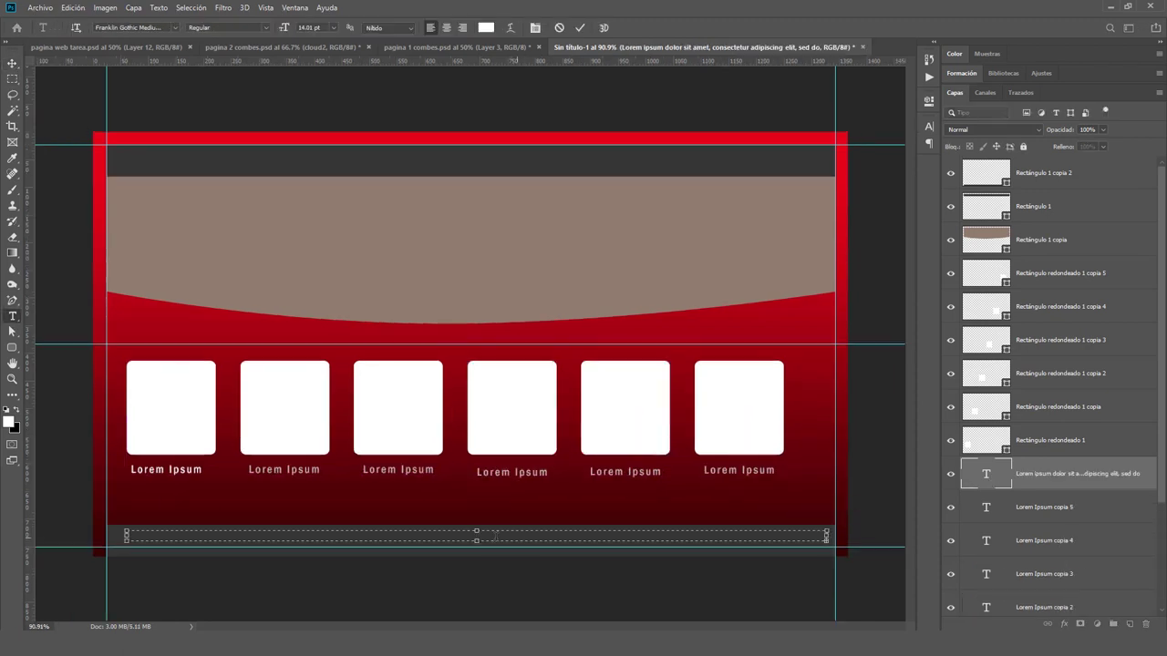
pyautogui.press('Escape')
pyautogui.press('v')
pyautogui.moveTo(986, 474); pyautogui.dragTo(986, 174)
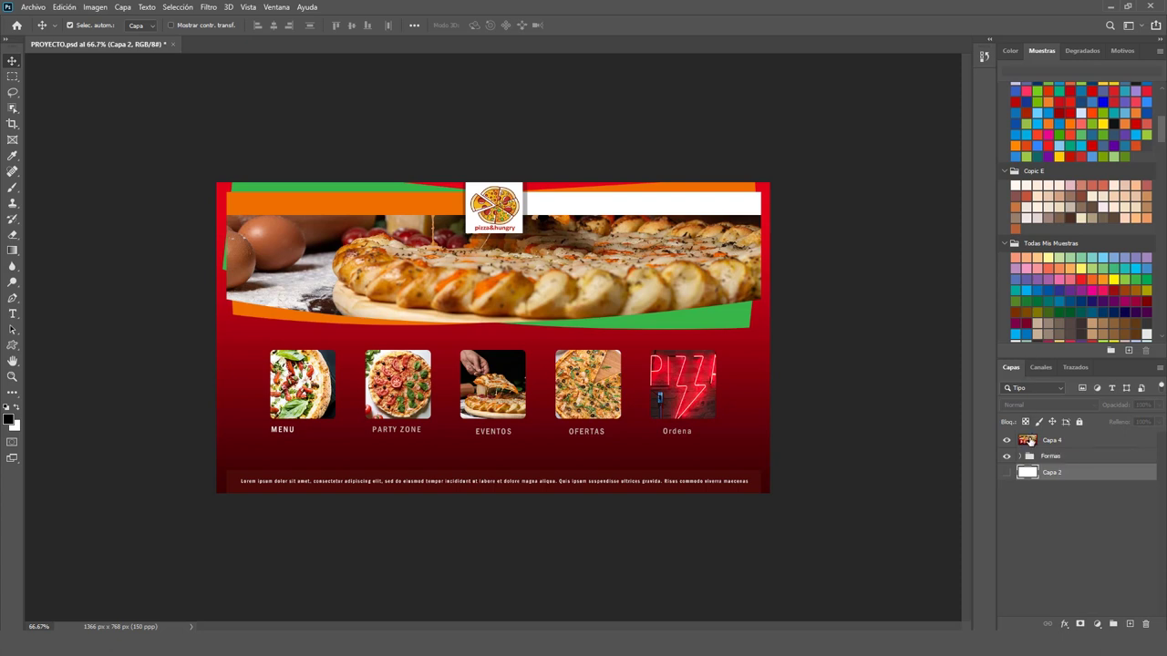
# Step: Delete the Capa 4 photo layer and expand the Formas group
pyautogui.click(1029, 443)
pyautogui.press('Delete')
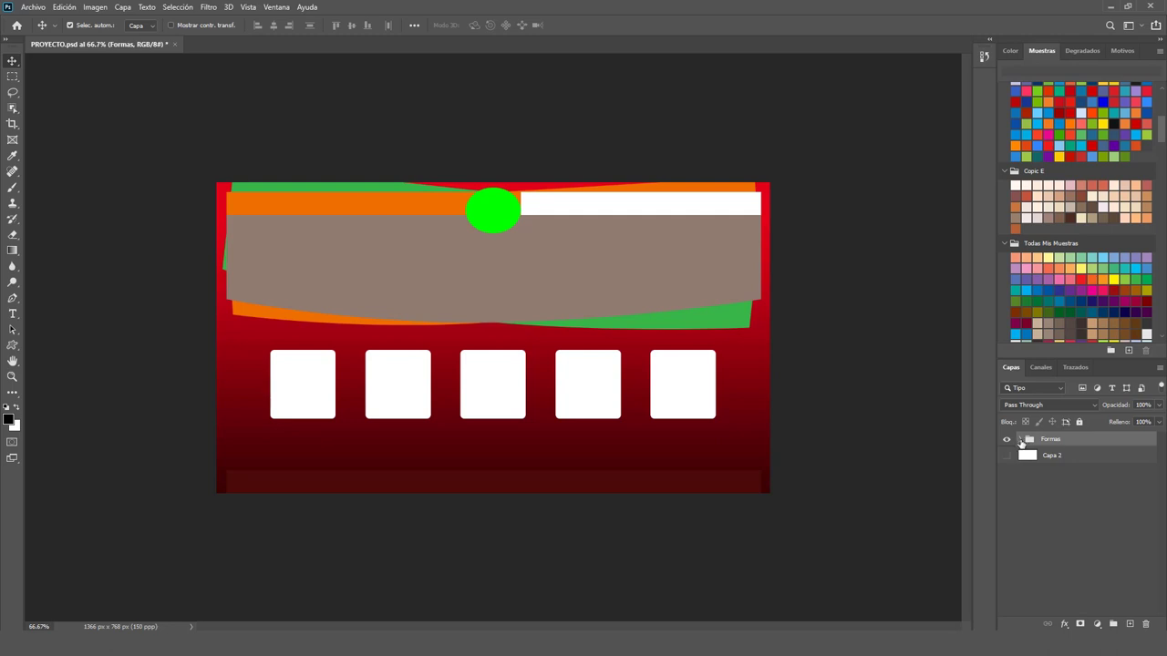
pyautogui.click(1021, 440)
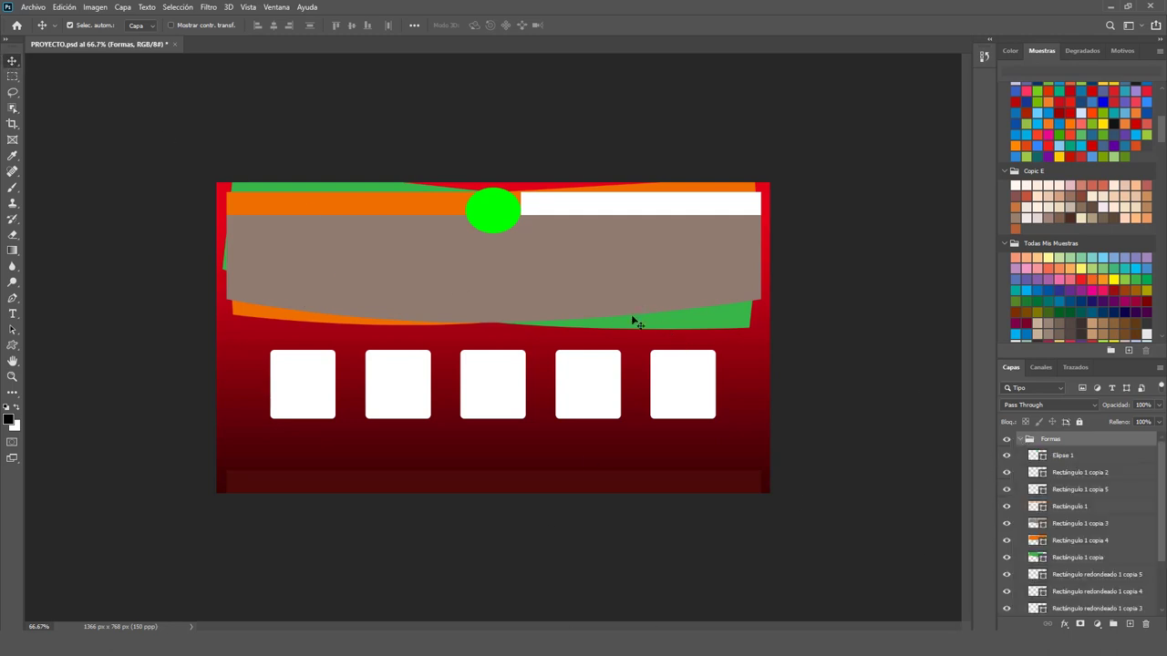
# Step: Select the white box shapes, then the brown Rectángulo 1 copia 3 band
pyautogui.click(683, 397)
pyautogui.click(612, 398)
pyautogui.click(508, 398)
pyautogui.click(312, 392)
pyautogui.click(390, 251)
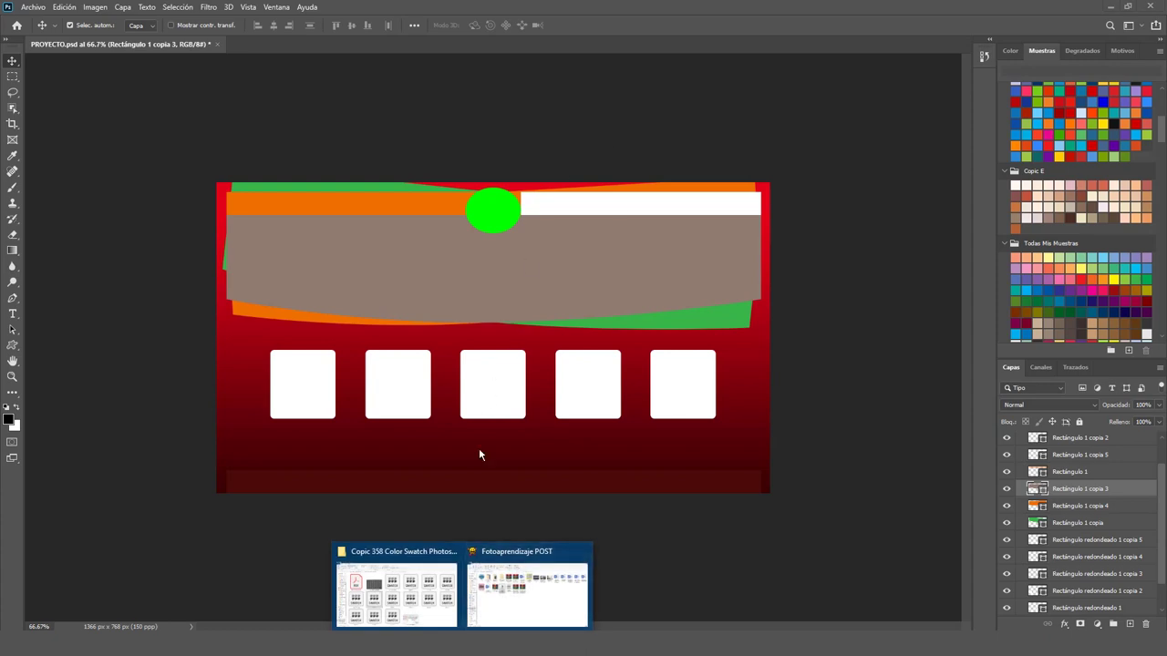
pyautogui.click(502, 592)
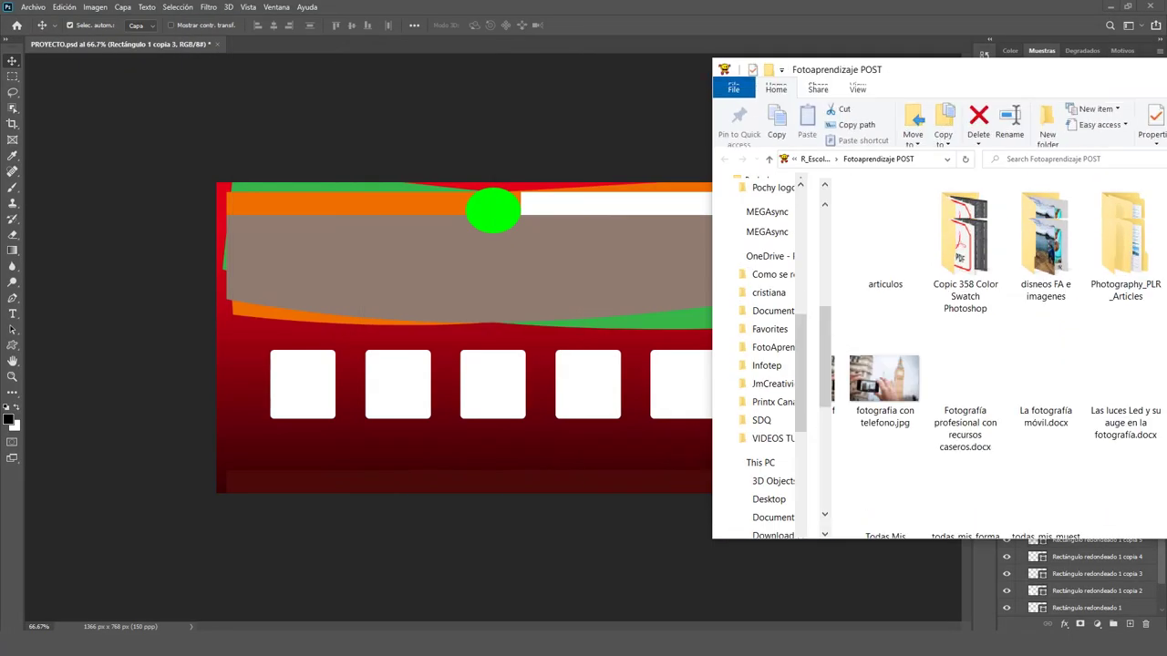
pyautogui.moveTo(620, 7); pyautogui.dragTo(1165, 55)
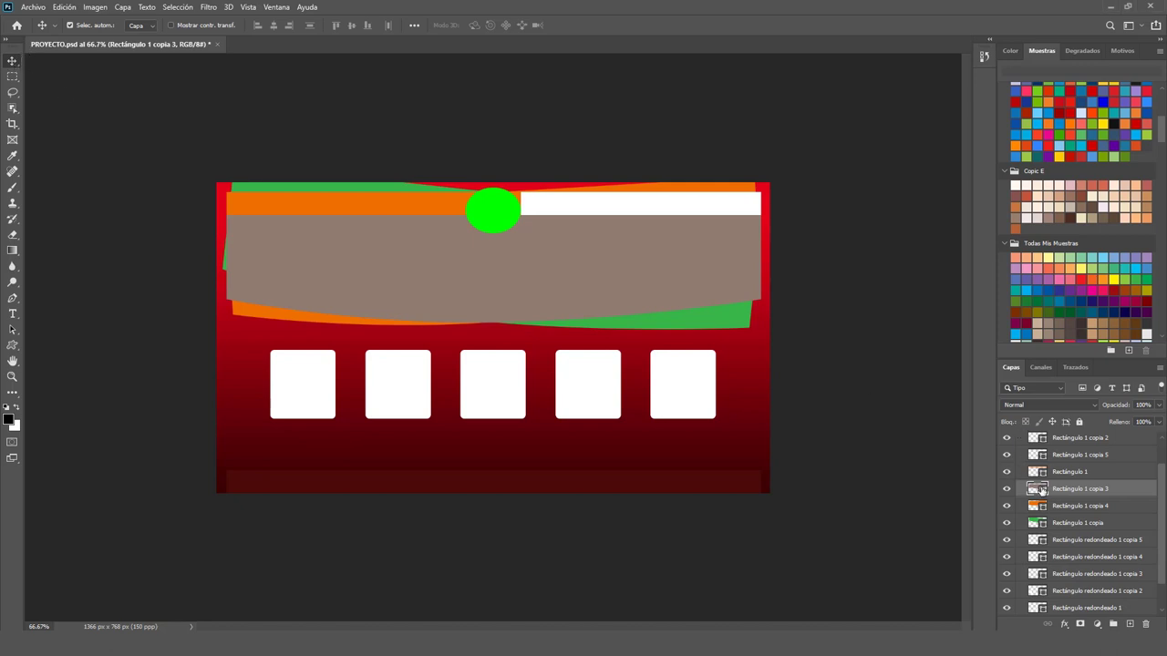
# Step: Place the pizza photo, enlarge it over the header, and clip it into the brown band
pyautogui.click(1007, 489)
pyautogui.click(1007, 490)
pyautogui.moveTo(463, 296); pyautogui.dragTo(463, 296)
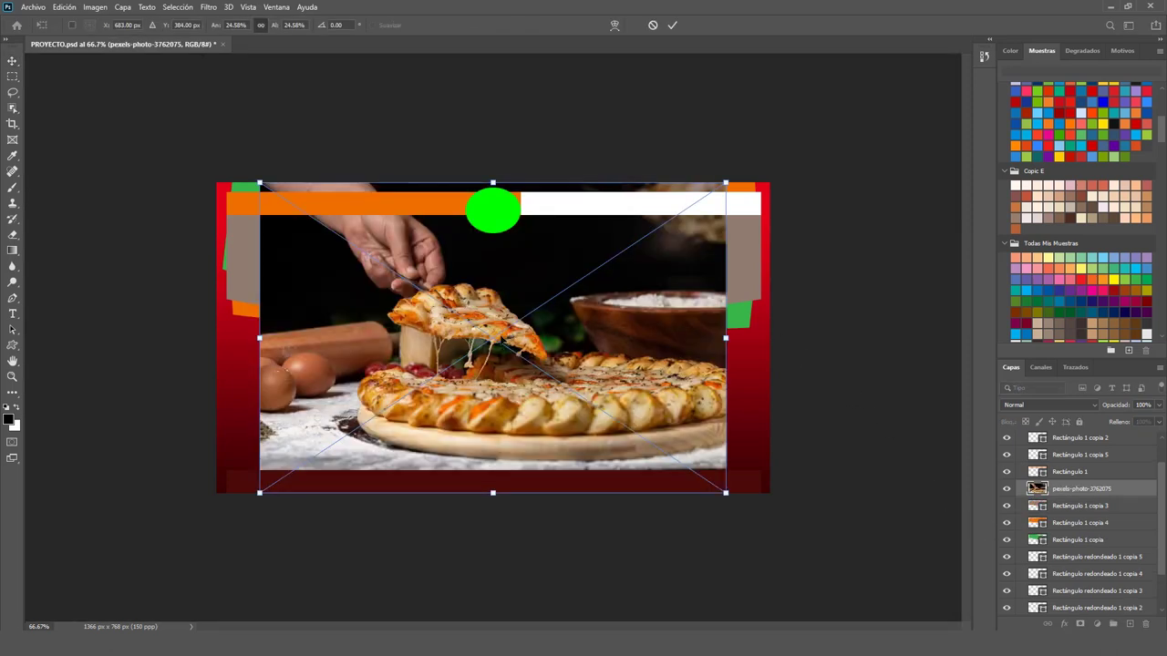
pyautogui.moveTo(726, 164); pyautogui.dragTo(785, 124)
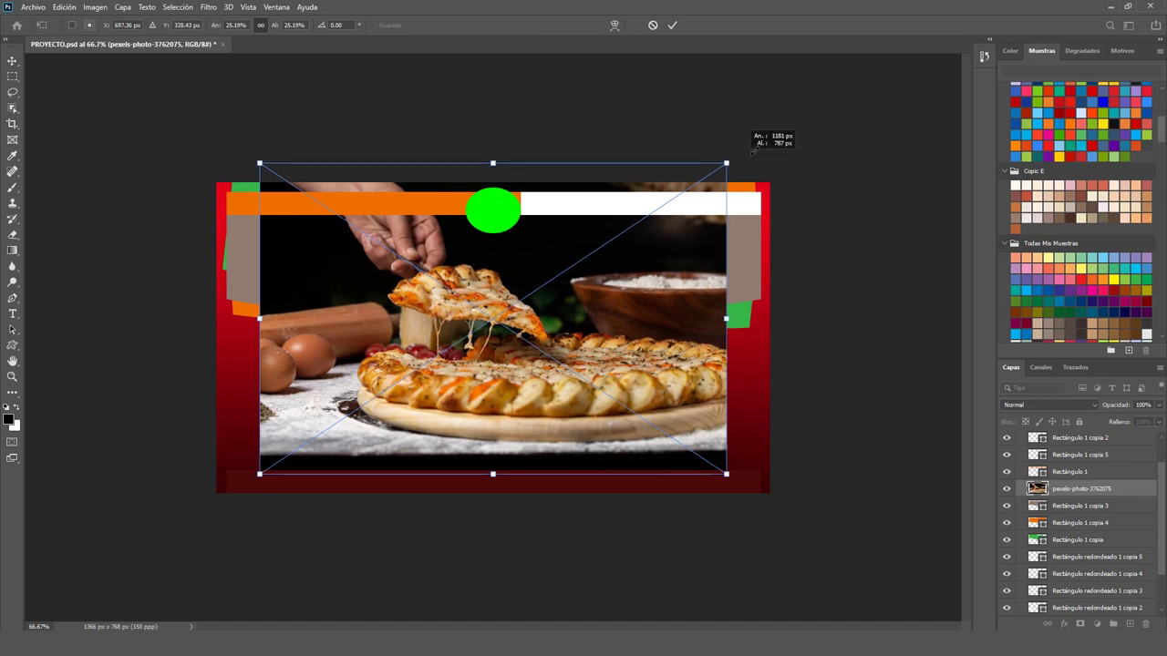
pyautogui.moveTo(258, 124); pyautogui.dragTo(227, 104)
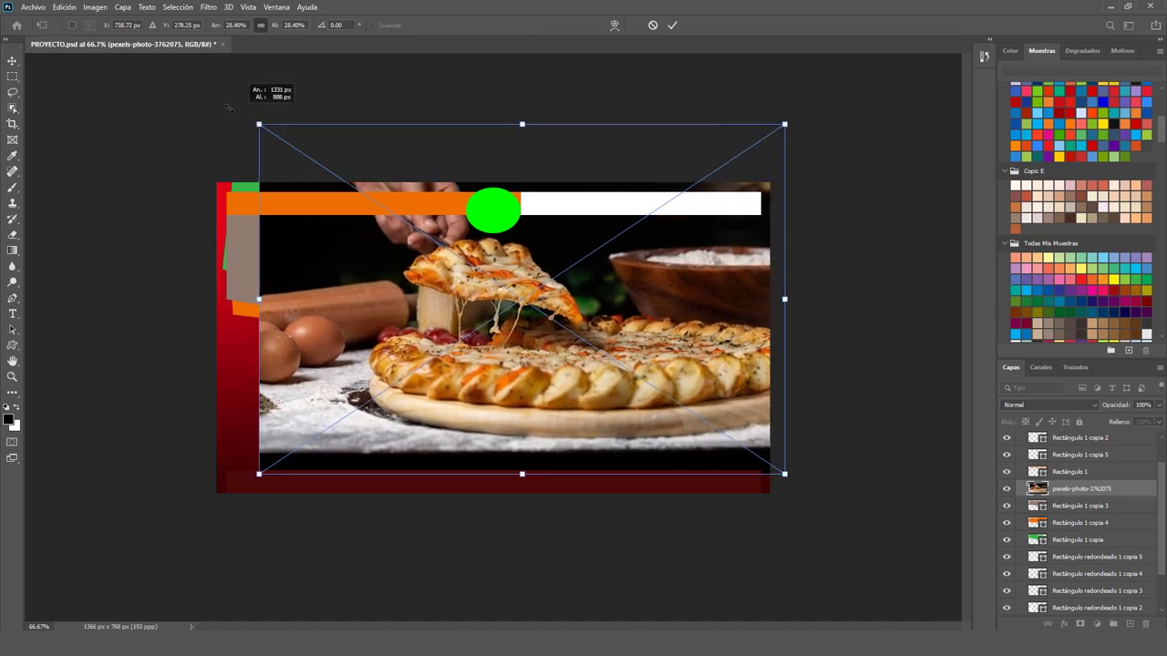
pyautogui.press('Return')
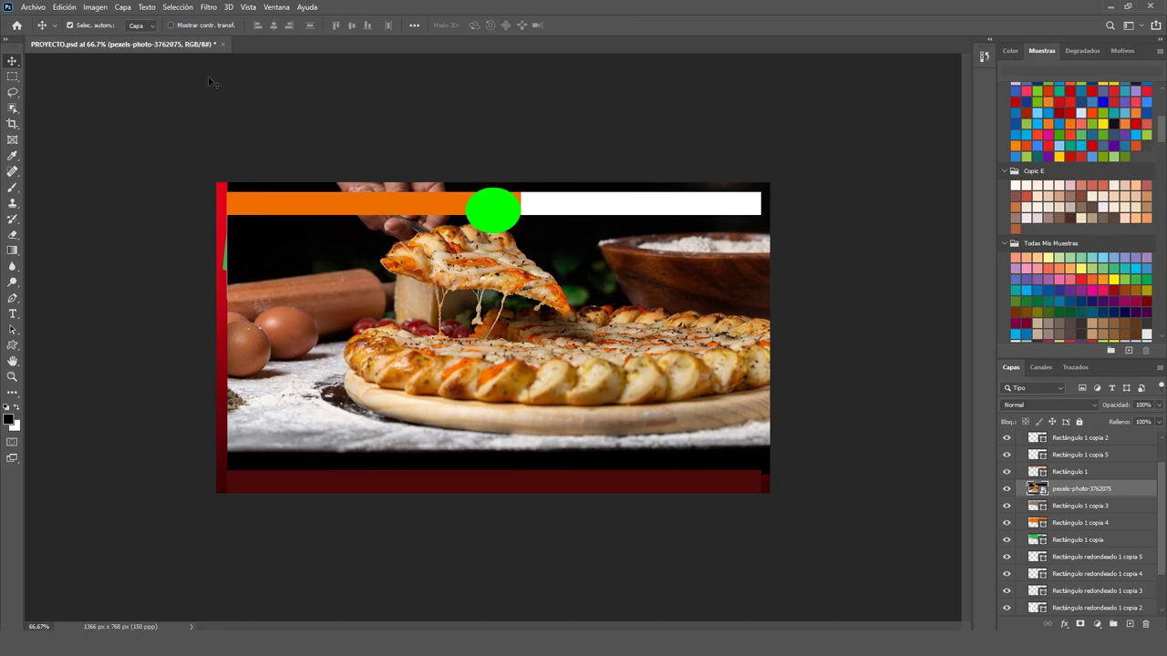
pyautogui.click(122, 6)
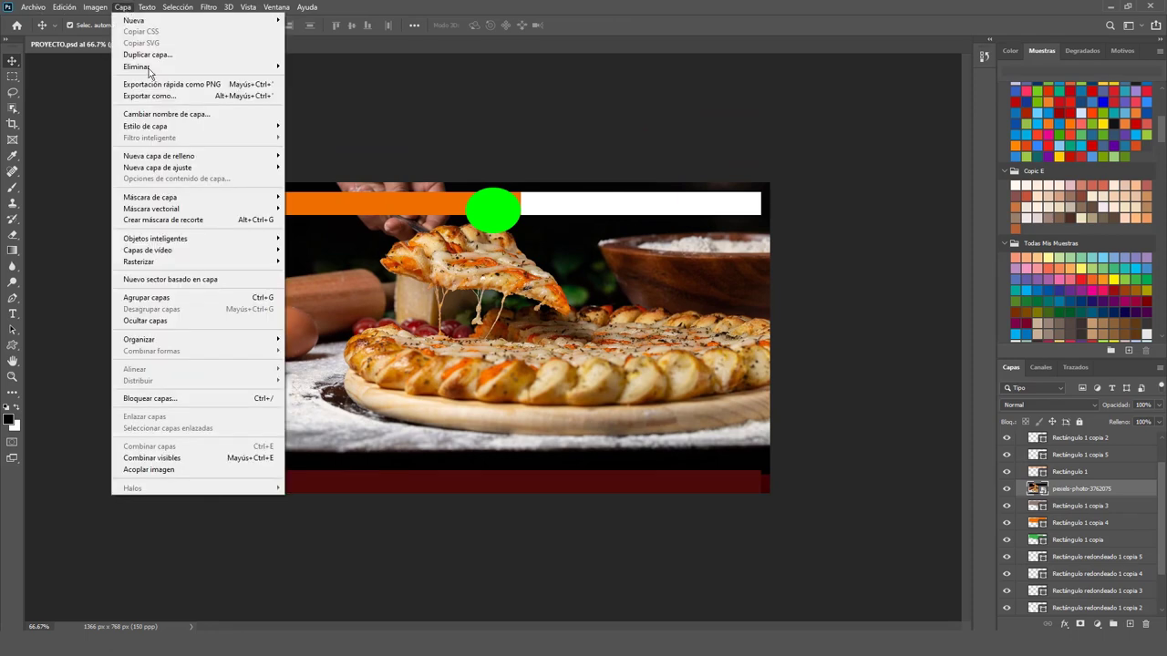
pyautogui.click(217, 220)
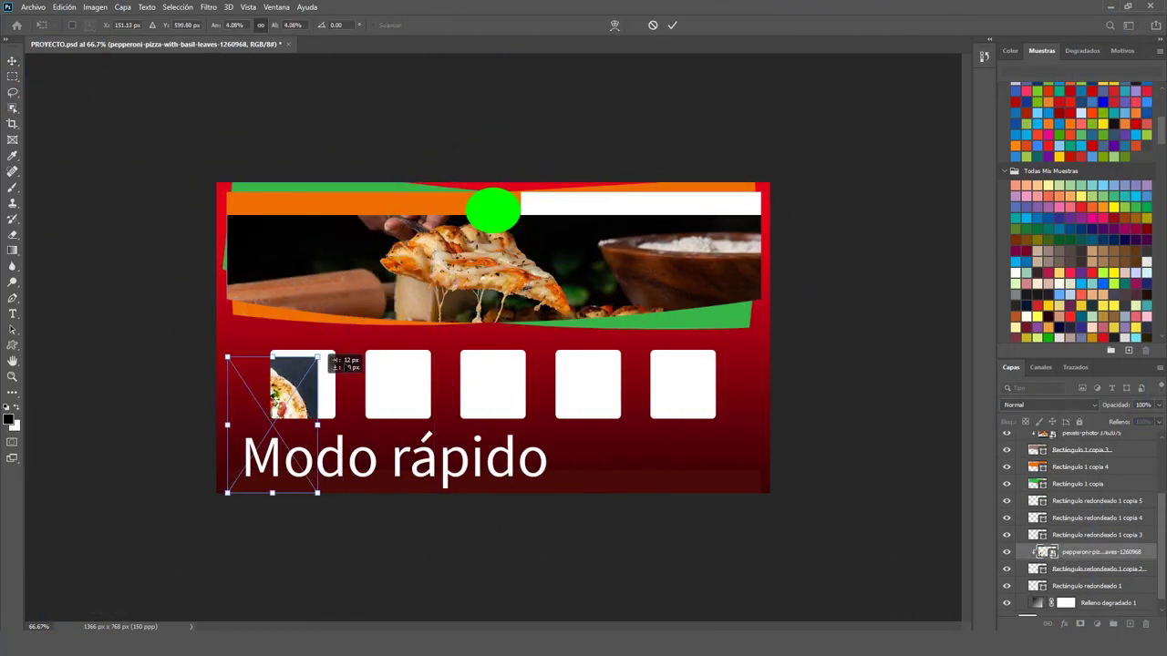
# Step: Fit pizza photos into the first three boxes
pyautogui.press('Return')
pyautogui.click(427, 384)
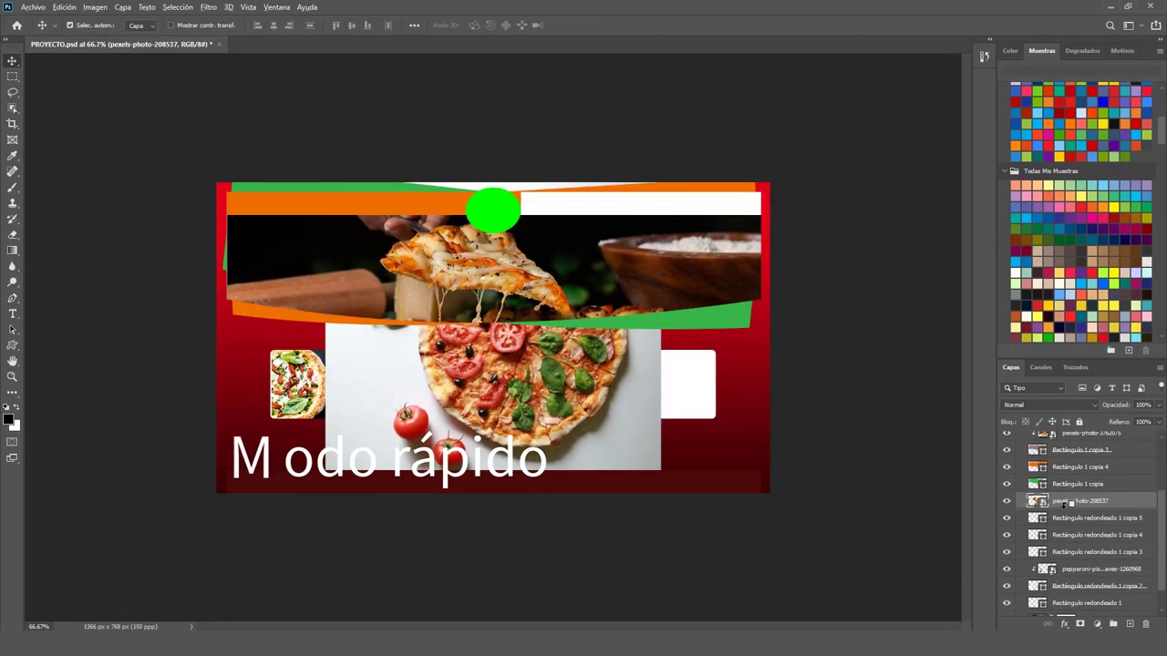
pyautogui.moveTo(664, 495); pyautogui.dragTo(443, 425)
pyautogui.press('Return')
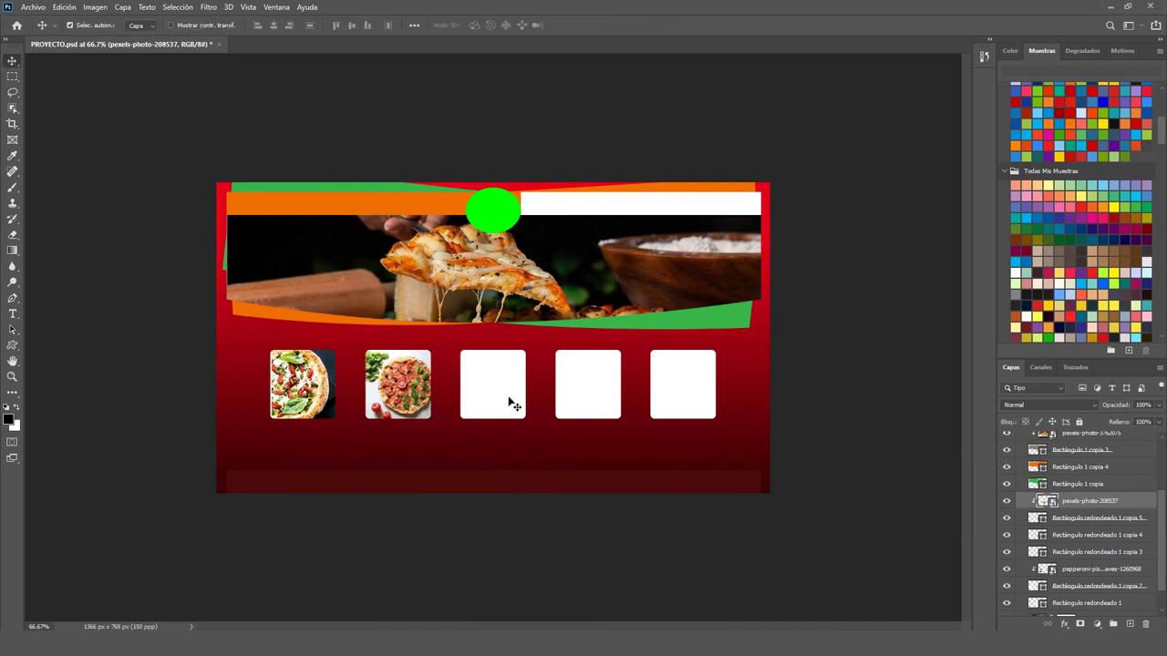
pyautogui.moveTo(599, 496); pyautogui.dragTo(529, 460)
pyautogui.press('Return')
# Step: Scale pizza photos into the fourth and fifth boxes, clipping each with Alt+Ctrl+G
pyautogui.moveTo(282, 213); pyautogui.dragTo(609, 416)
pyautogui.moveTo(656, 447); pyautogui.dragTo(588, 382)
pyautogui.press('Return')
pyautogui.hotkey('ctrl', 'alt', 'g')
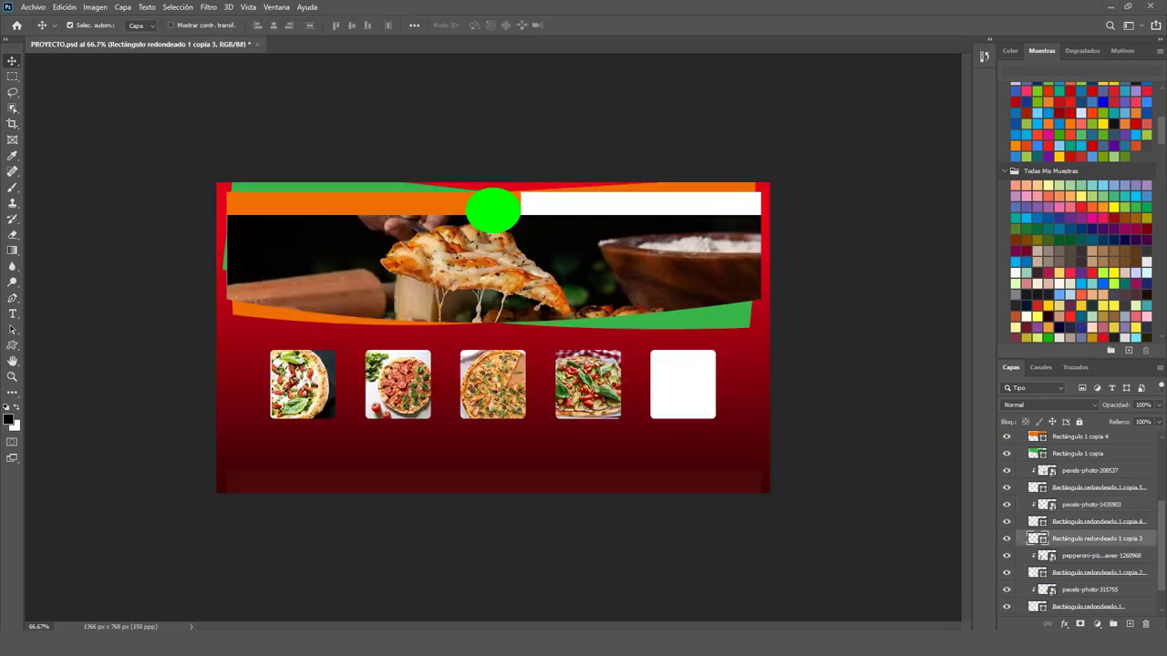
pyautogui.moveTo(261, 182); pyautogui.dragTo(615, 417)
pyautogui.moveTo(672, 453); pyautogui.dragTo(682, 384)
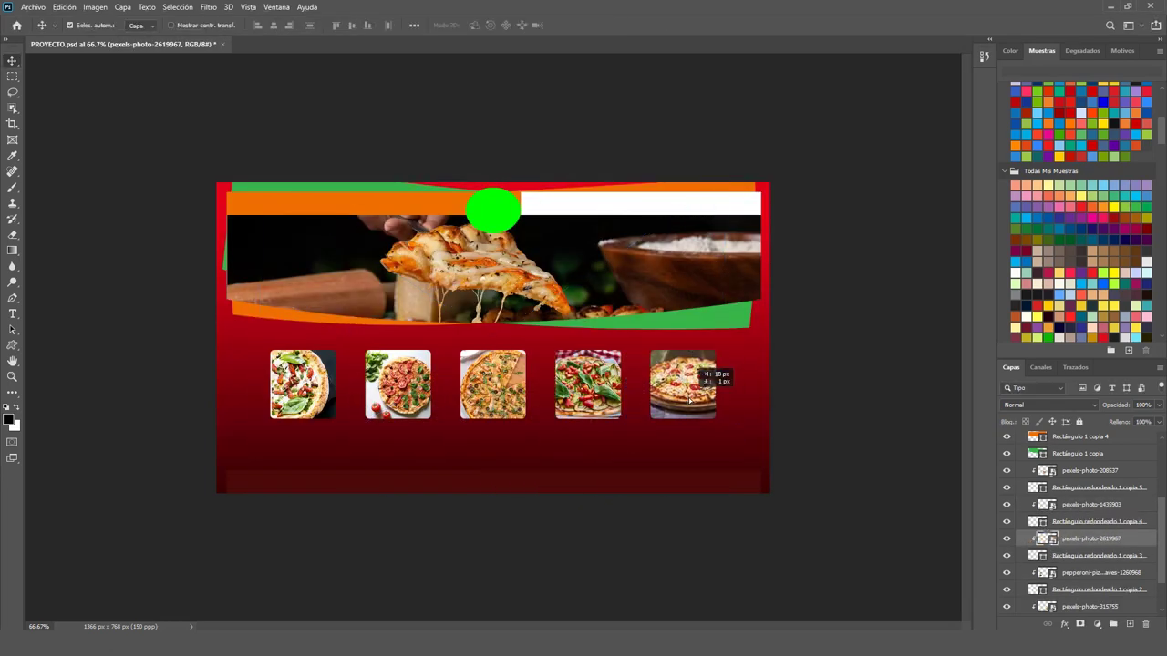
pyautogui.press('Return')
pyautogui.hotkey('ctrl', 'alt', 'g')
# Step: Scale the pizza&hungry logo and place it on the green circle Elipse 1
pyautogui.click(496, 224)
pyautogui.moveTo(651, 496); pyautogui.dragTo(495, 260)
pyautogui.moveTo(456, 218); pyautogui.dragTo(496, 208)
pyautogui.press('Return')
# Step: Give the logo a red Stroke layer effect
pyautogui.click(1063, 624)
pyautogui.click(1094, 455)
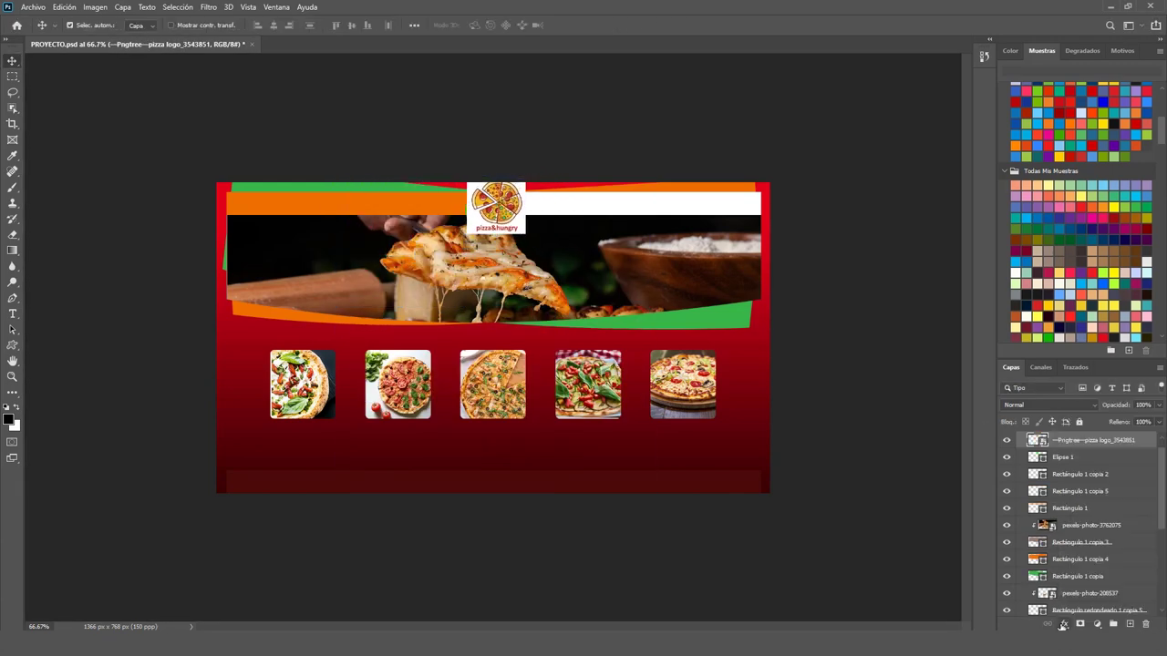
pyautogui.moveTo(511, 95); pyautogui.dragTo(864, 201)
pyautogui.click(866, 328)
pyautogui.moveTo(547, 118); pyautogui.dragTo(875, 224)
pyautogui.click(875, 300)
pyautogui.click(1026, 248)
pyautogui.click(1130, 219)
# Step: Show the rulers and add a horizontal guide below the pizzas
pyautogui.press('t')
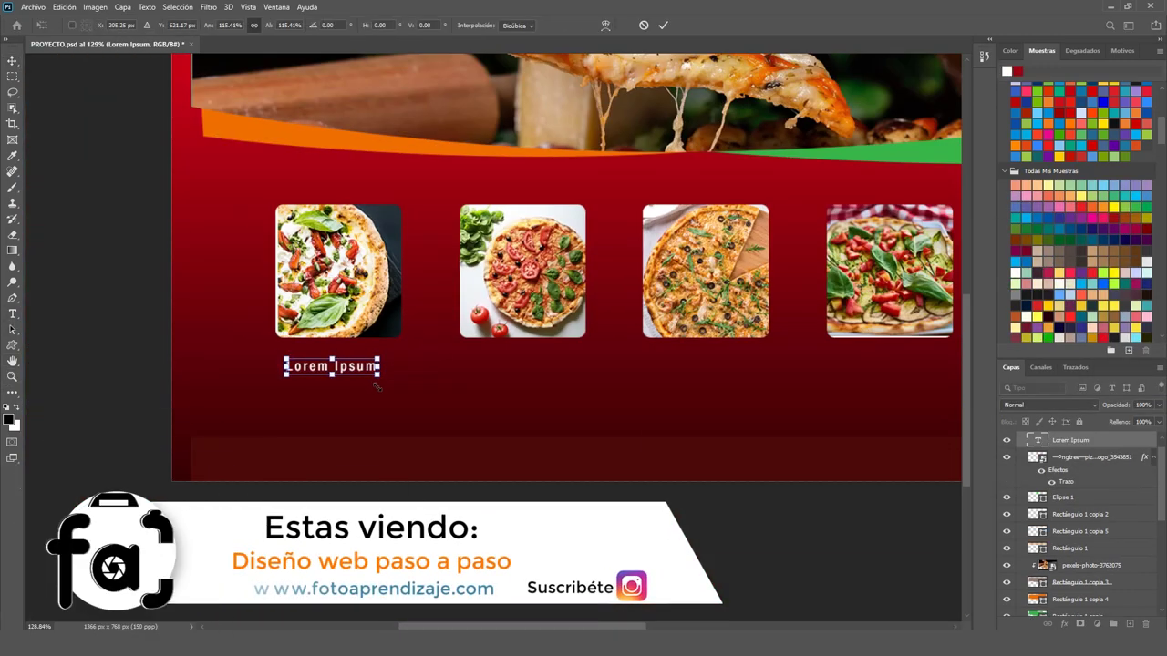
pyautogui.hotkey('ctrl', 'r')
pyautogui.moveTo(442, 59); pyautogui.dragTo(442, 353)
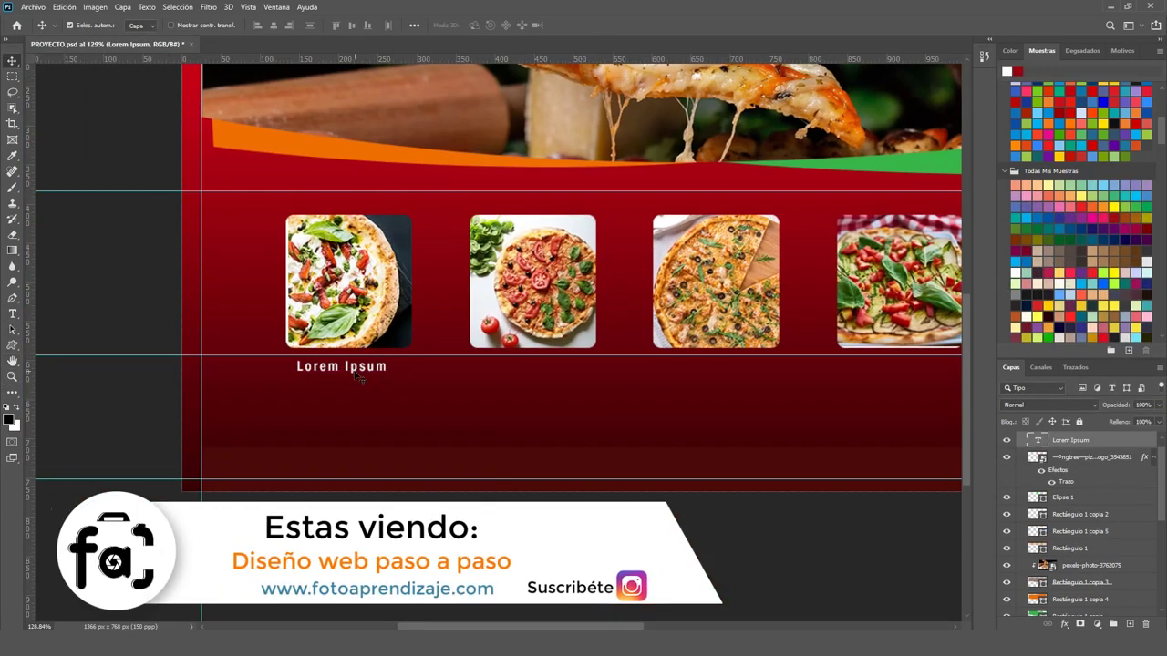
# Step: Copy the Lorem Ipsum caption under the remaining pizzas
pyautogui.moveTo(368, 367); pyautogui.dragTo(935, 361)
pyautogui.hscroll(3, 768, 367)
pyautogui.hscroll(2, 768, 368)
pyautogui.moveTo(489, 360); pyautogui.dragTo(677, 360)
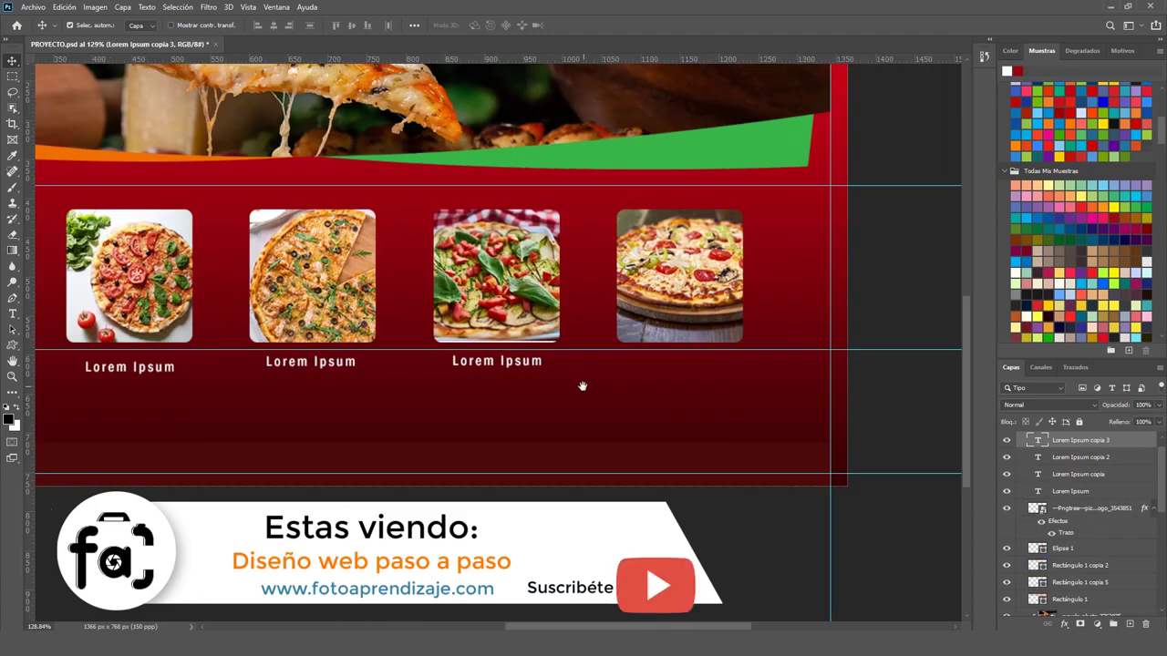
pyautogui.scroll(-2, 330, 250)
pyautogui.scroll(2, 330, 250)
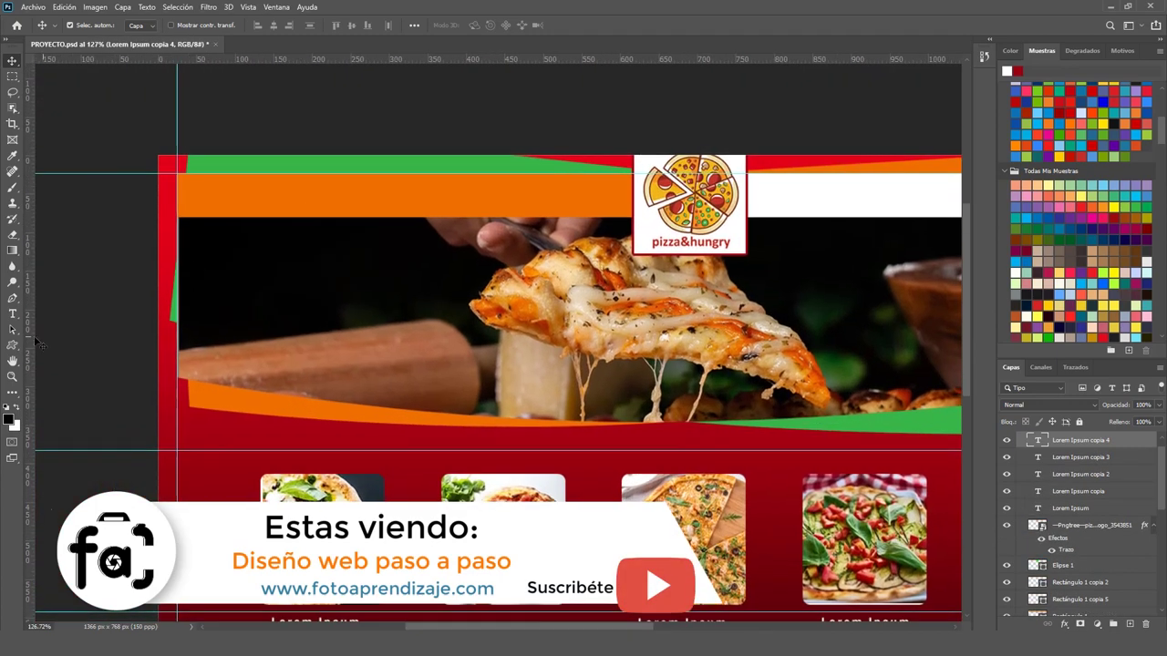
# Step: Add a GALERIA text label in the orange bar
pyautogui.press('t')
pyautogui.click(207, 195)
pyautogui.write('INICIO  GALERIA SERVICIOS')
pyautogui.hotkey('ctrl', 'z')
pyautogui.press('BackSpace')
pyautogui.write('Galeria')
pyautogui.hotkey('ctrl', 'Return')
pyautogui.doubleClick(222, 194)
pyautogui.write('GALERIA')
pyautogui.hotkey('ctrl', 'Return')
# Step: Copy GALERIA along the bar and retype the copies as SERVICIOS and OFERTAS
pyautogui.moveTo(232, 193); pyautogui.dragTo(308, 193)
pyautogui.moveTo(308, 193); pyautogui.dragTo(466, 195)
pyautogui.doubleClick(308, 193)
pyautogui.write('SERVICIOS')
pyautogui.hotkey('ctrl', 'Return')
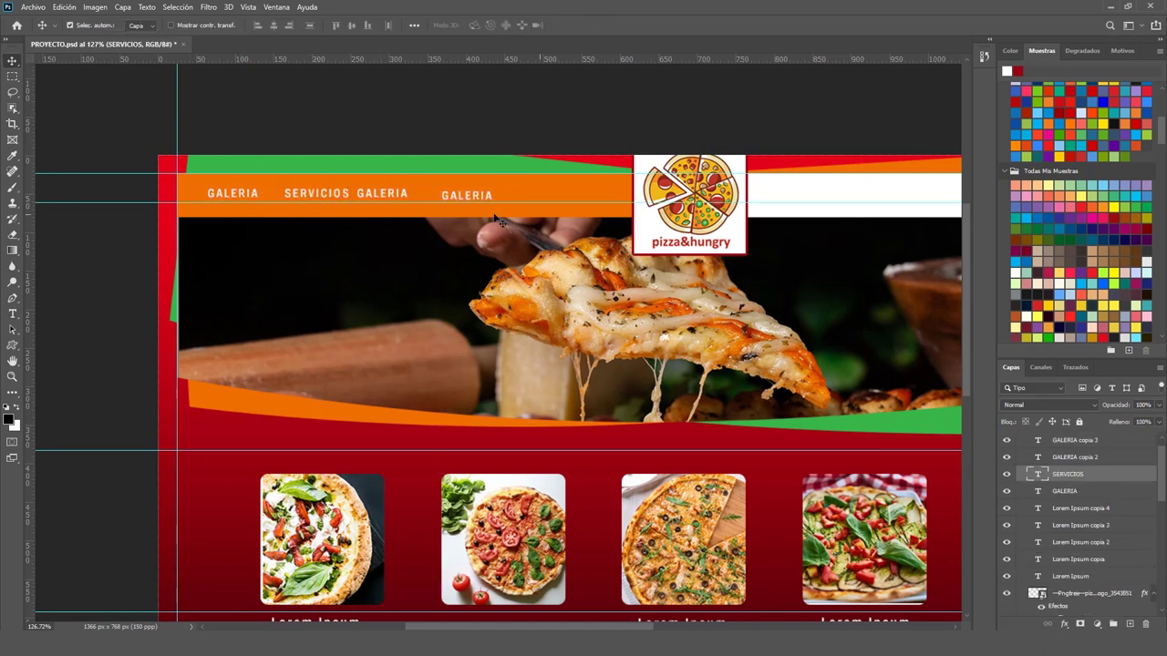
pyautogui.doubleClick(1037, 456)
pyautogui.write('OFERTAS')
pyautogui.hotkey('ctrl', 'Return')
# Step: Retype the fourth label as QUIENES SOMOS and copy it into the white bar
pyautogui.doubleClick(1037, 440)
pyautogui.write('QUIENES SOMOS')
pyautogui.hotkey('ctrl', 'Return')
pyautogui.scroll(-2, 611, 162)
pyautogui.moveTo(611, 162); pyautogui.dragTo(855, 165)
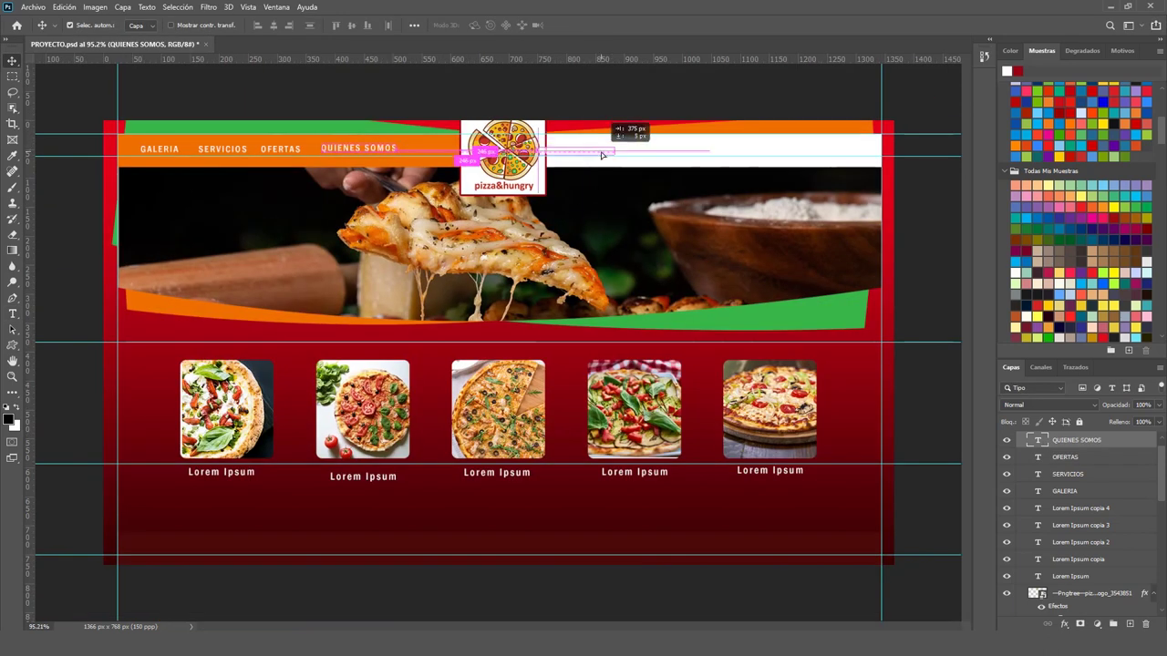
# Step: Make OFERTAS and BUSCAR labels in the white bar
pyautogui.doubleClick(1037, 440)
pyautogui.write('OFERTAS')
pyautogui.hotkey('ctrl', 'Return')
pyautogui.hotkey('ctrl', 'j')
pyautogui.write('BUSCAR')
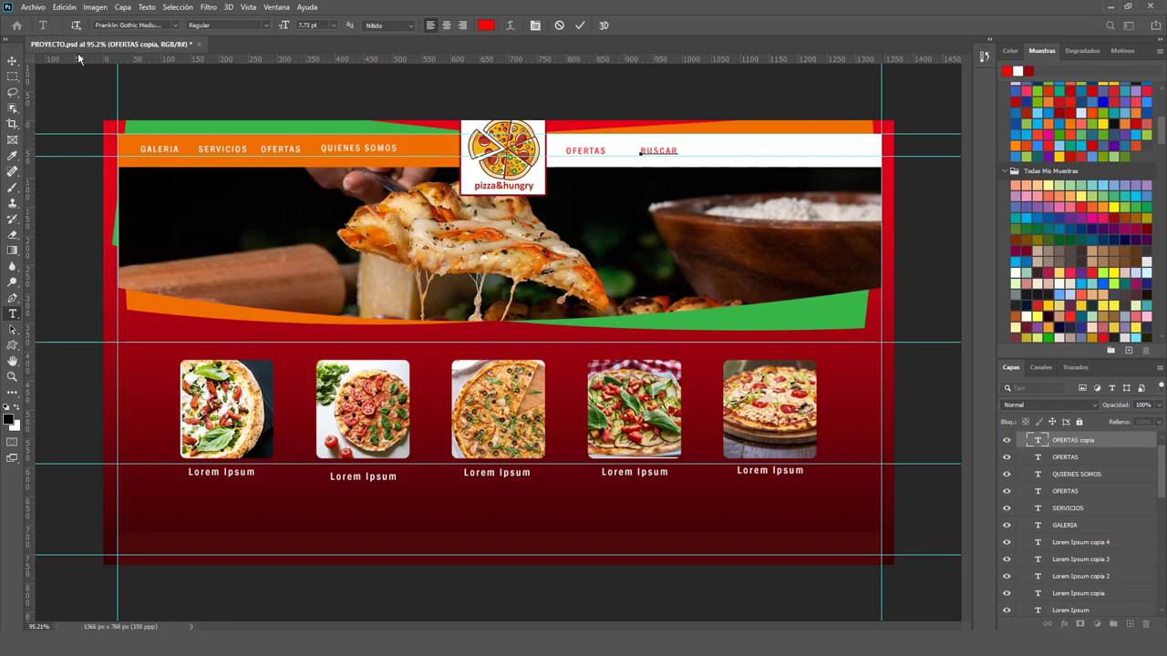
pyautogui.hotkey('ctrl', 'Return')
# Step: Add a yellow Solid Color fill as a search bar right of BUSCAR
pyautogui.press('m')
pyautogui.moveTo(684, 143); pyautogui.dragTo(764, 156)
pyautogui.click(1097, 624)
pyautogui.click(1084, 422)
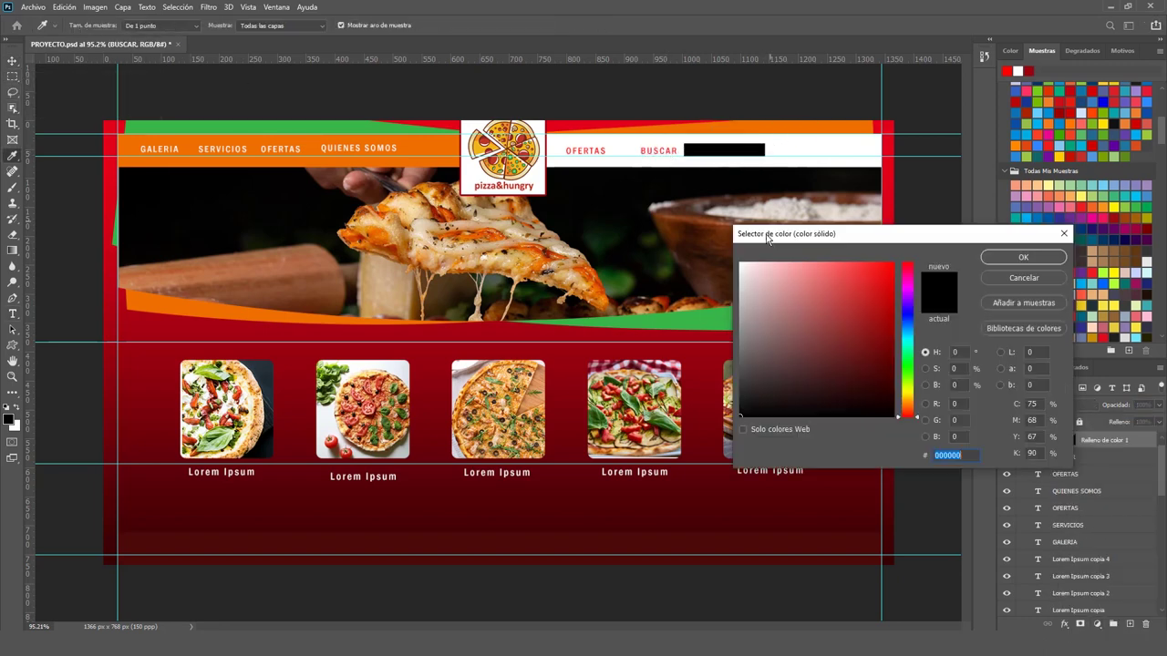
pyautogui.click(911, 381)
pyautogui.click(1023, 253)
# Step: Scale the social icons beside BUSCAR, recolour them dark red, and nudge the search bar right
pyautogui.press('v')
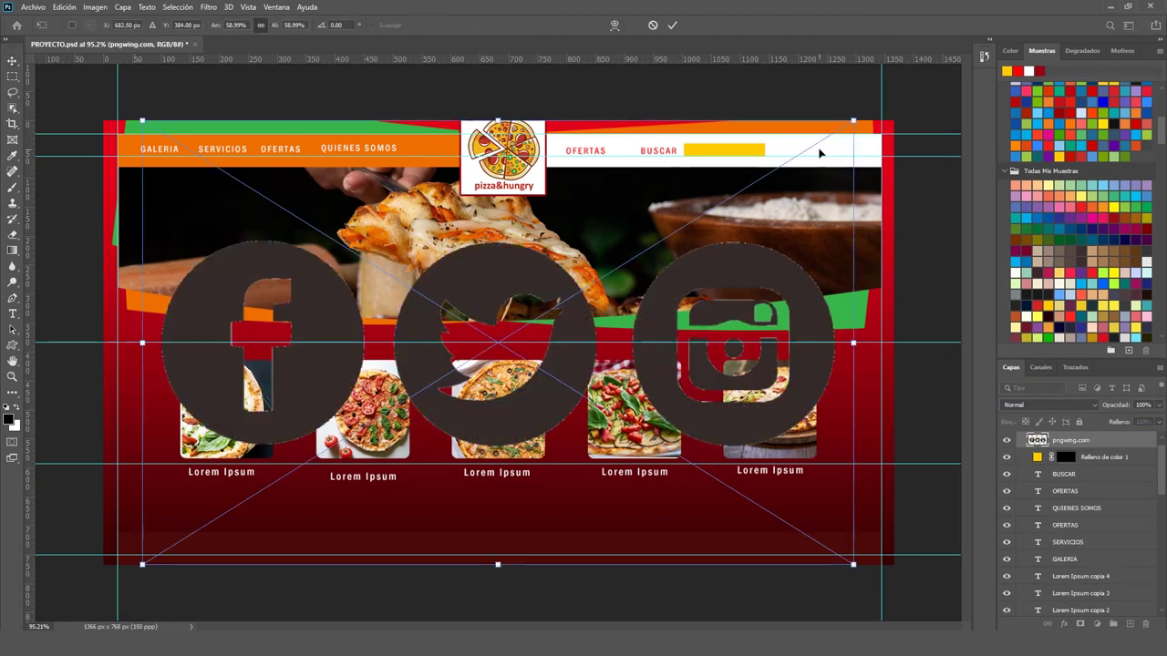
pyautogui.moveTo(757, 511); pyautogui.dragTo(834, 150)
pyautogui.press('Return')
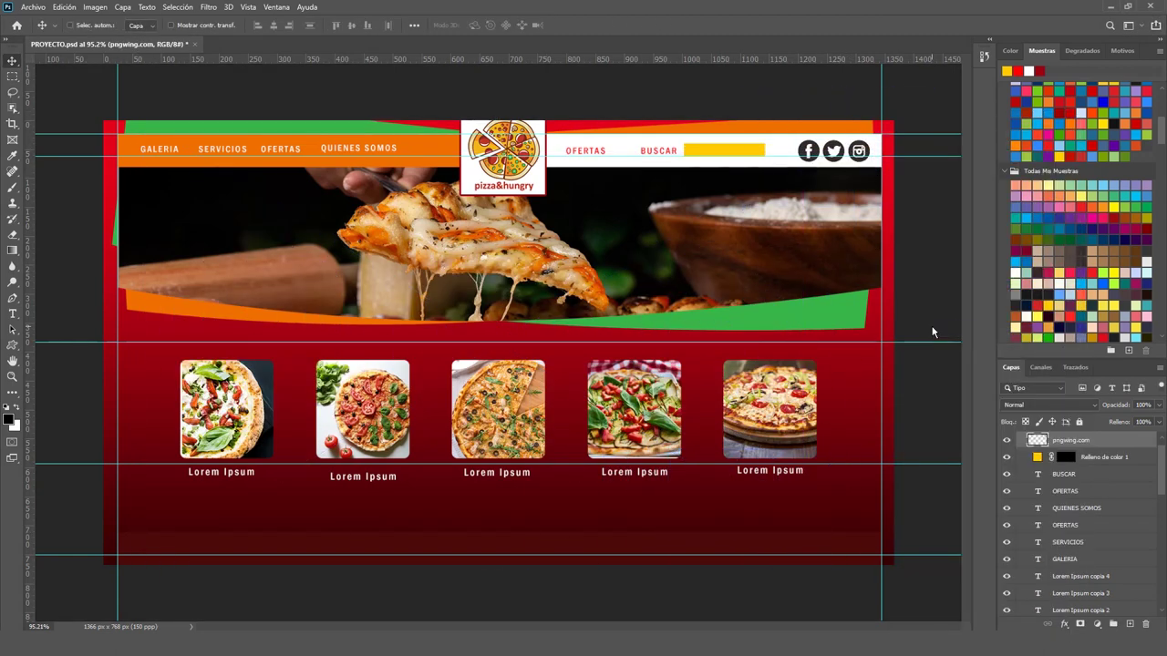
pyautogui.hotkey('ctrl', 'u')
pyautogui.moveTo(510, 234); pyautogui.dragTo(533, 233)
pyautogui.press('Return')
pyautogui.moveTo(698, 157); pyautogui.dragTo(709, 157)
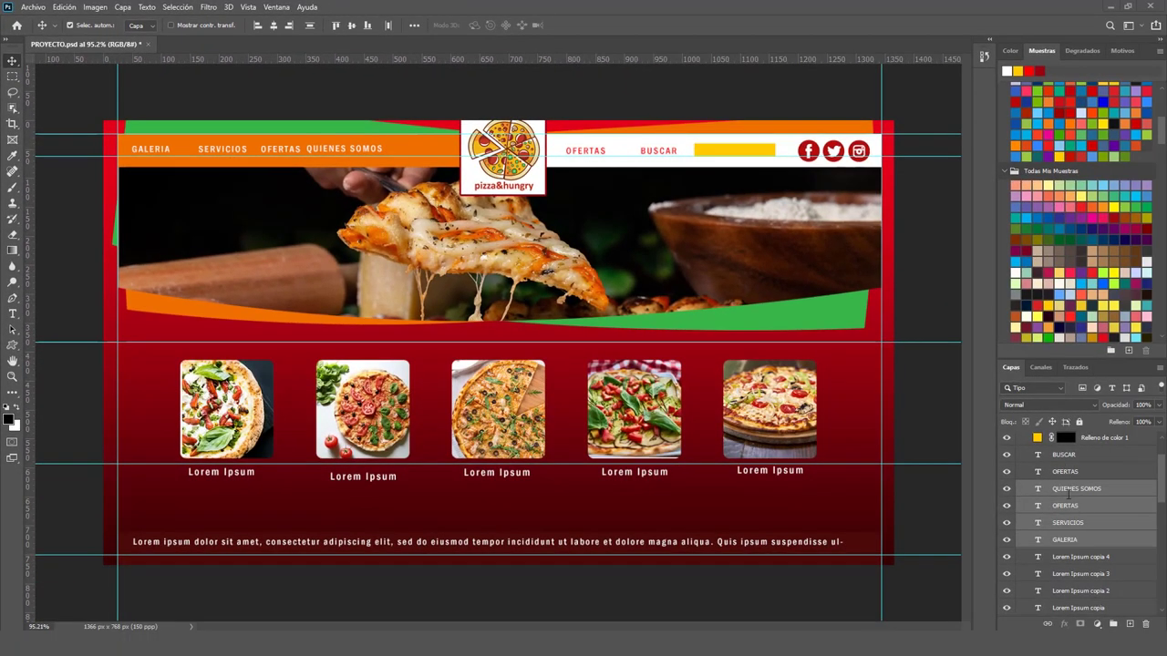
# Step: Distribute the GALERIA through QUIENES SOMOS menu layers horizontally, aligned to the canvas
pyautogui.click(1062, 540)
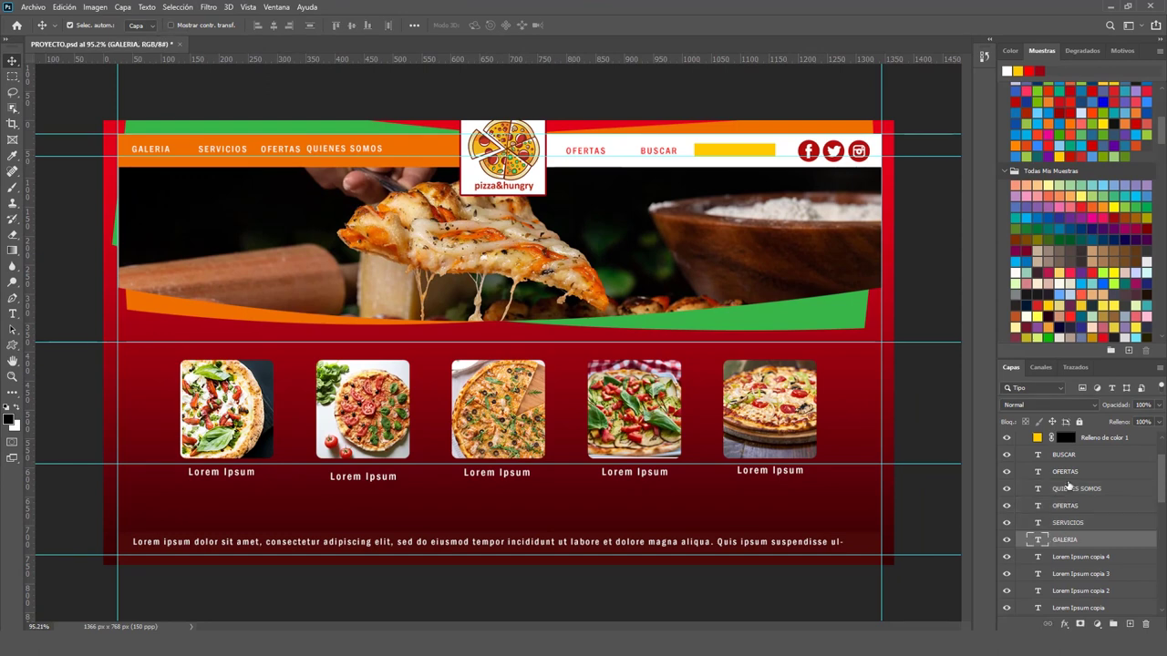
pyautogui.click(1068, 493)
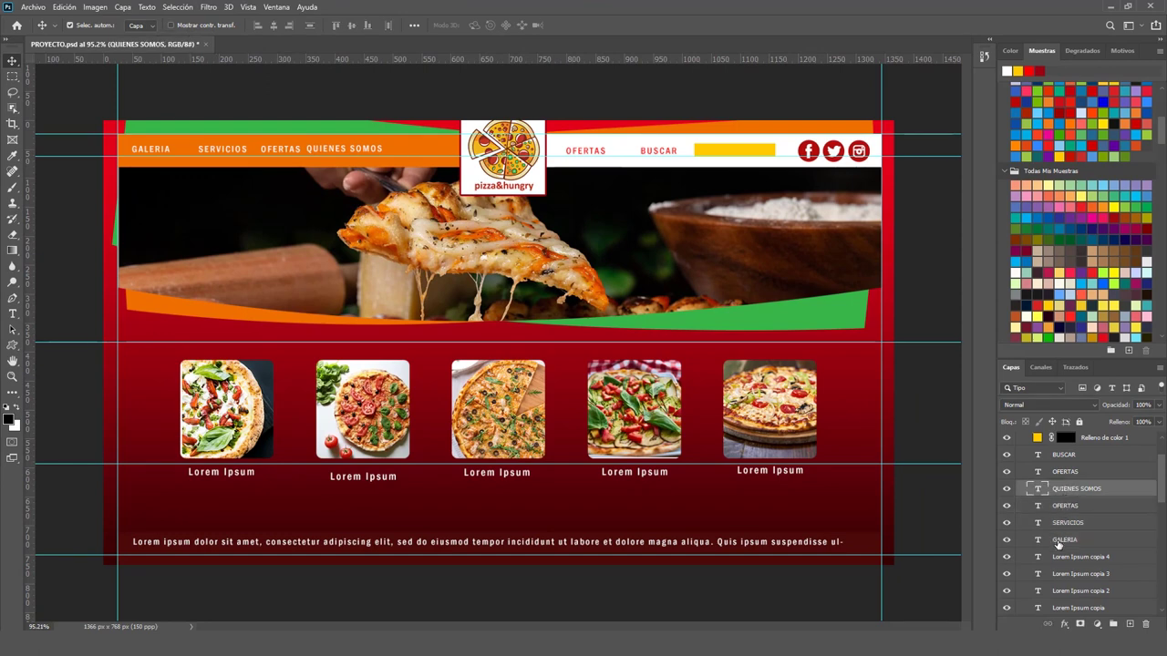
pyautogui.keyDown('shift'); pyautogui.click(1058, 540); pyautogui.keyUp('shift')
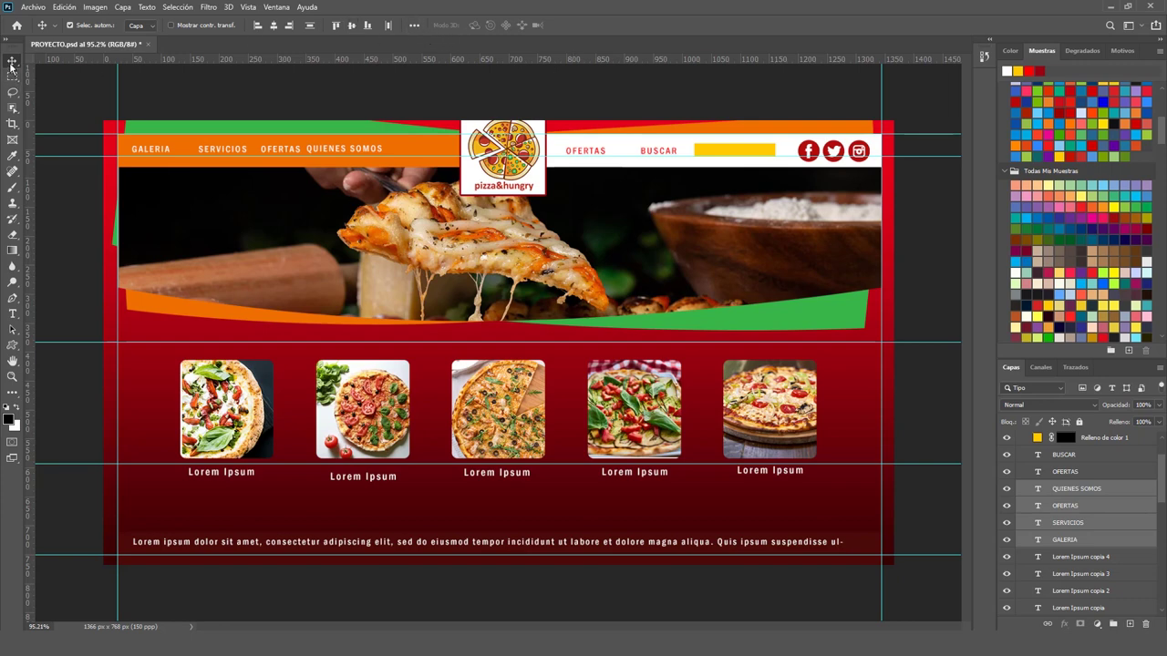
pyautogui.click(414, 25)
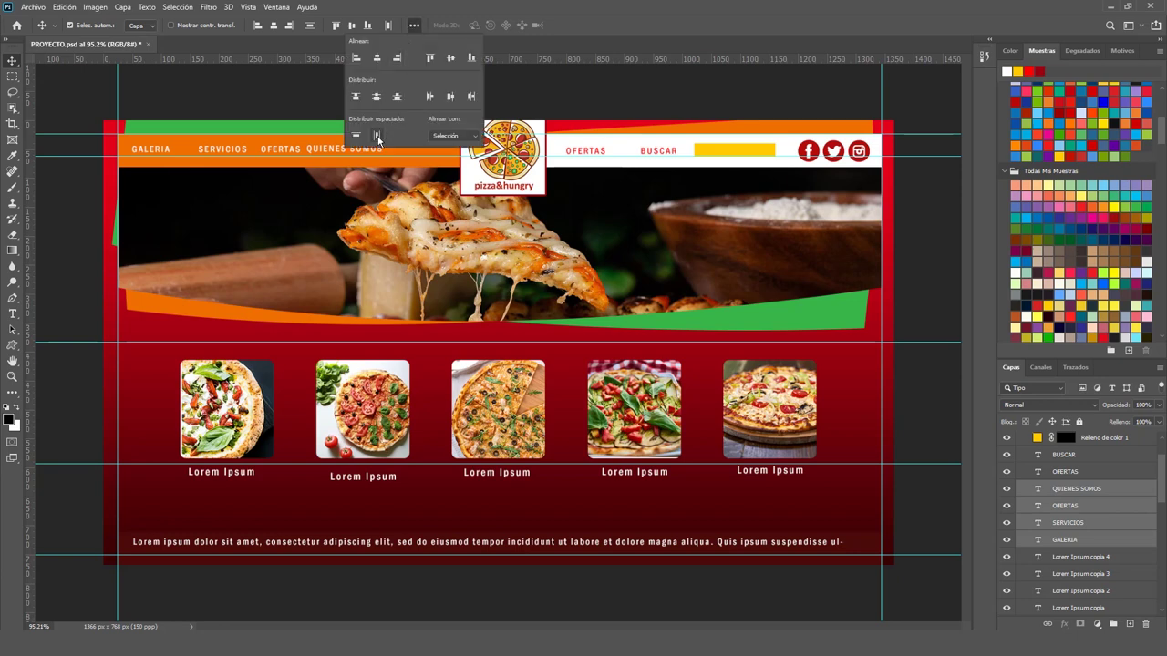
pyautogui.click(448, 135)
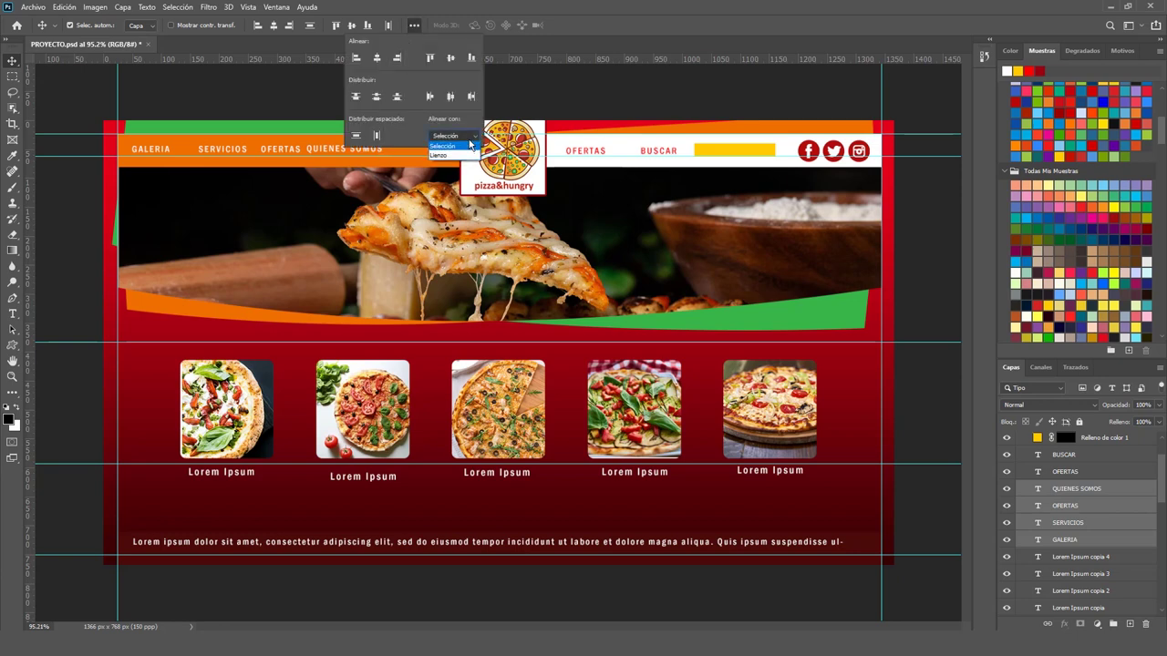
pyautogui.click(441, 156)
pyautogui.click(377, 135)
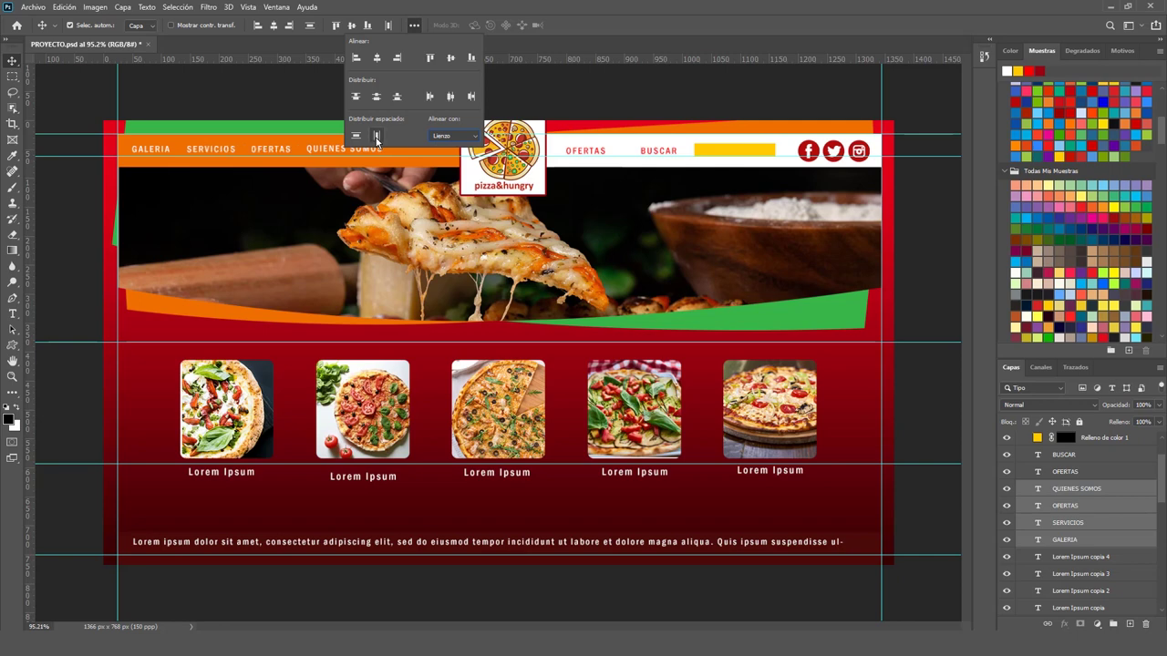
pyautogui.click(65, 90)
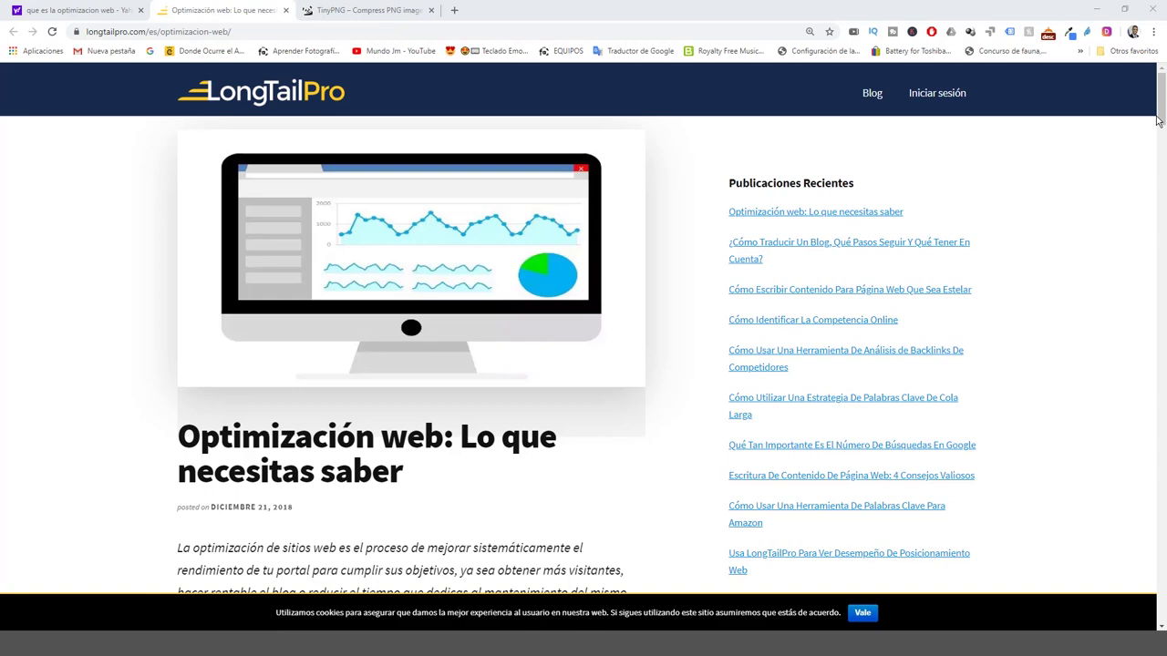
# Step: Scroll the LongTailPro article, then switch to the TinyPNG tab
pyautogui.moveTo(1158, 121); pyautogui.dragTo(1160, 134)
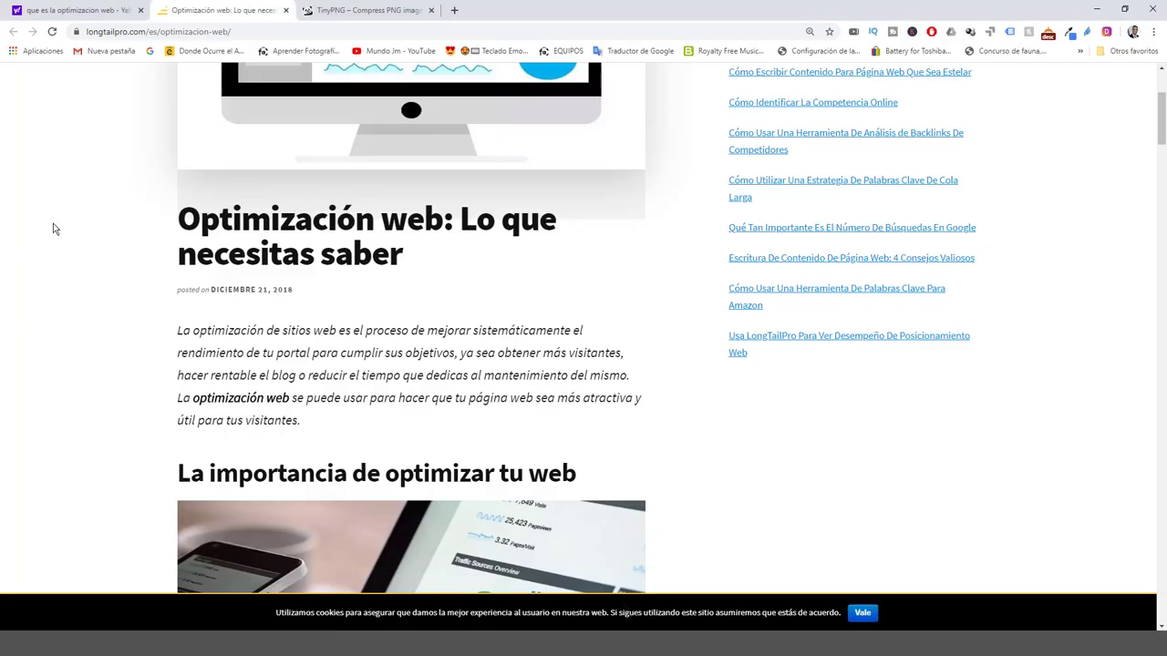
pyautogui.scroll(3, 382, 343)
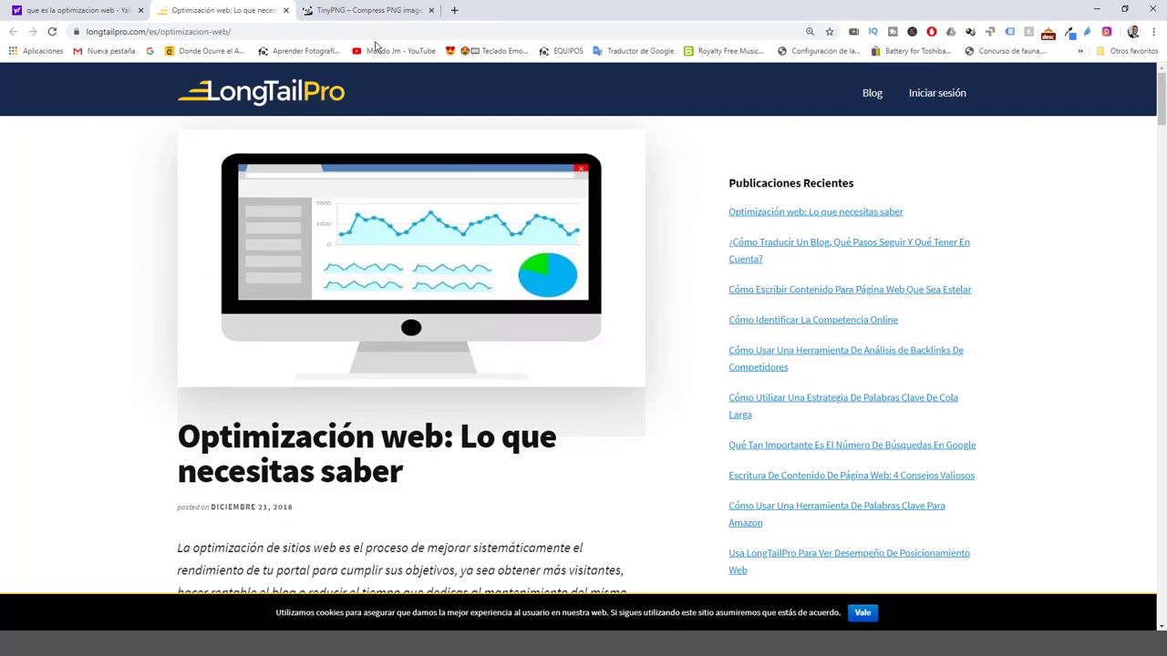
pyautogui.click(367, 11)
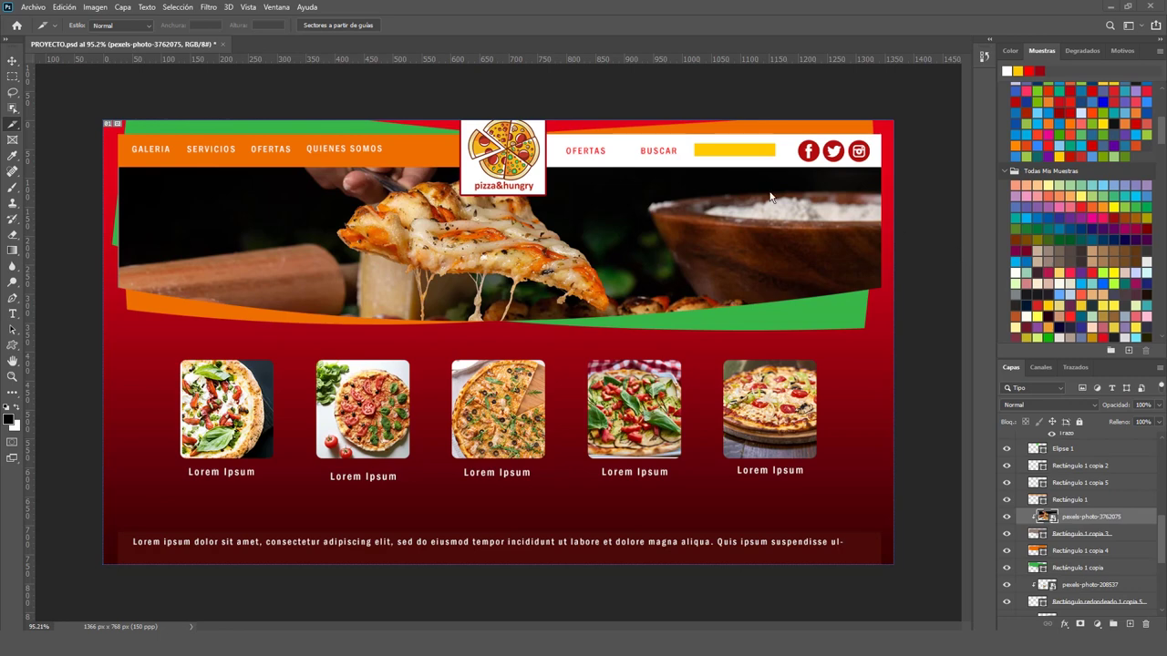
# Step: With the Slice Tool, slice the hero banner and each of the five pizza images
pyautogui.rightClick(11, 129)
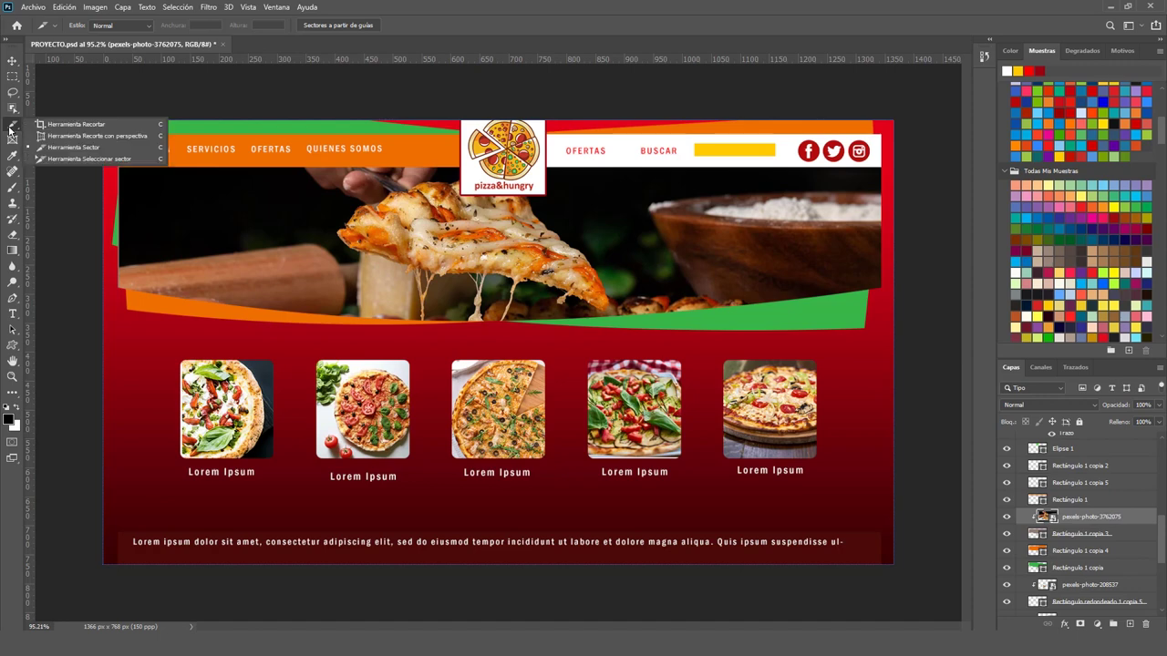
pyautogui.click(52, 149)
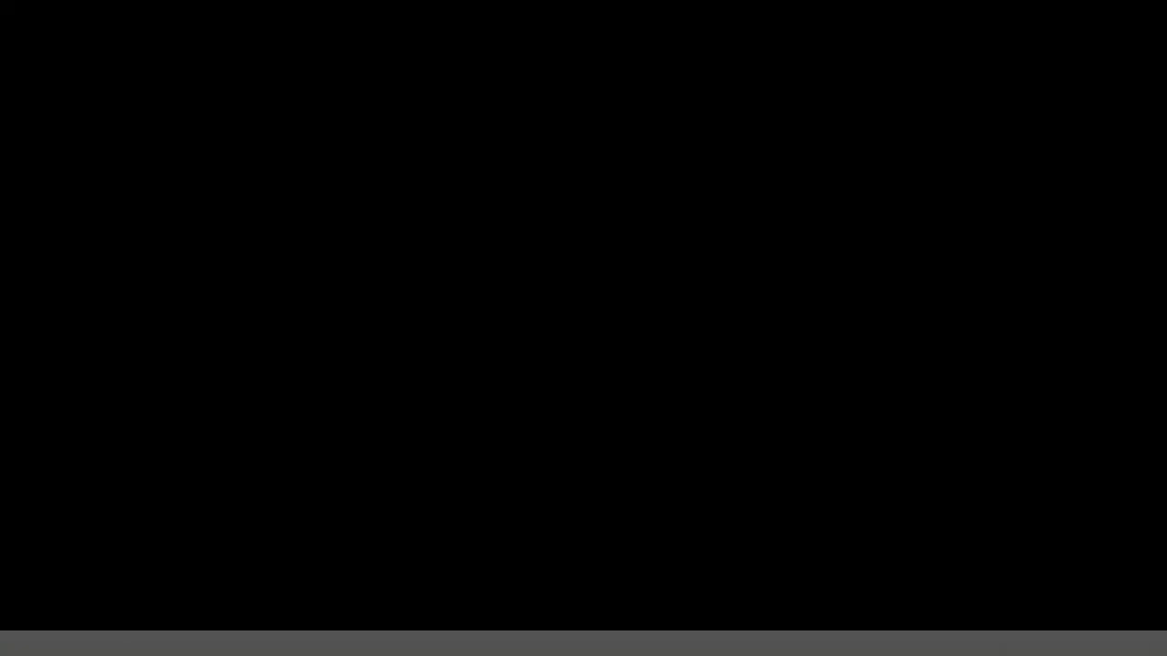
pyautogui.moveTo(120, 166); pyautogui.dragTo(883, 339)
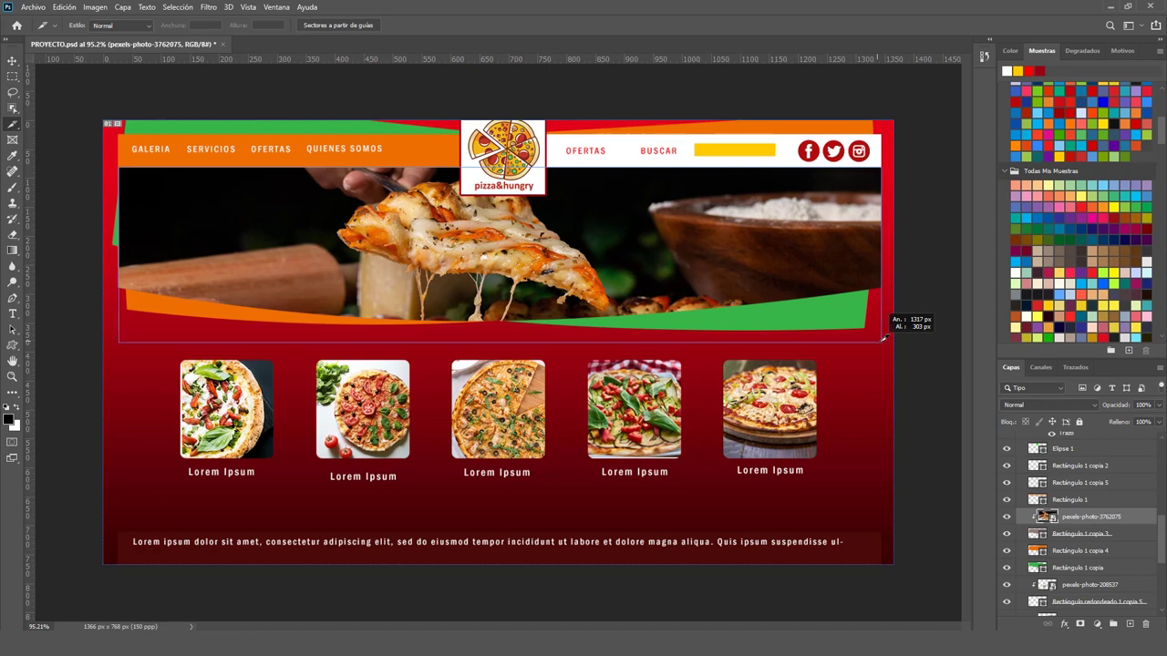
pyautogui.moveTo(180, 361)
pyautogui.mouseDown()
pyautogui.moveTo(267, 400)
pyautogui.moveTo(272, 459)
pyautogui.mouseUp()
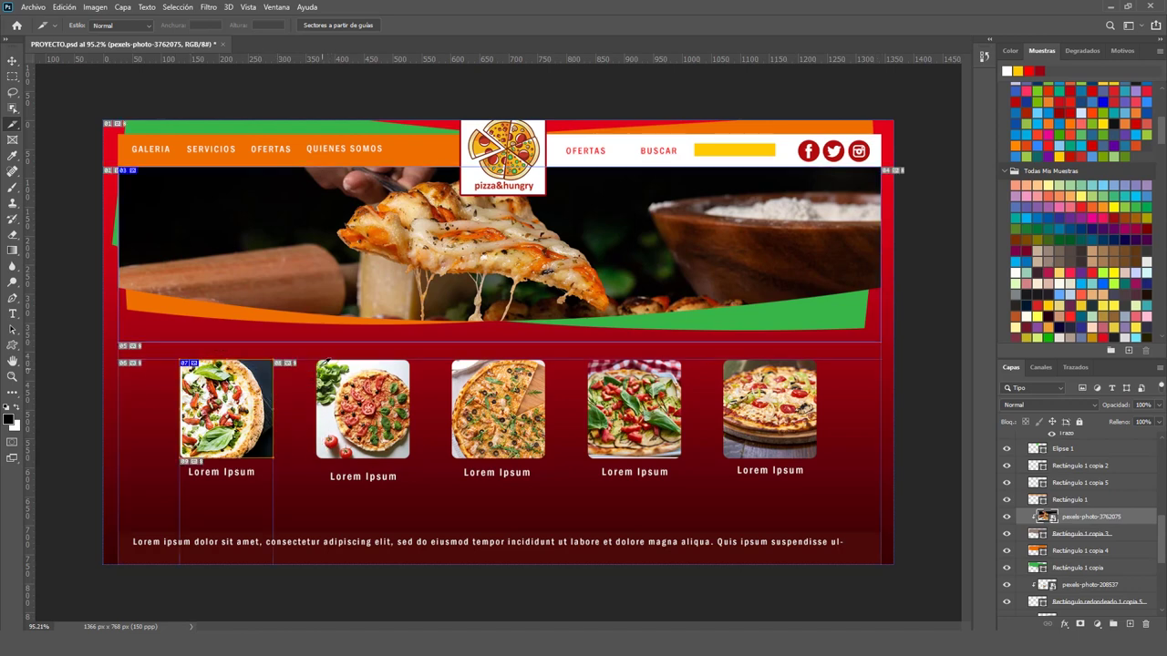
pyautogui.moveTo(317, 360); pyautogui.dragTo(408, 466)
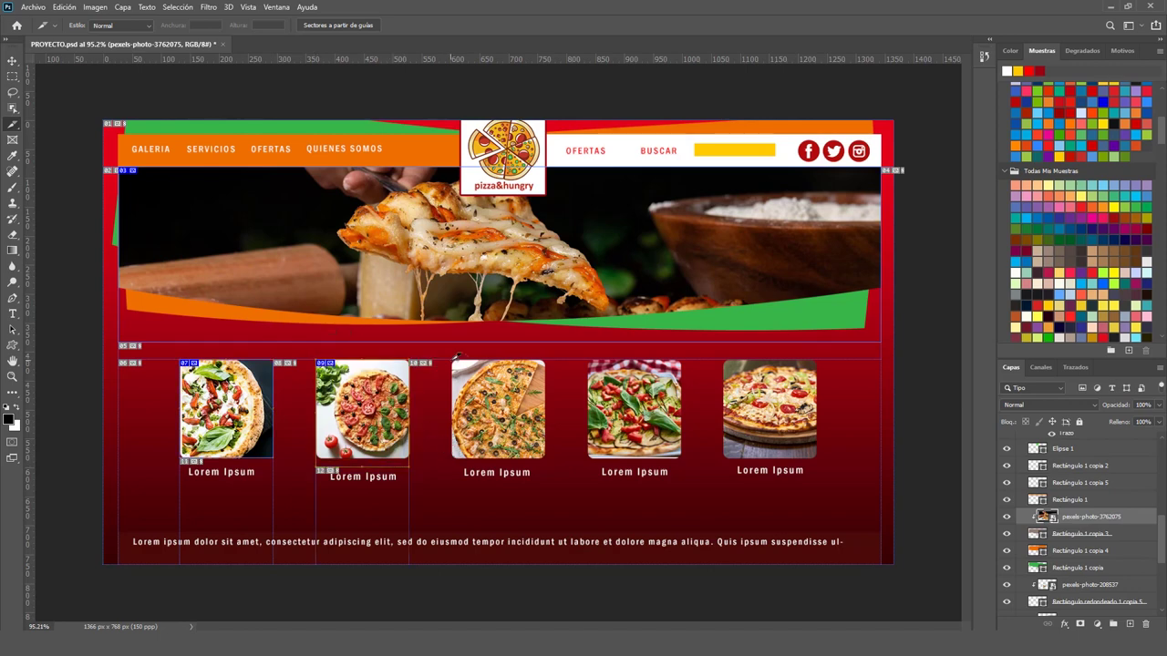
pyautogui.moveTo(451, 360); pyautogui.dragTo(545, 464)
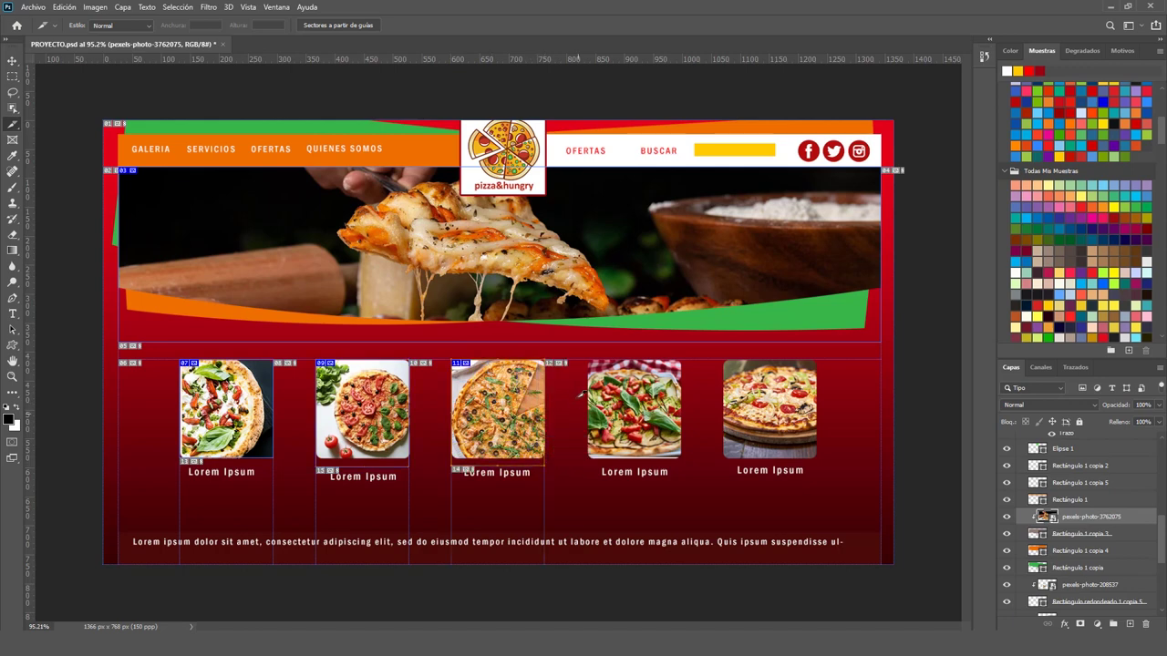
pyautogui.moveTo(586, 361); pyautogui.dragTo(680, 464)
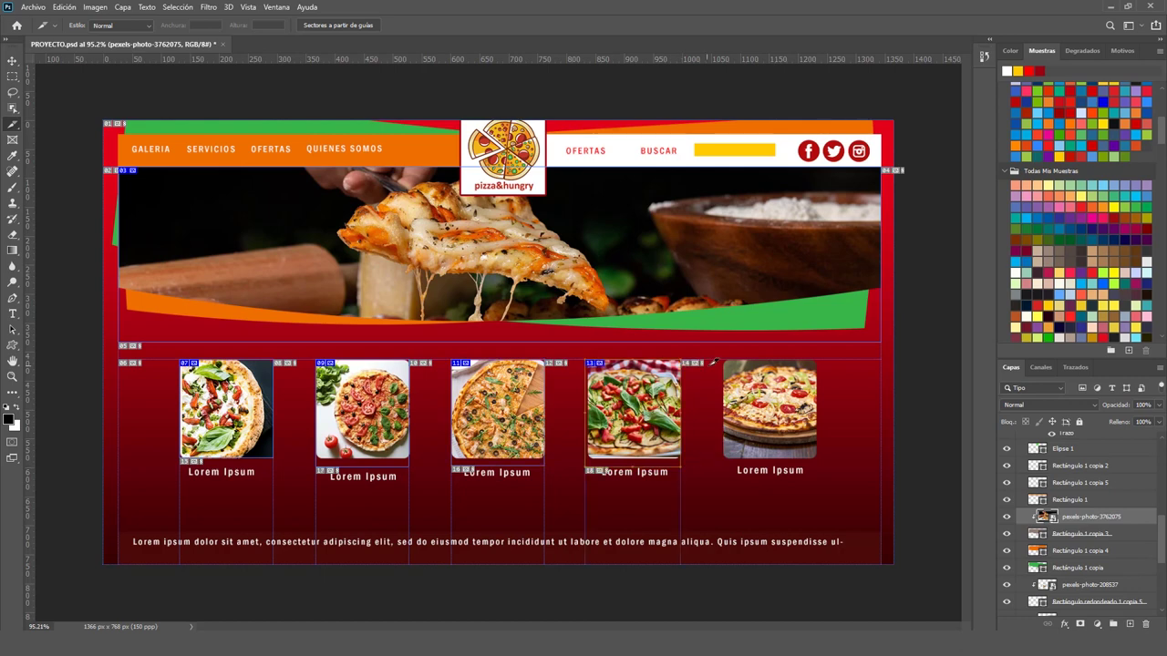
pyautogui.moveTo(723, 360); pyautogui.dragTo(819, 471)
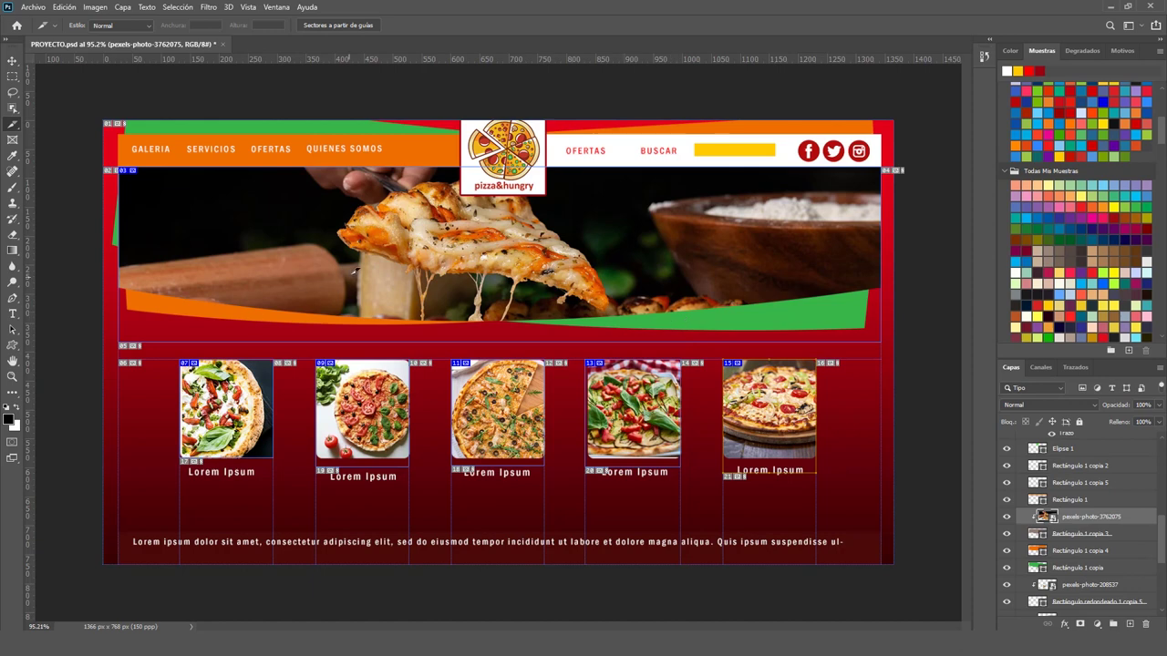
pyautogui.rightClick(9, 128)
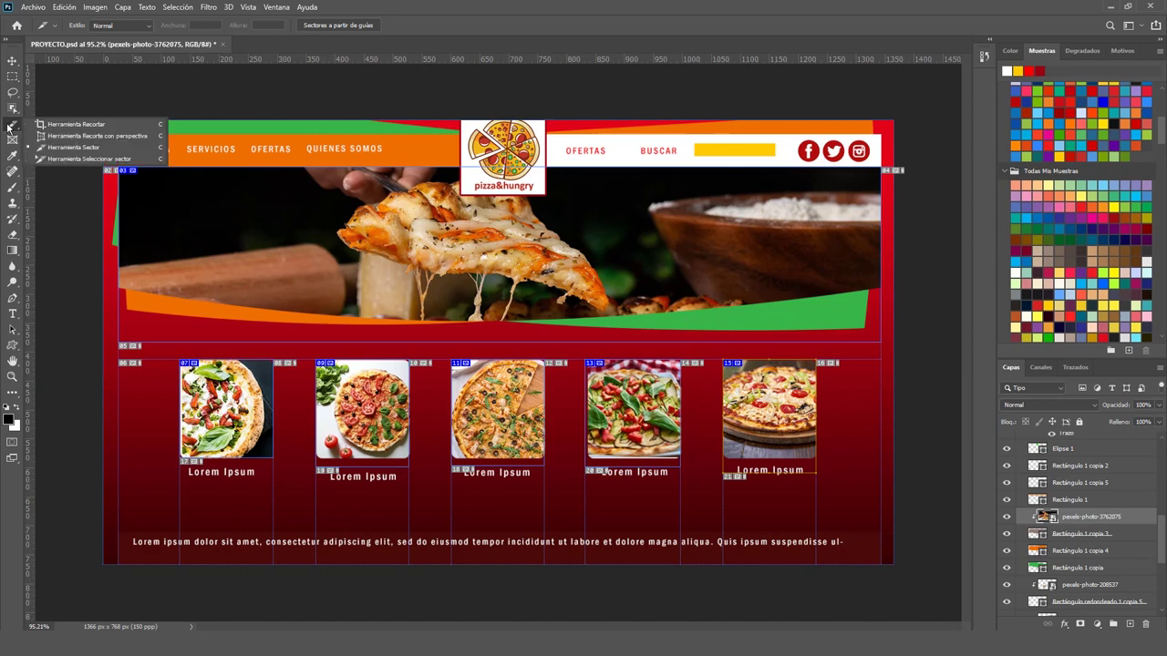
pyautogui.click(64, 148)
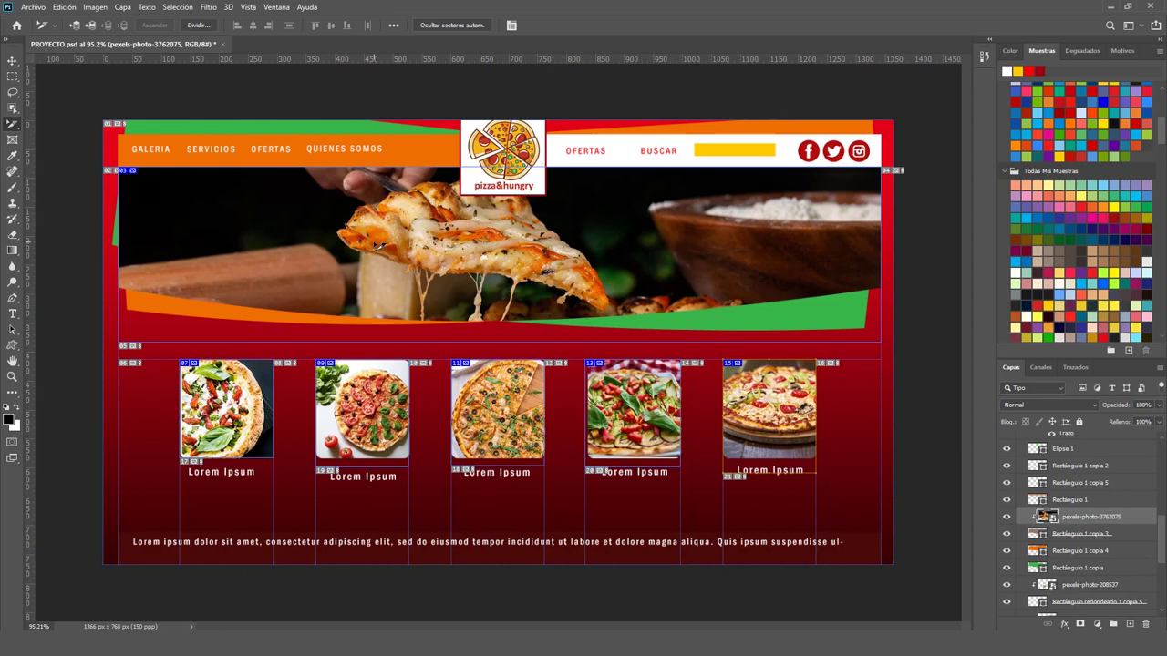
pyautogui.doubleClick(378, 246)
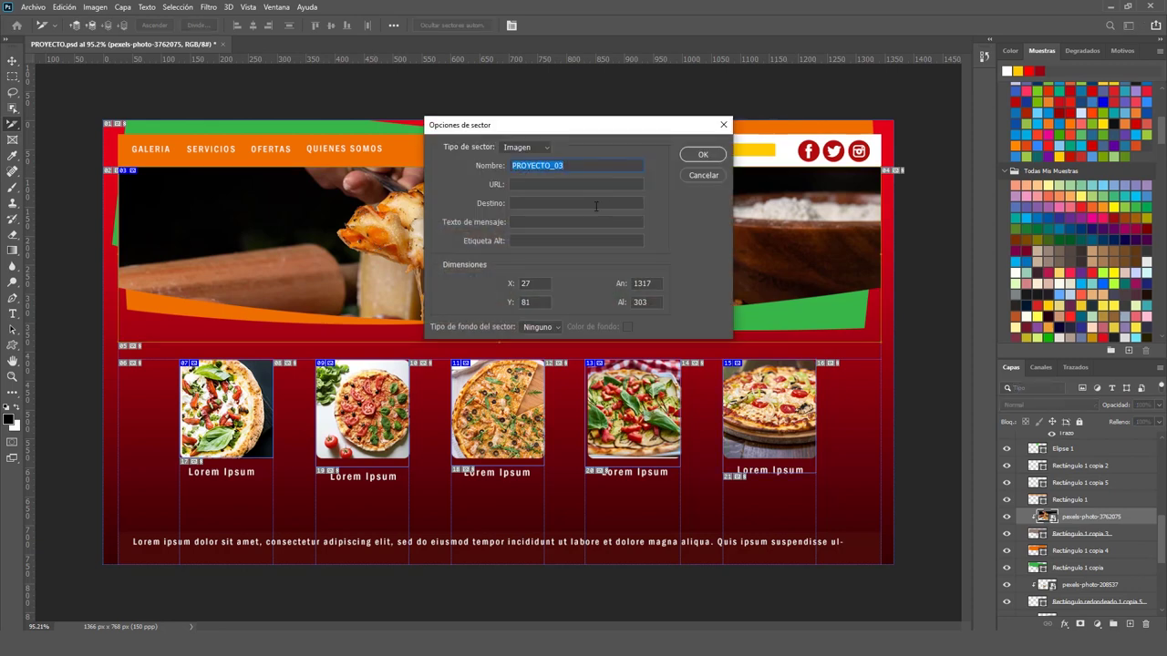
pyautogui.click(535, 183)
pyautogui.write('www.')
pyautogui.write('fotoa')
pyautogui.write('prend')
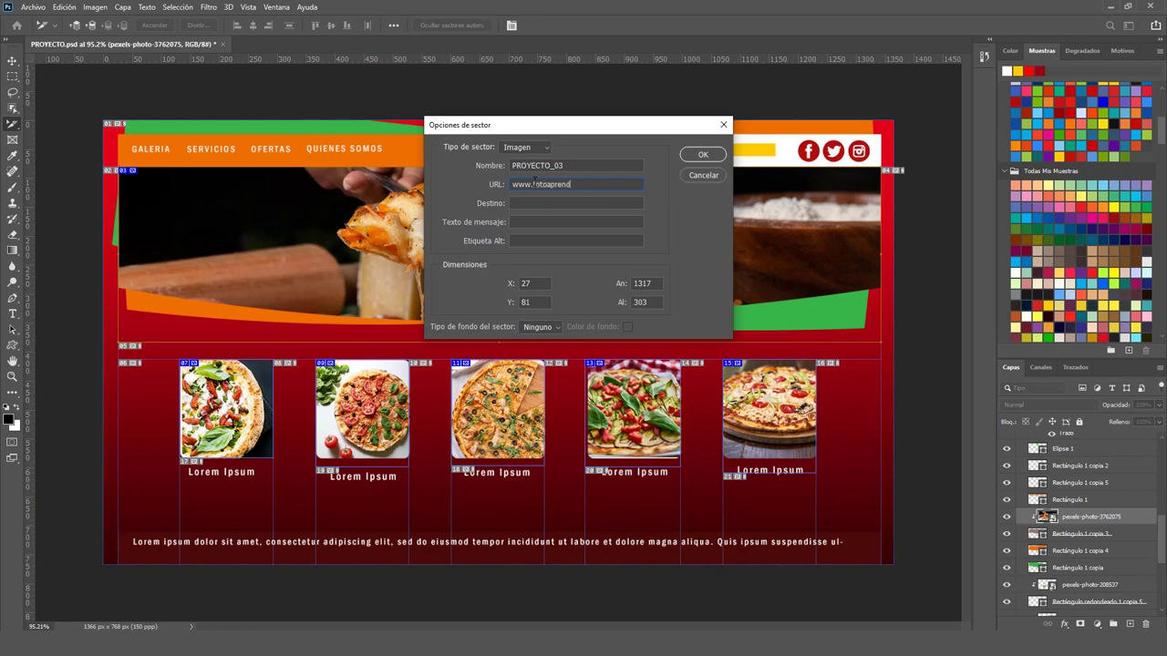
pyautogui.write('izaje')
pyautogui.write('.com')
pyautogui.click(703, 155)
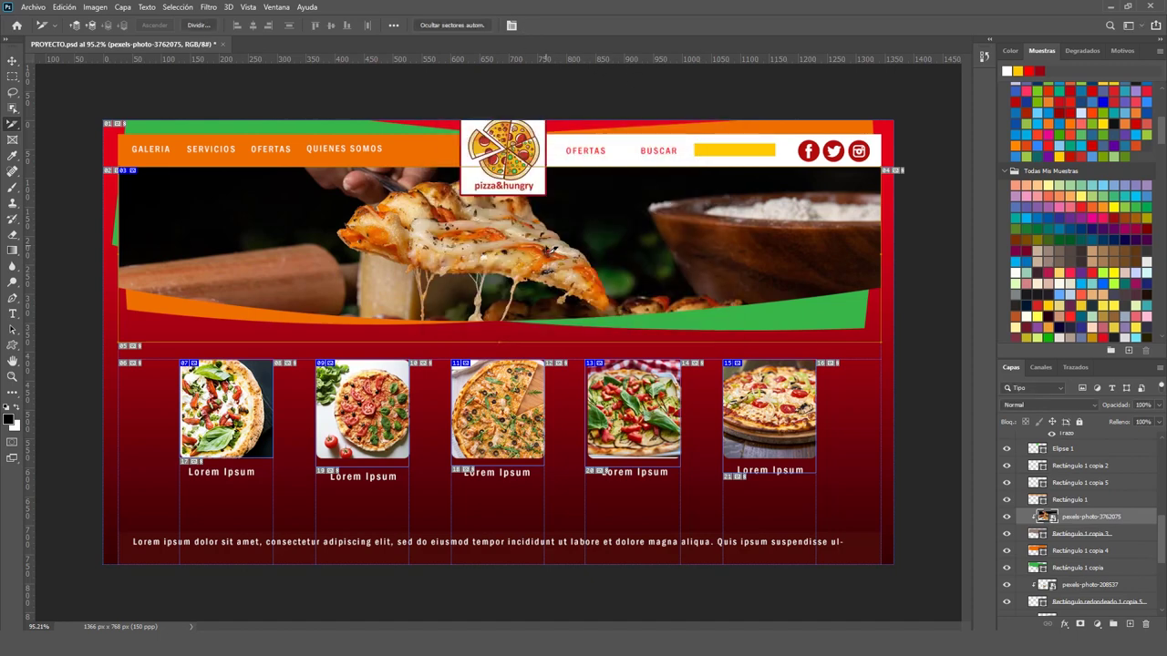
pyautogui.click(12, 62)
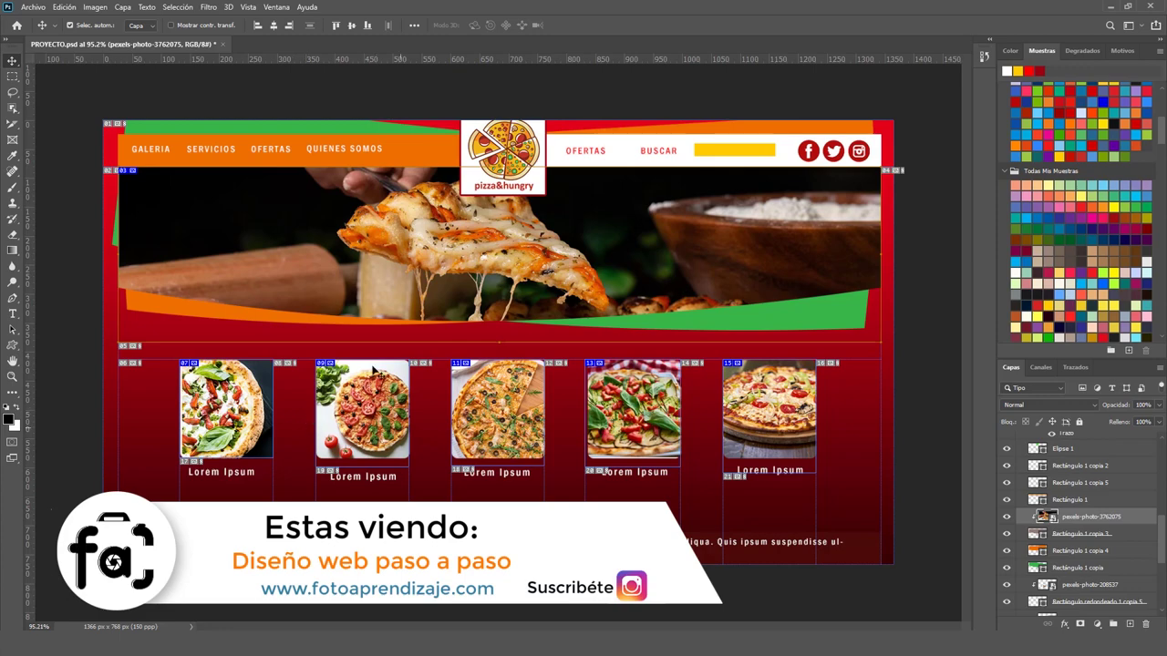
pyautogui.click(12, 375)
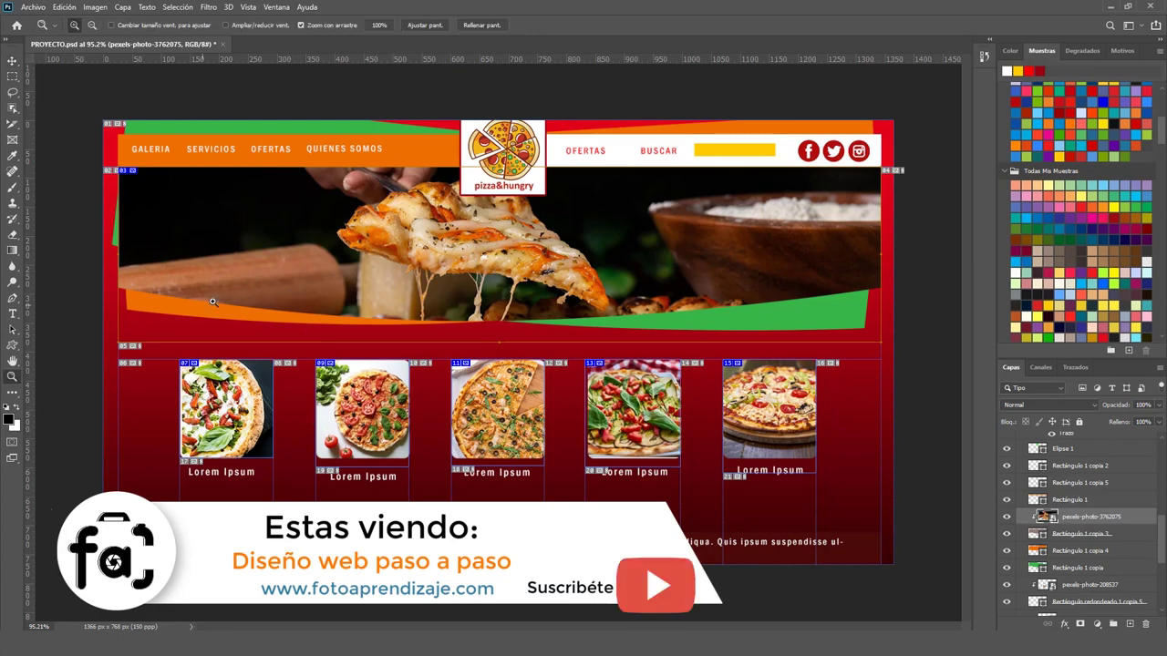
pyautogui.click(483, 305)
pyautogui.click(670, 330)
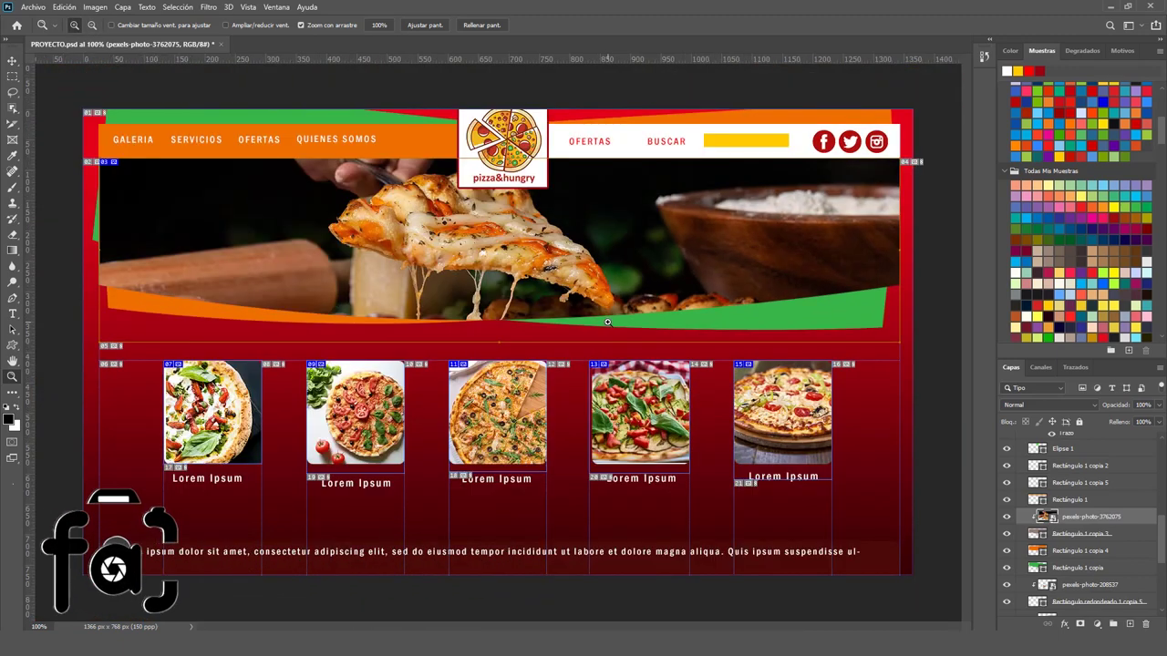
pyautogui.keyDown('alt'); pyautogui.click(607, 322); pyautogui.keyUp('alt')
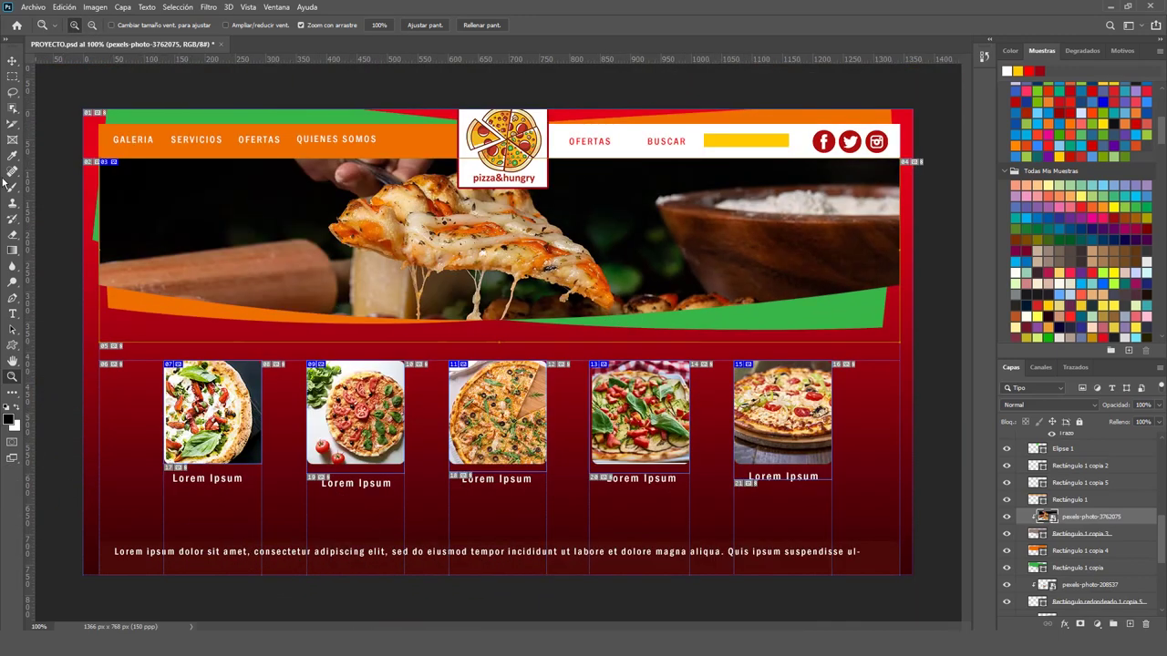
# Step: Draw a 24 × 748 px slice down the page's left edge with the Slice tool
pyautogui.click(12, 124)
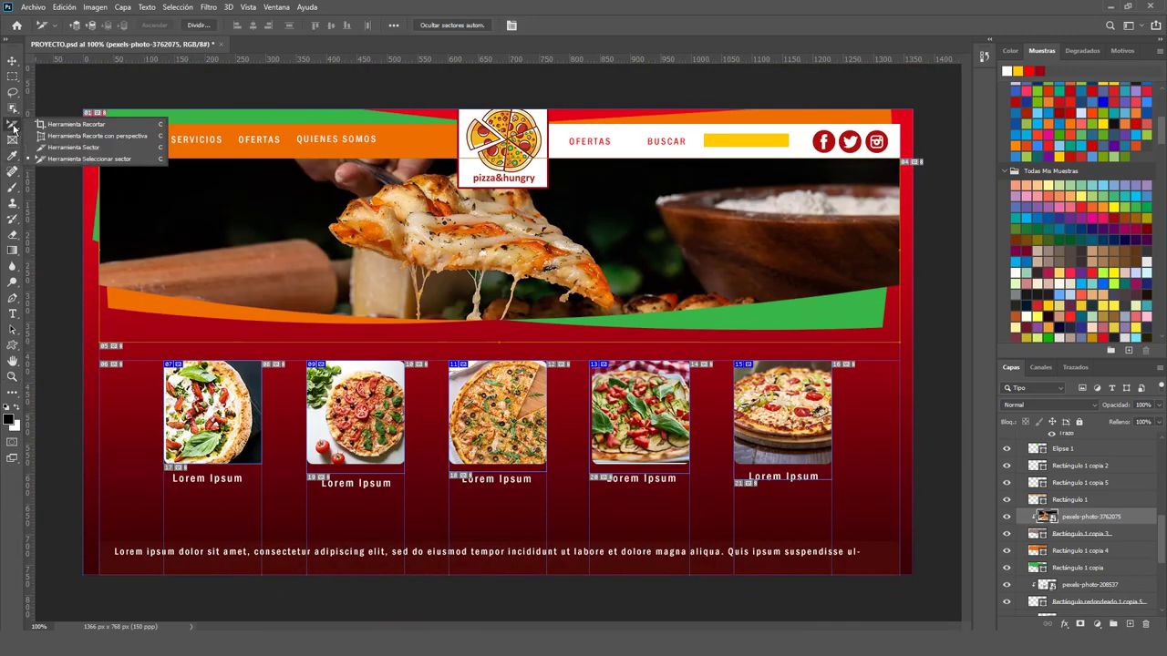
pyautogui.click(60, 150)
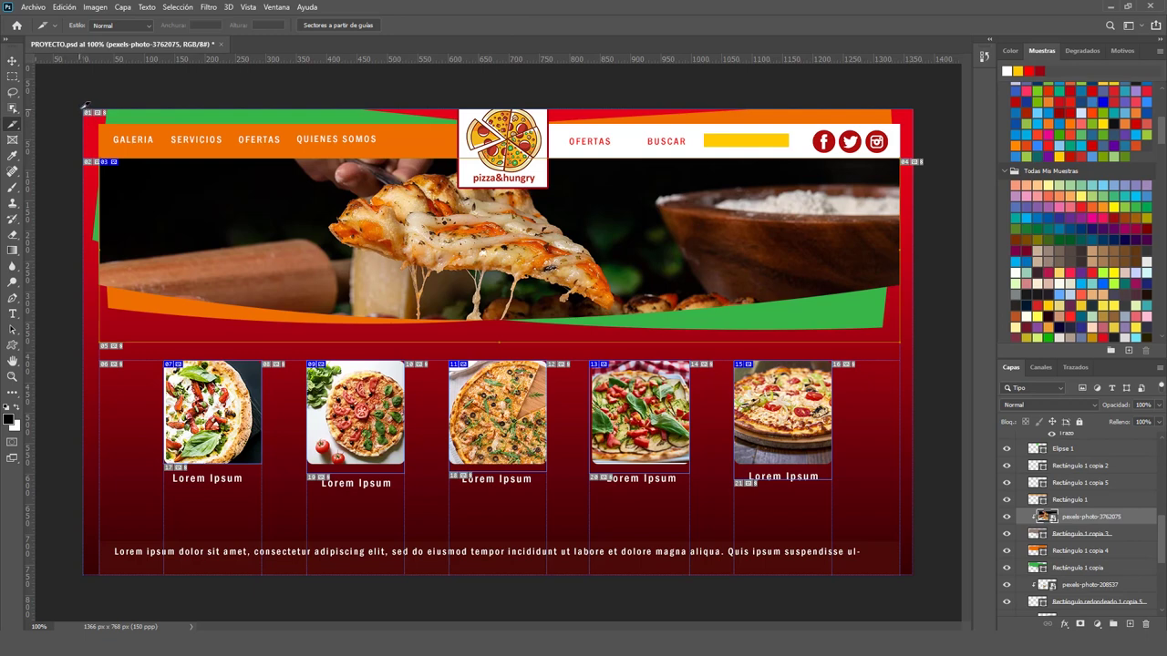
pyautogui.moveTo(84, 110); pyautogui.dragTo(101, 573)
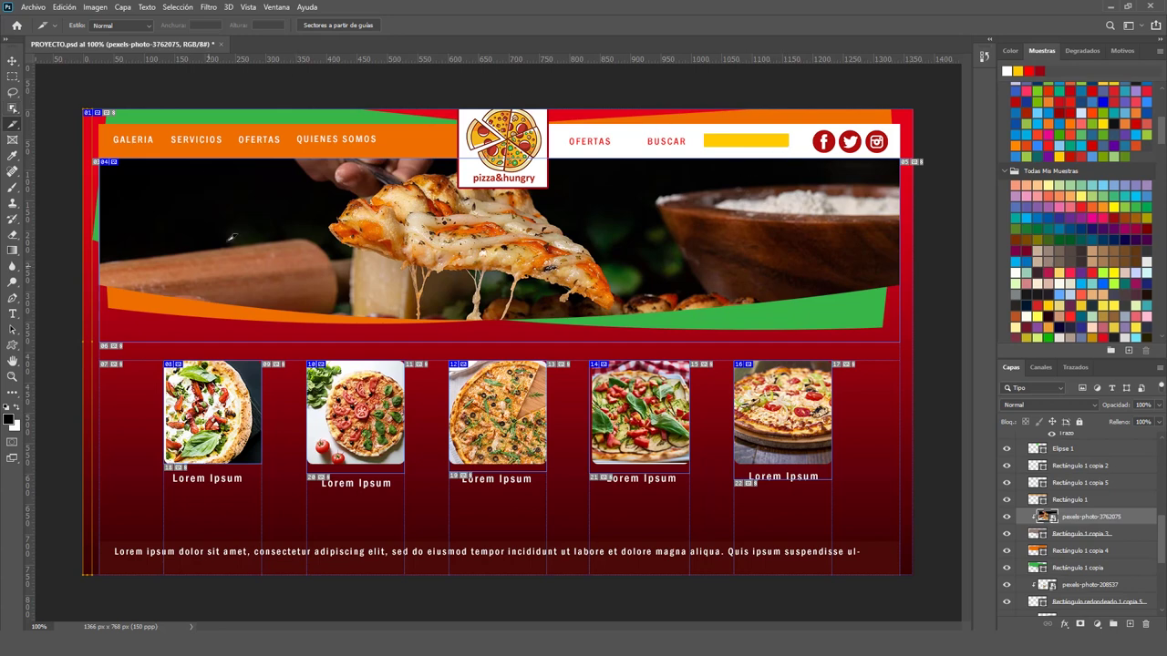
pyautogui.click(12, 61)
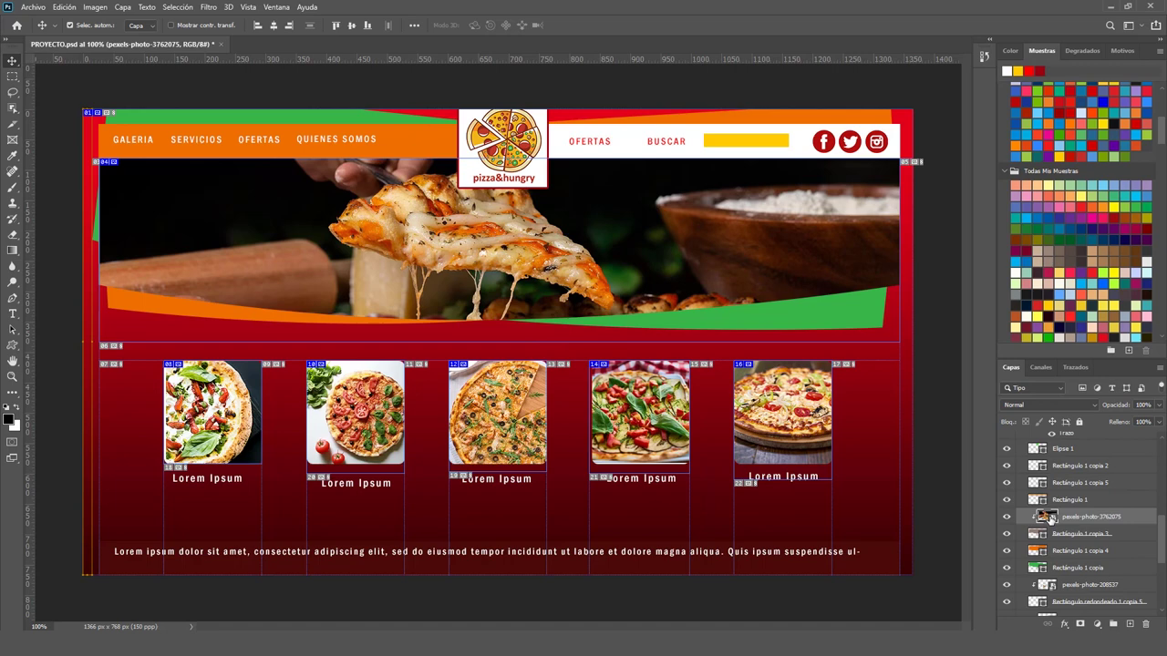
# Step: Merge pexels-photo-3762075 through Rectángulo 1 copia into one layer and show only it
pyautogui.keyDown('shift'); pyautogui.click(1056, 567); pyautogui.keyUp('shift')
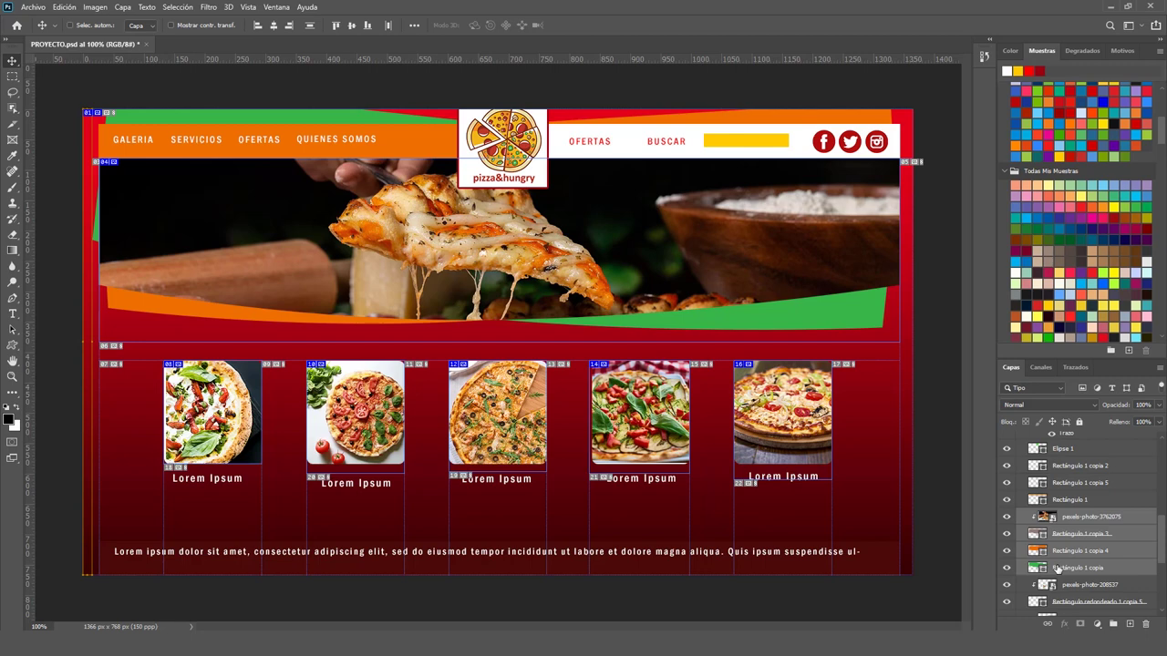
pyautogui.hotkey('ctrl', 'e')
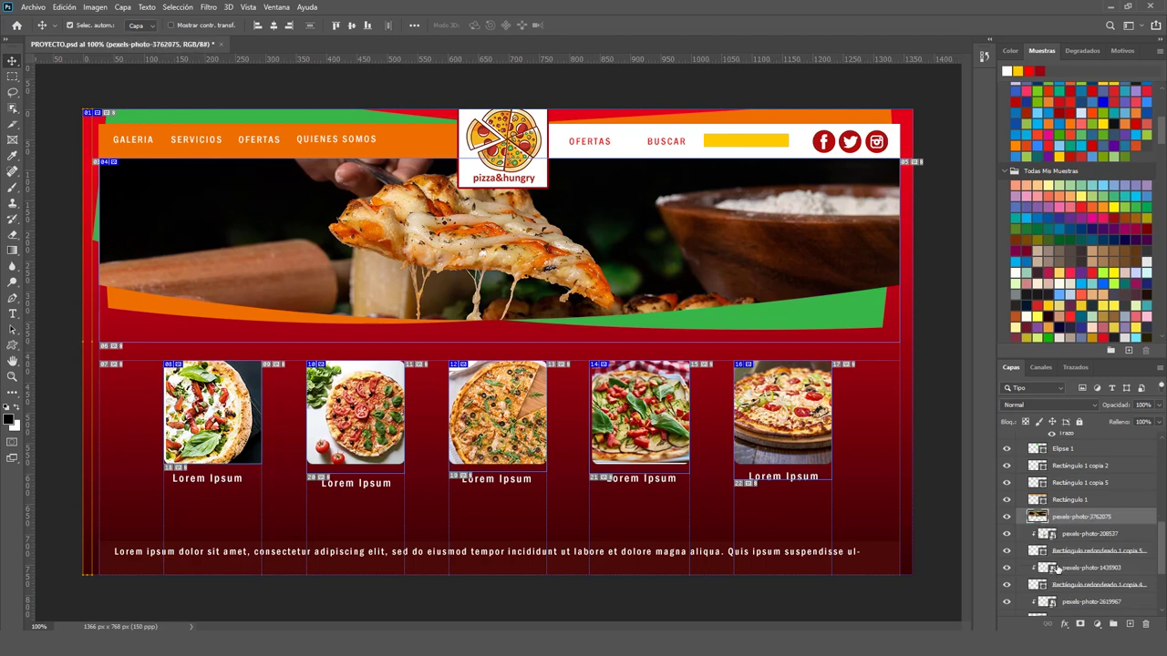
pyautogui.press('ctrl')
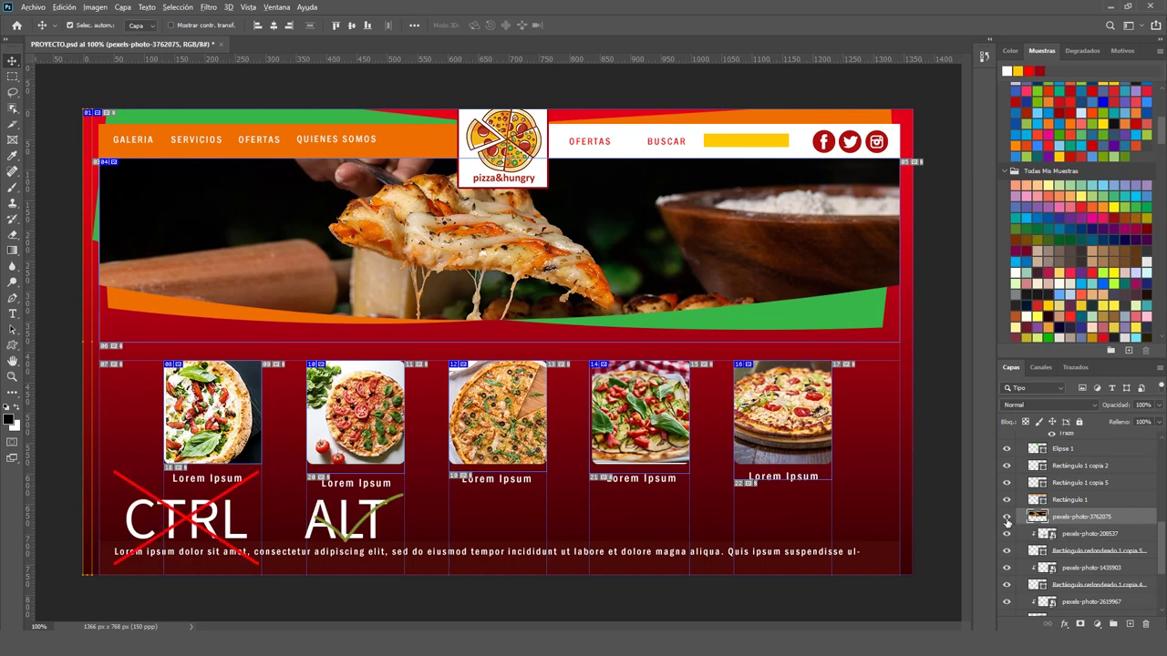
pyautogui.keyDown('alt'); pyautogui.click(1006, 518); pyautogui.keyUp('alt')
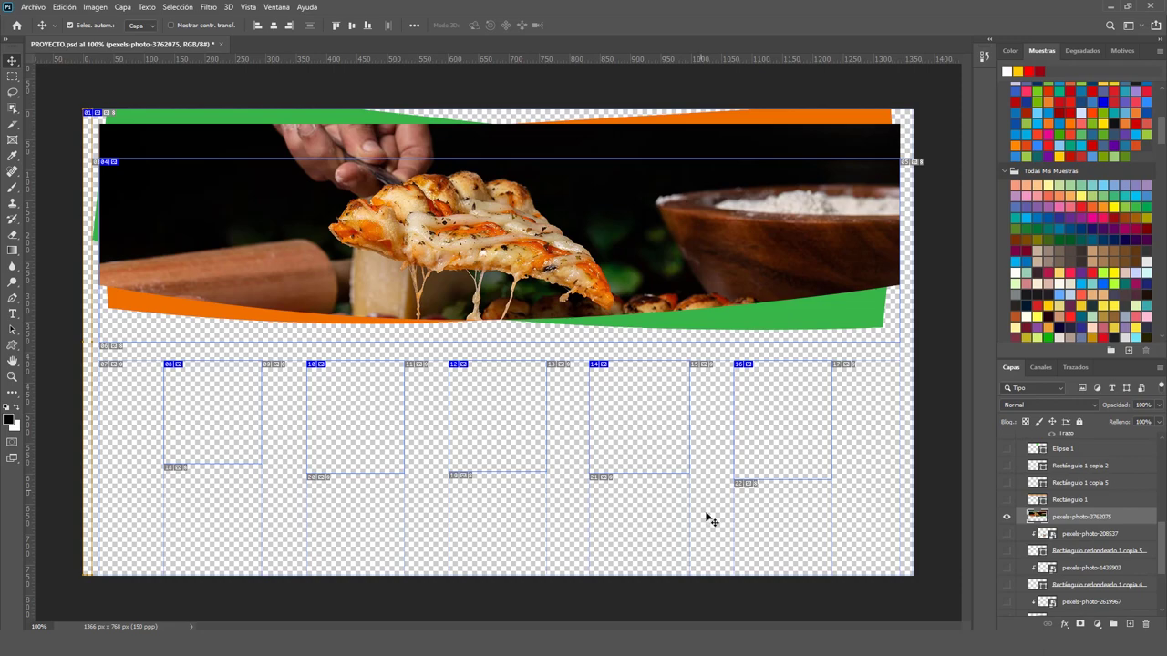
pyautogui.click(33, 7)
pyautogui.moveTo(145, 267)
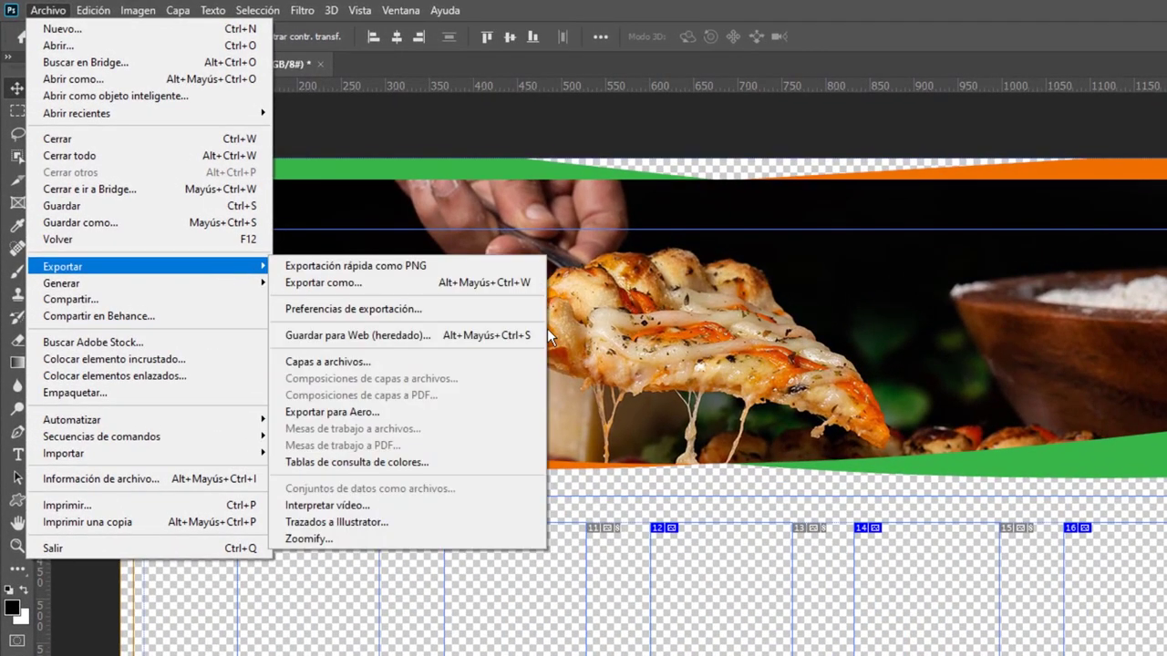
# Step: Open Save for Web at 66.7% zoom with PNG-24 output in the 2-Up view
pyautogui.click(419, 336)
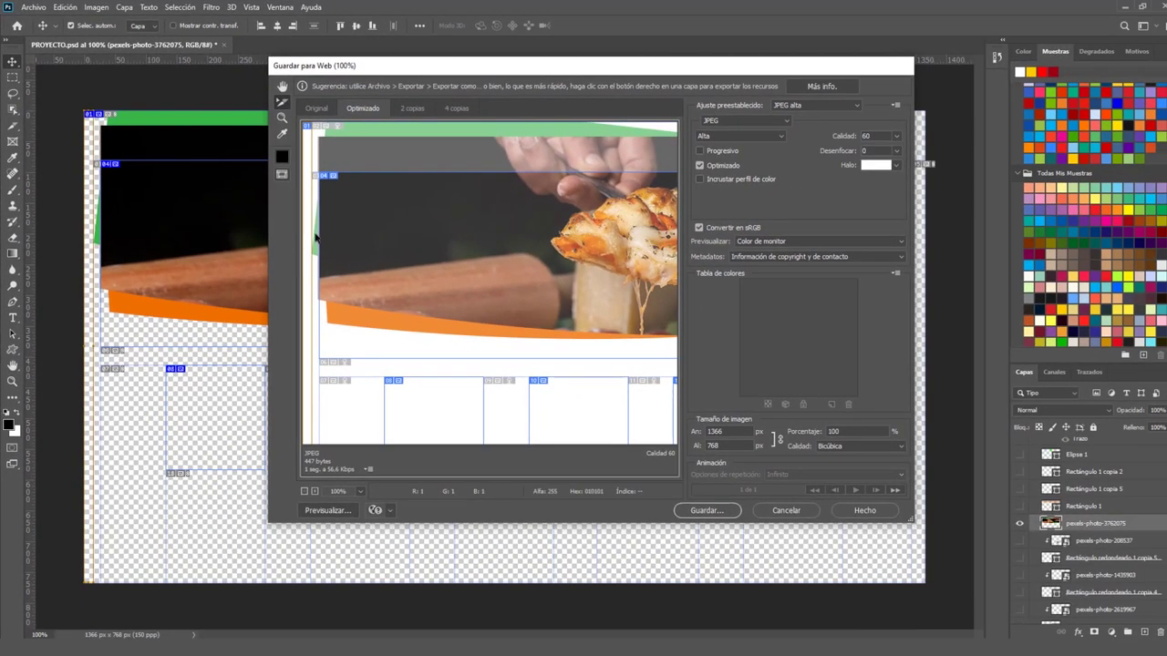
pyautogui.click(304, 492)
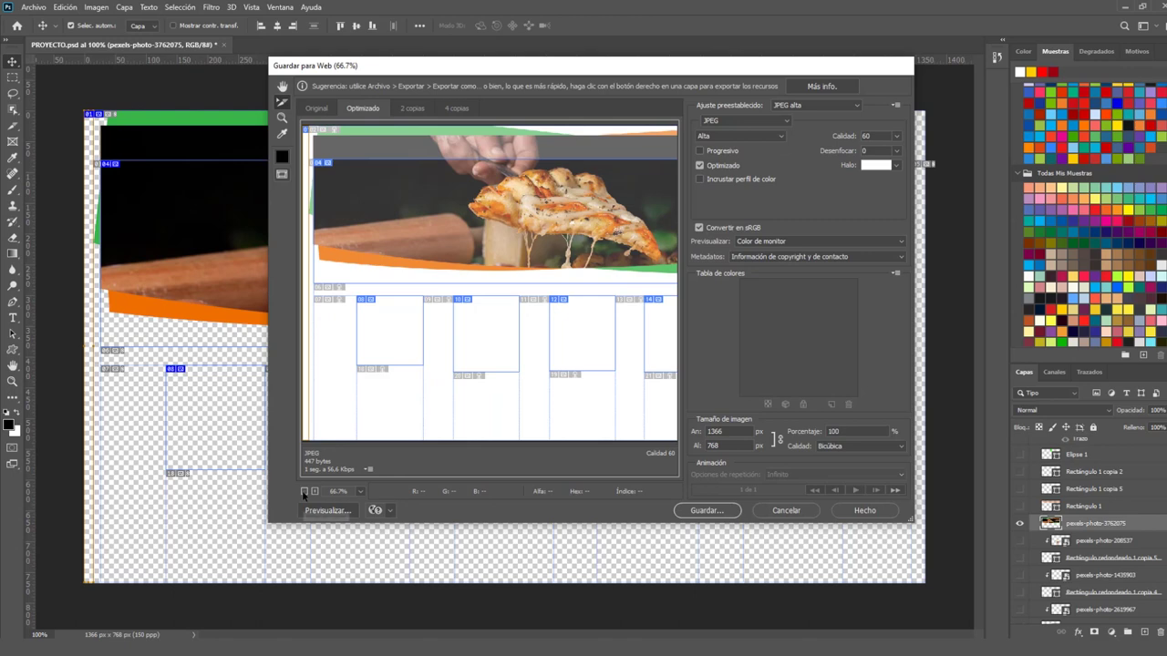
pyautogui.moveTo(519, 270)
pyautogui.mouseDown()
pyautogui.moveTo(468, 338)
pyautogui.moveTo(457, 333)
pyautogui.mouseUp()
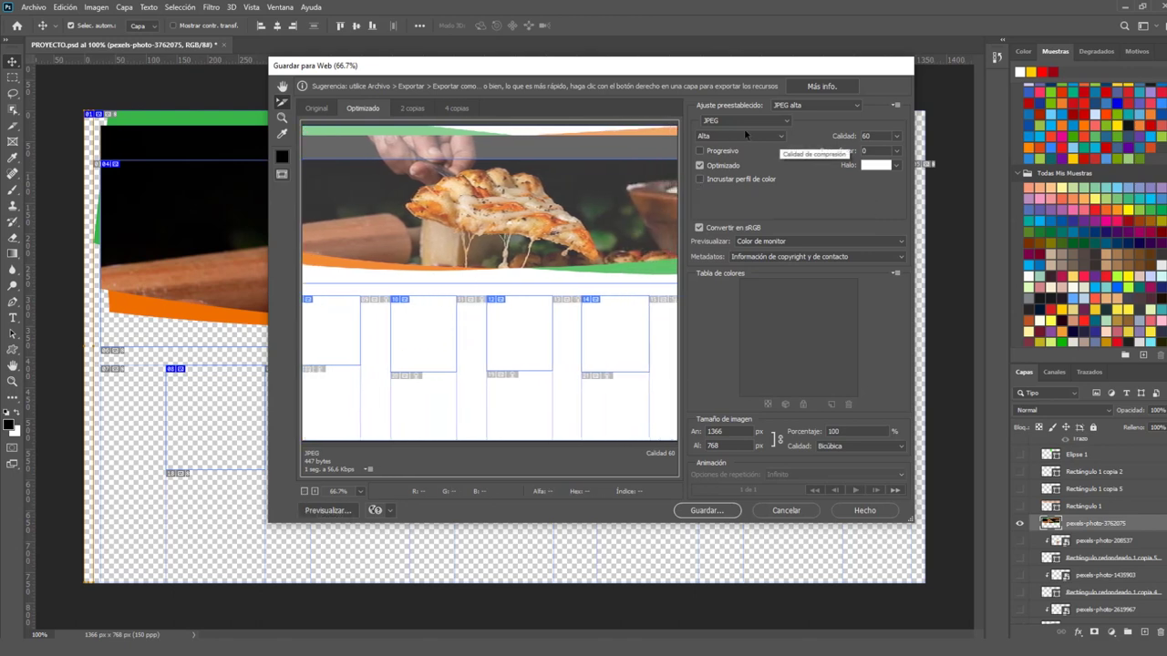
pyautogui.click(787, 119)
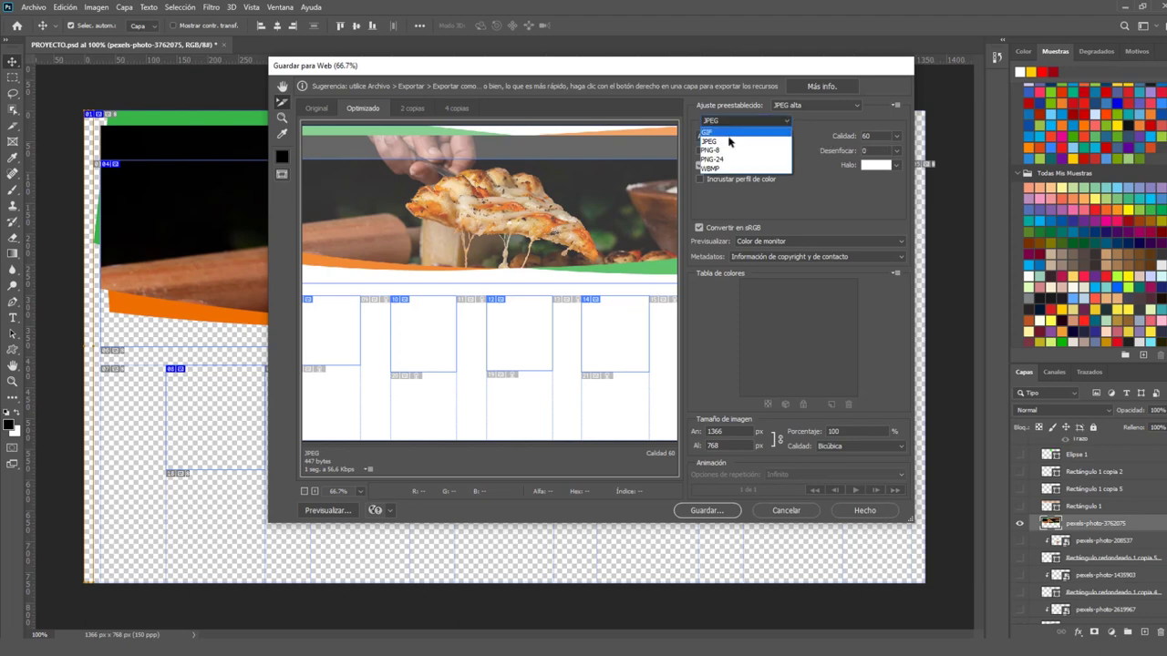
pyautogui.click(720, 161)
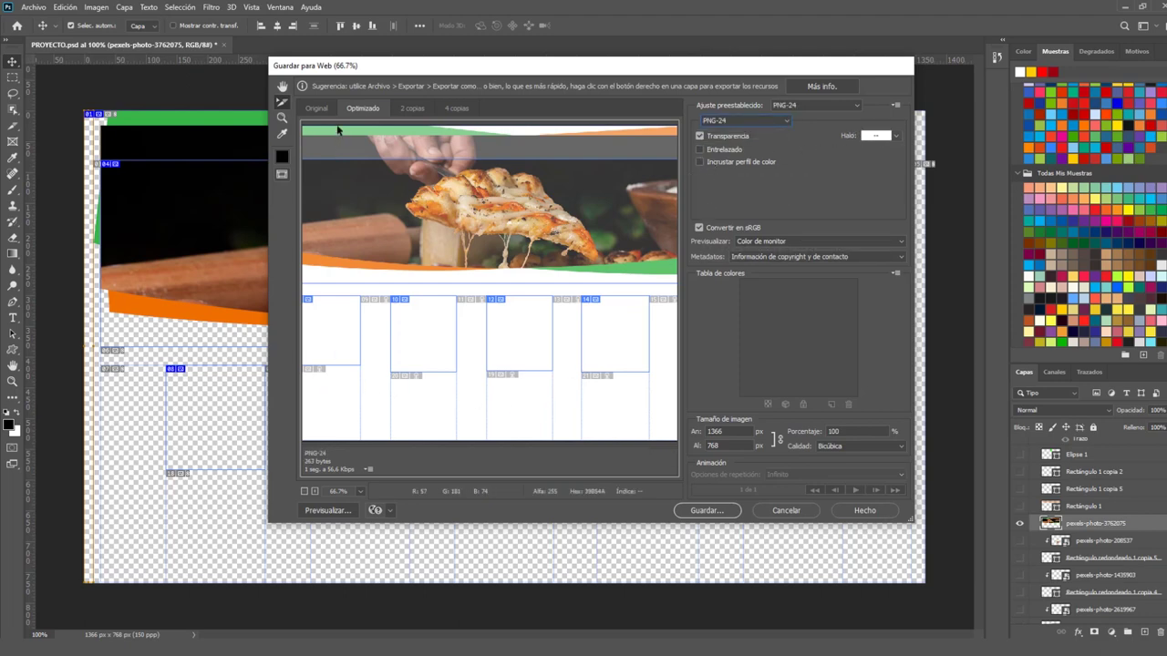
pyautogui.click(406, 108)
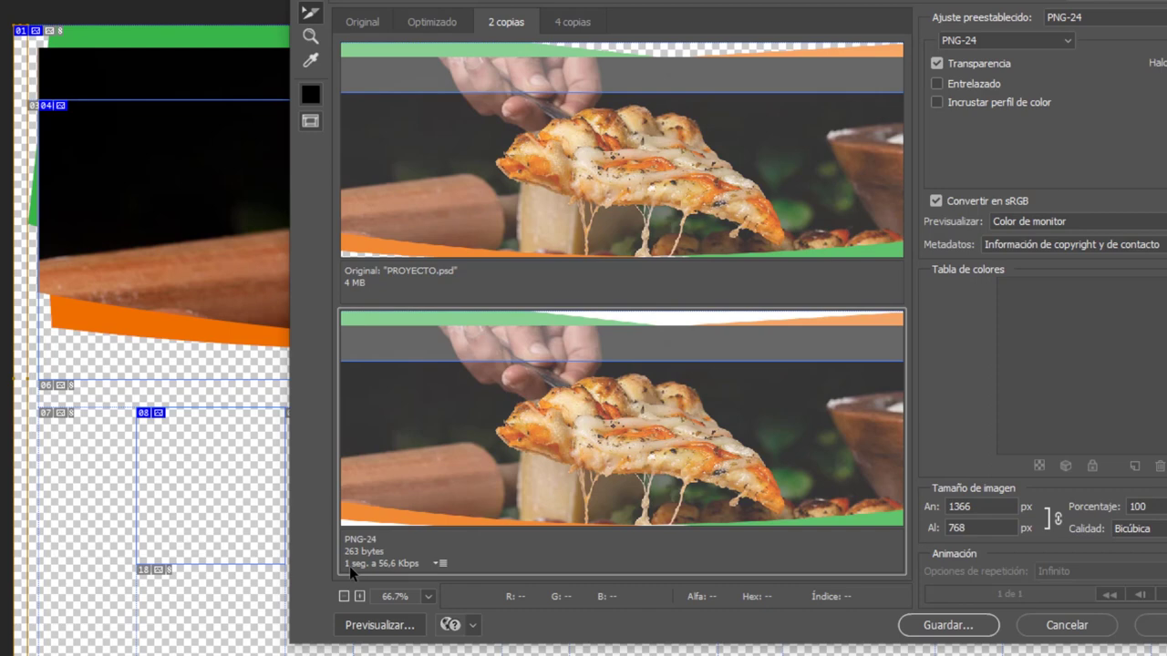
# Step: Compare download estimates at 512 Kbps, 1 Mbps, 9600 bps and 1,5 Mbps
pyautogui.click(438, 563)
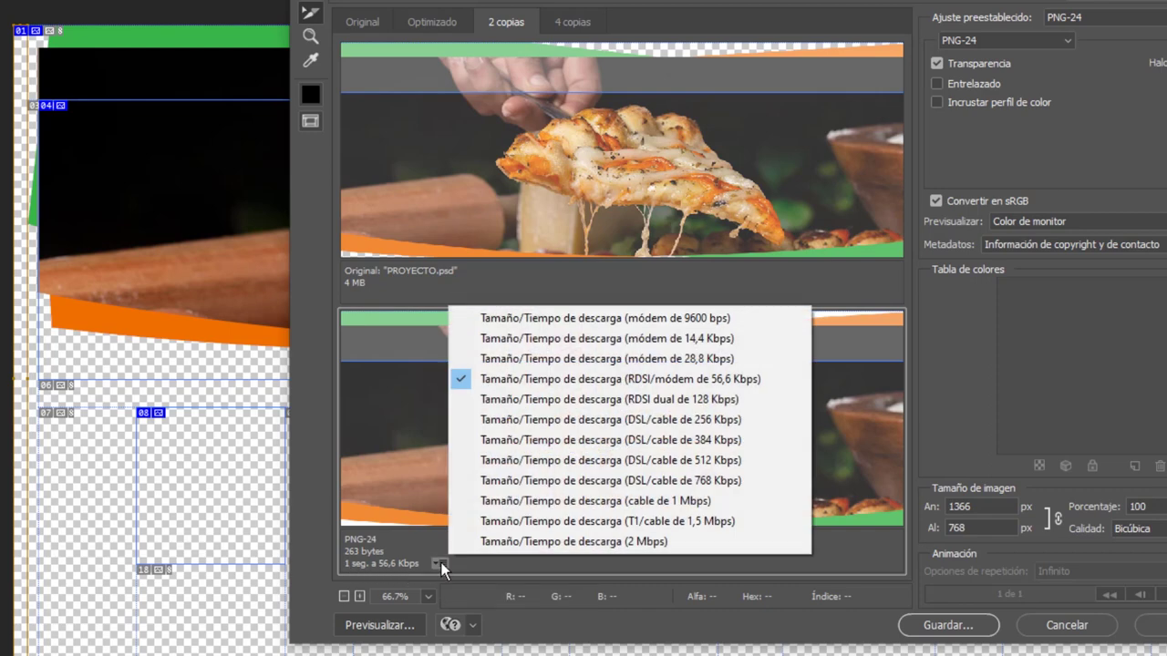
pyautogui.click(560, 465)
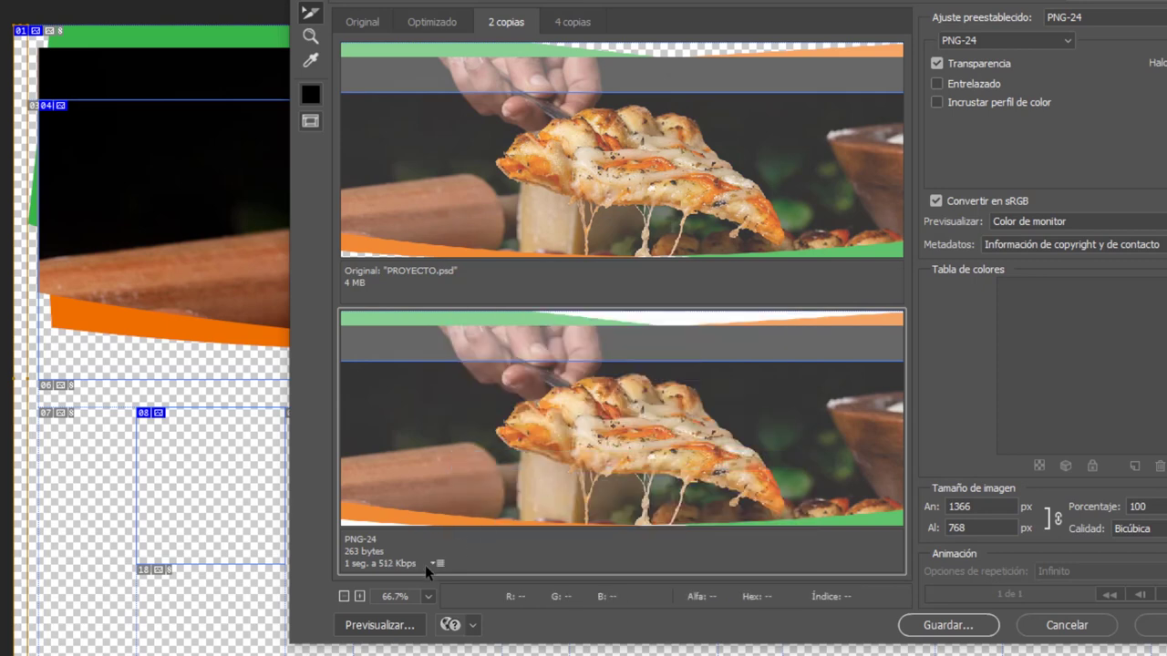
pyautogui.click(434, 564)
pyautogui.click(560, 509)
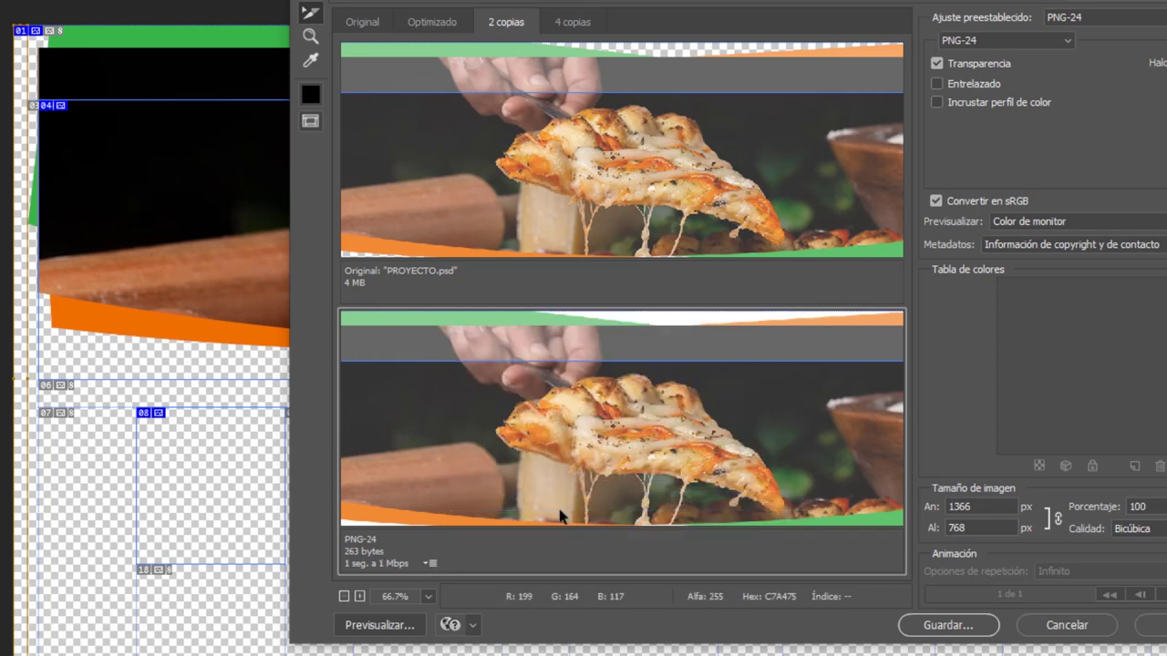
pyautogui.click(425, 563)
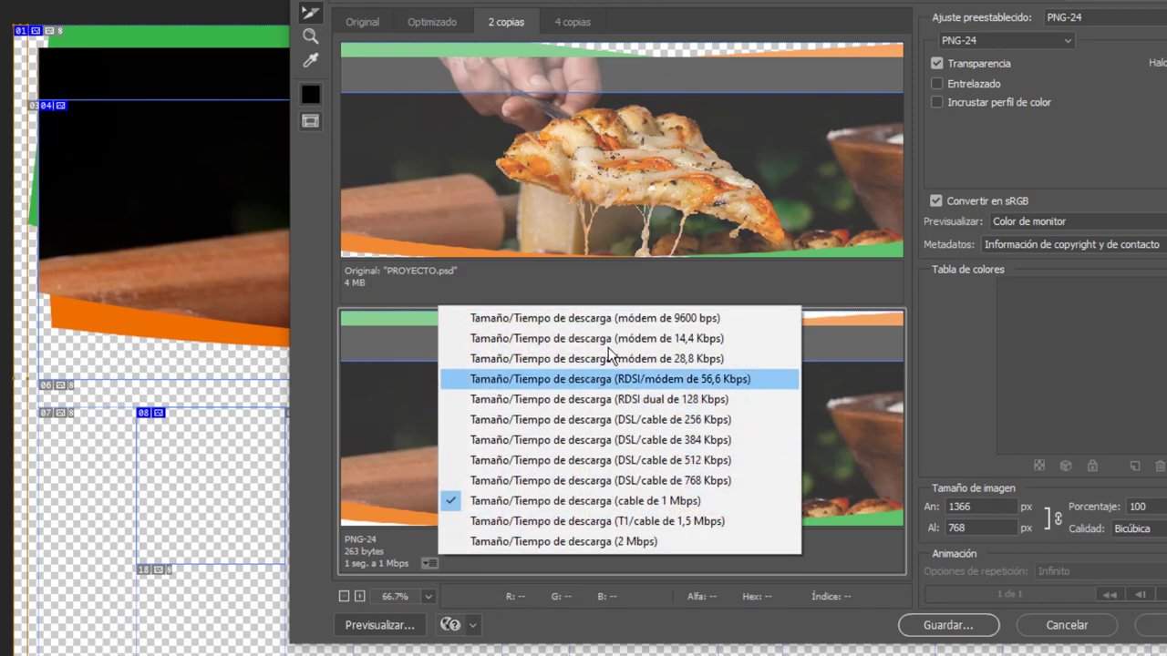
pyautogui.click(612, 320)
pyautogui.click(450, 563)
pyautogui.click(548, 520)
# Step: Try 2 Mbps and 384 Kbps, settle on 128 Kbps, and open the save window
pyautogui.click(439, 563)
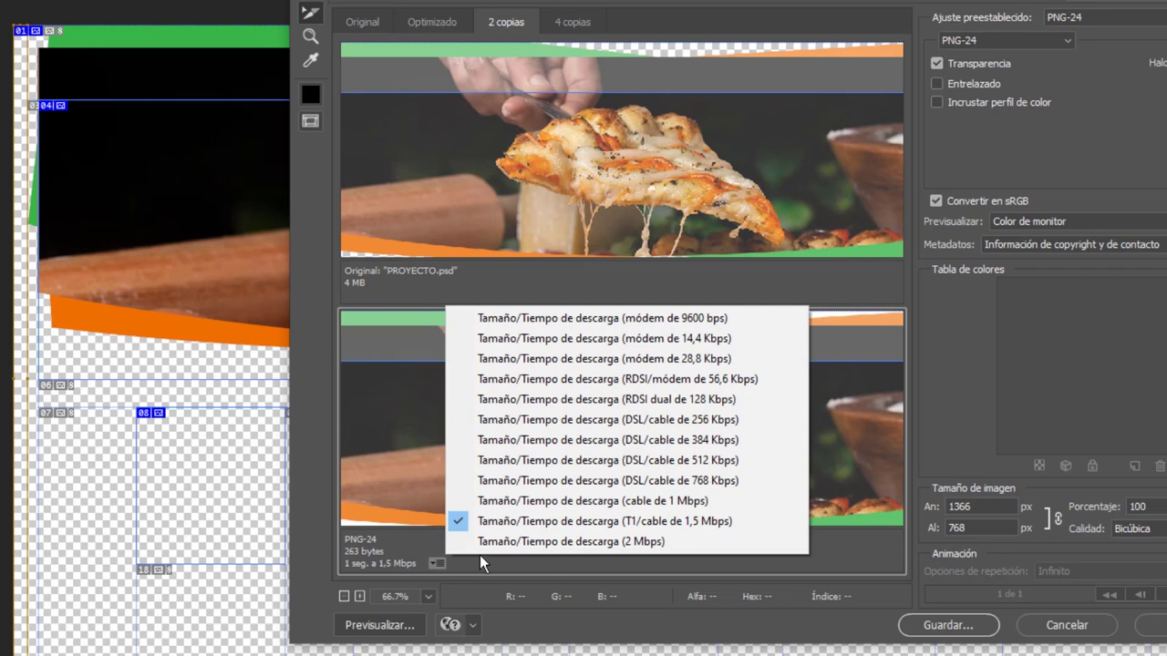
pyautogui.click(510, 539)
pyautogui.click(433, 565)
pyautogui.click(555, 441)
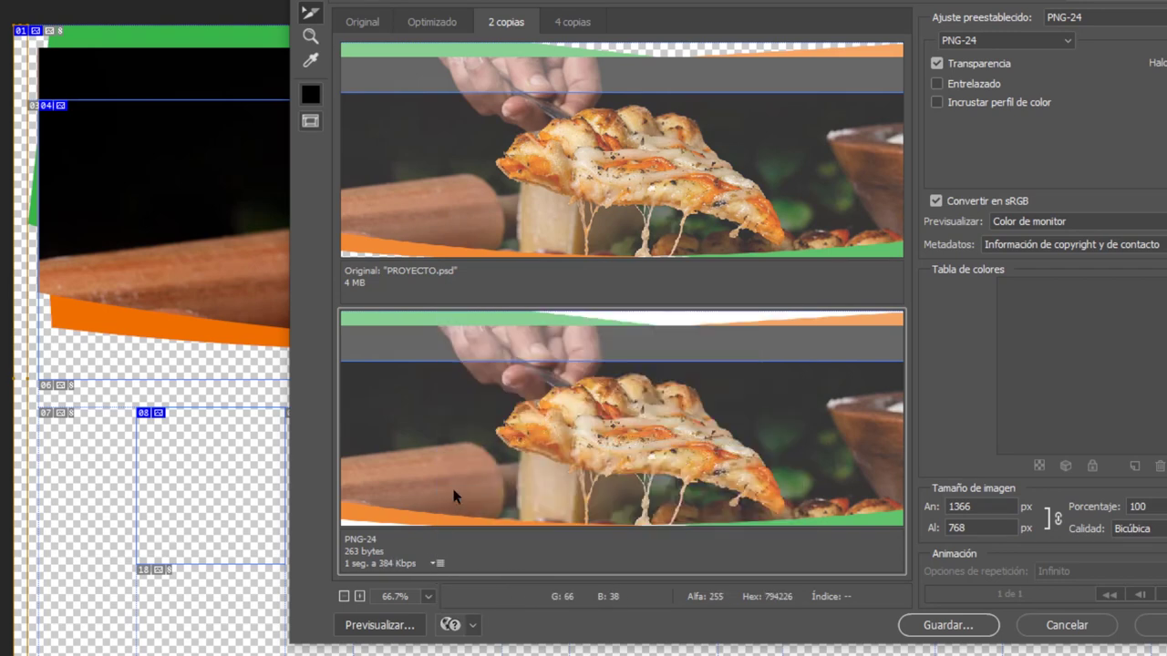
pyautogui.click(431, 565)
pyautogui.click(530, 399)
pyautogui.click(937, 627)
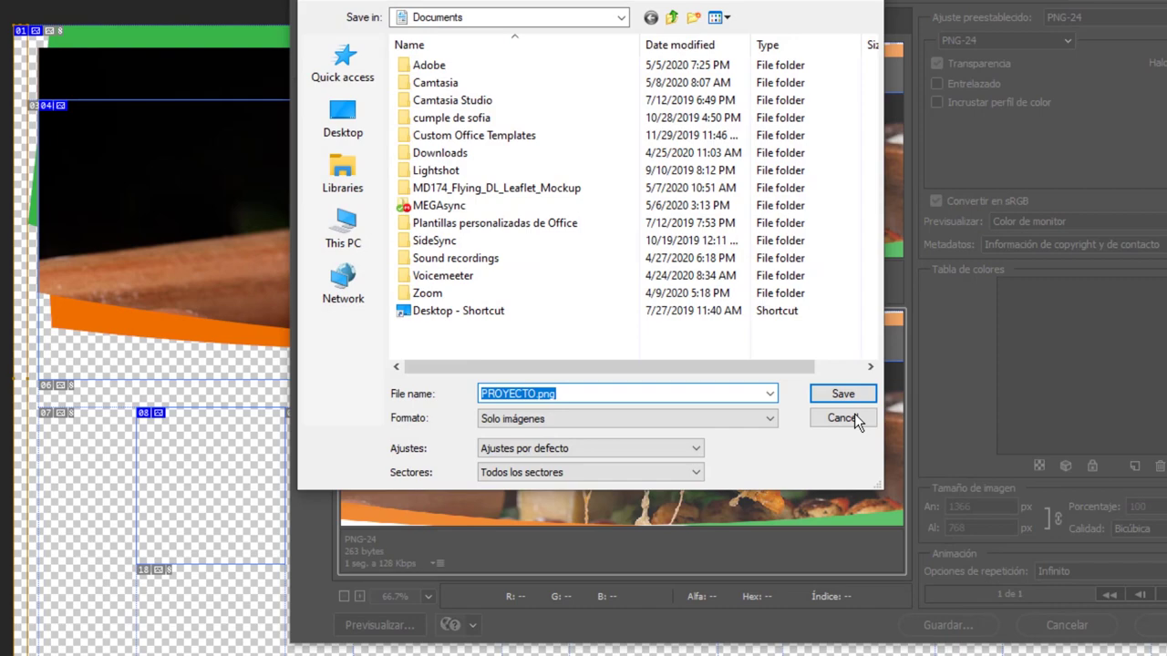
# Step: Cancel the save, reopen Save for Web, zoom the 2-Up previews, and preview in browser
pyautogui.click(854, 412)
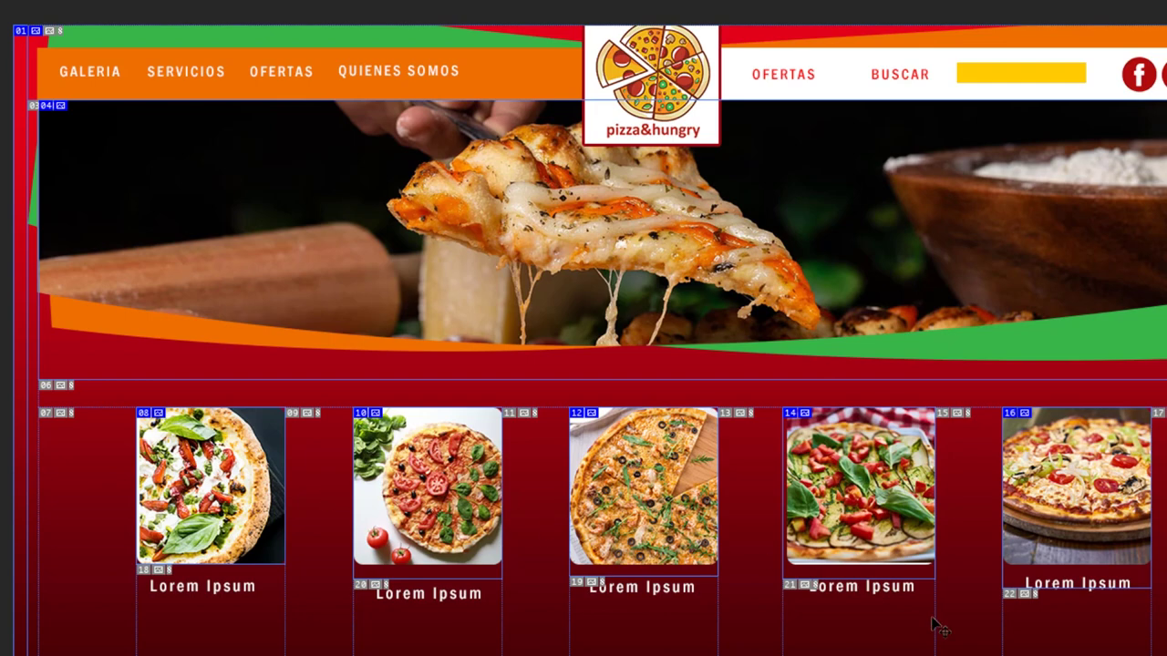
pyautogui.click(18, 4)
pyautogui.moveTo(100, 183)
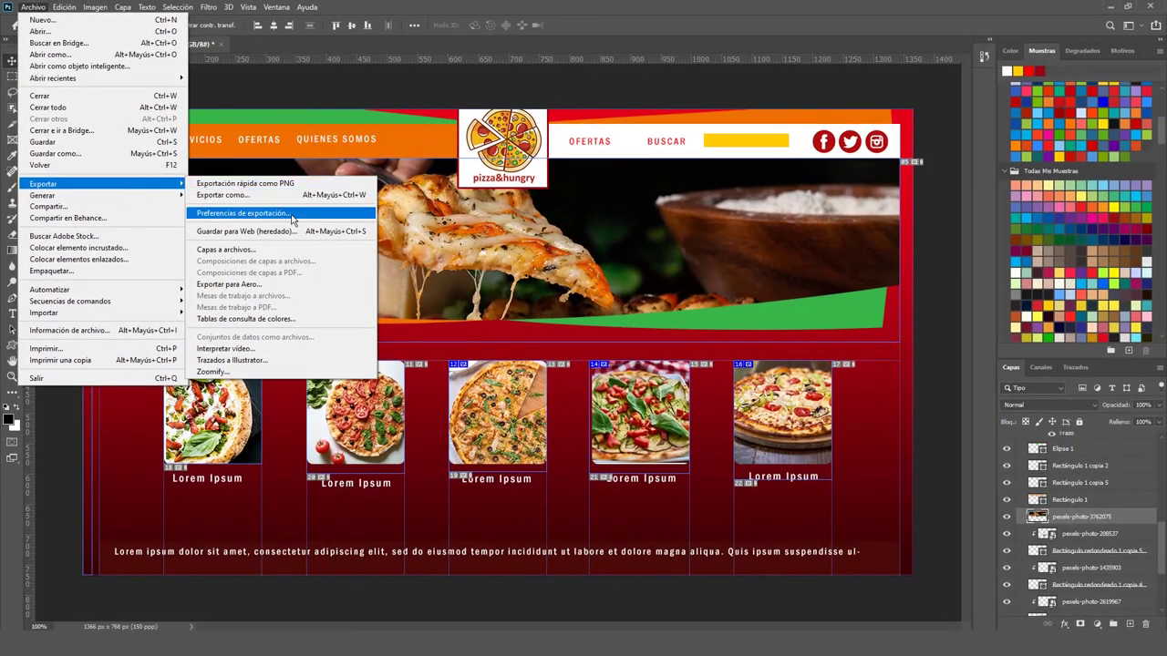
pyautogui.click(279, 233)
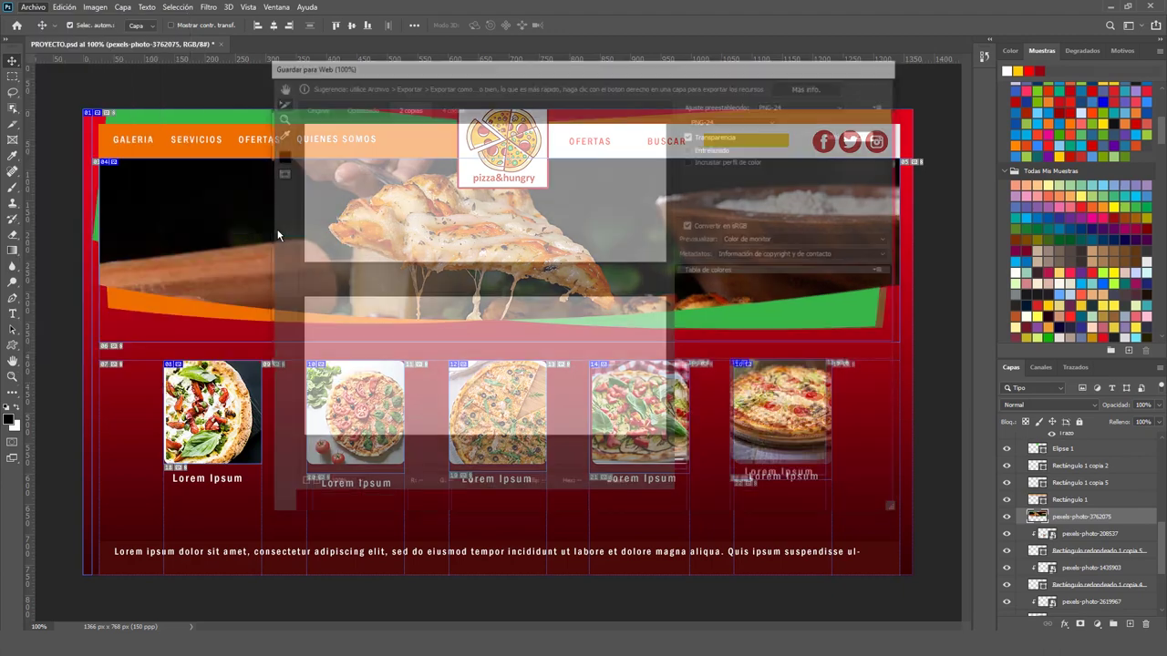
pyautogui.scroll(-4, 394, 355)
pyautogui.scroll(-5, 379, 383)
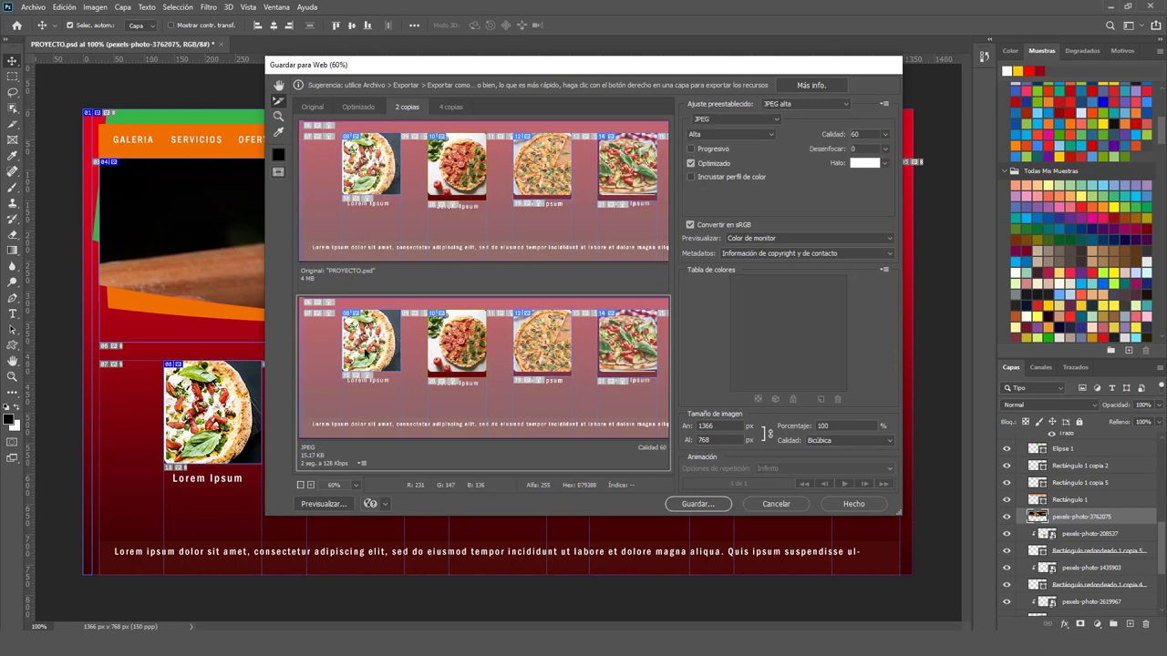
pyautogui.scroll(5, 473, 351)
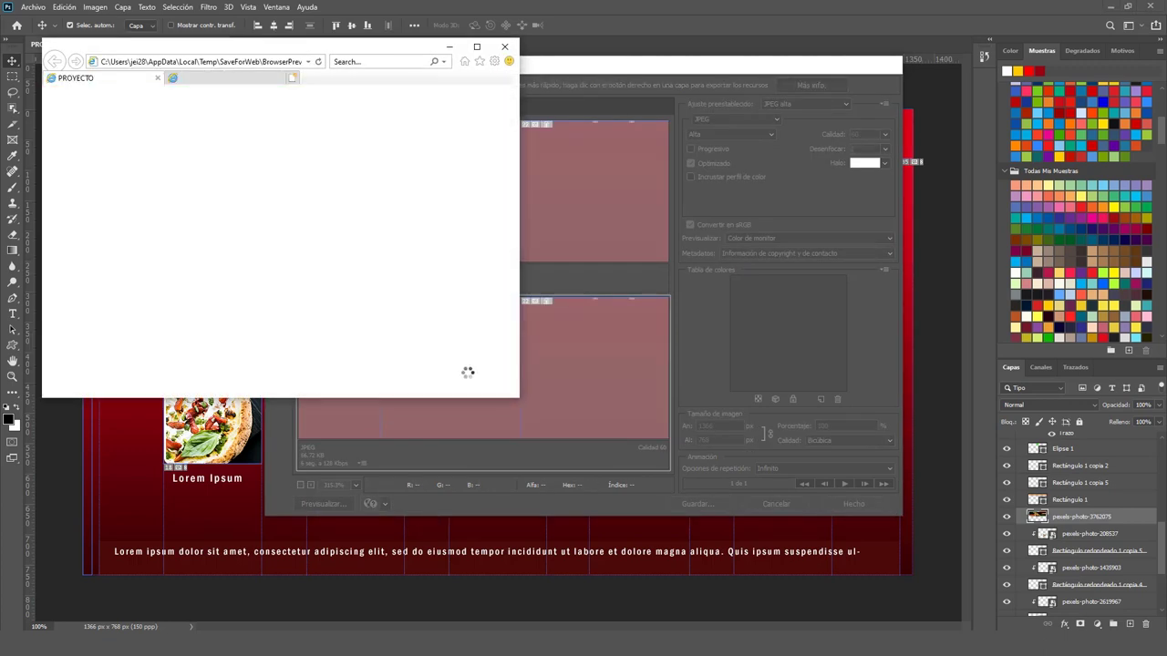
pyautogui.click(476, 46)
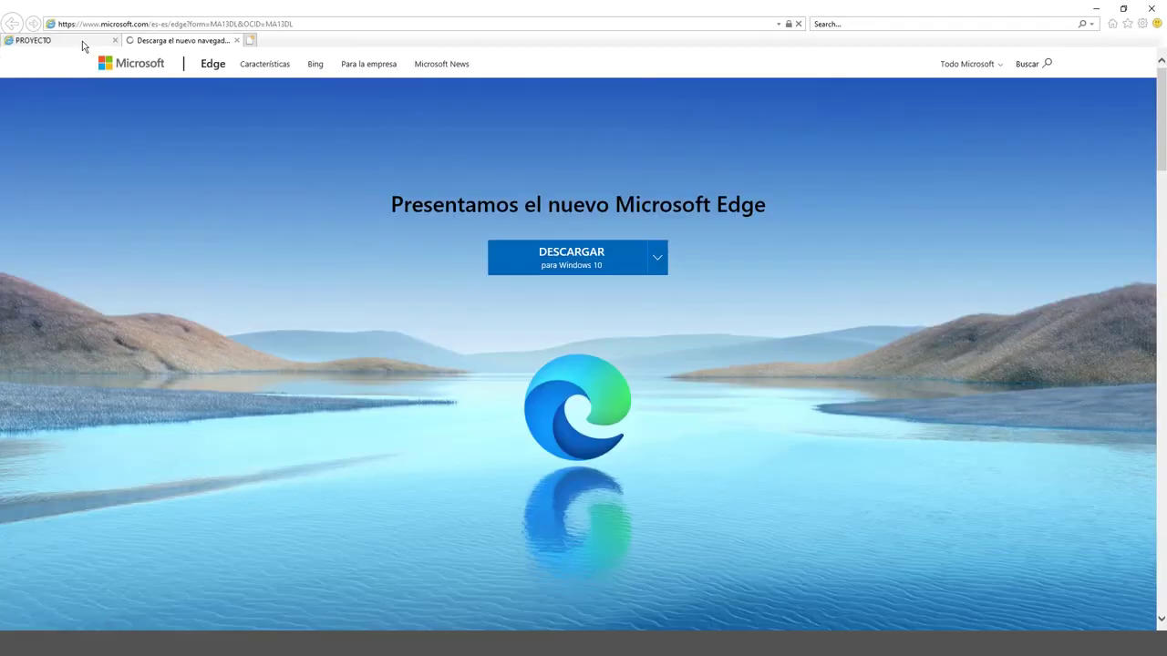
# Step: Review the PROYECTO page and its HTML, test the banner link, then close Internet Explorer
pyautogui.click(82, 43)
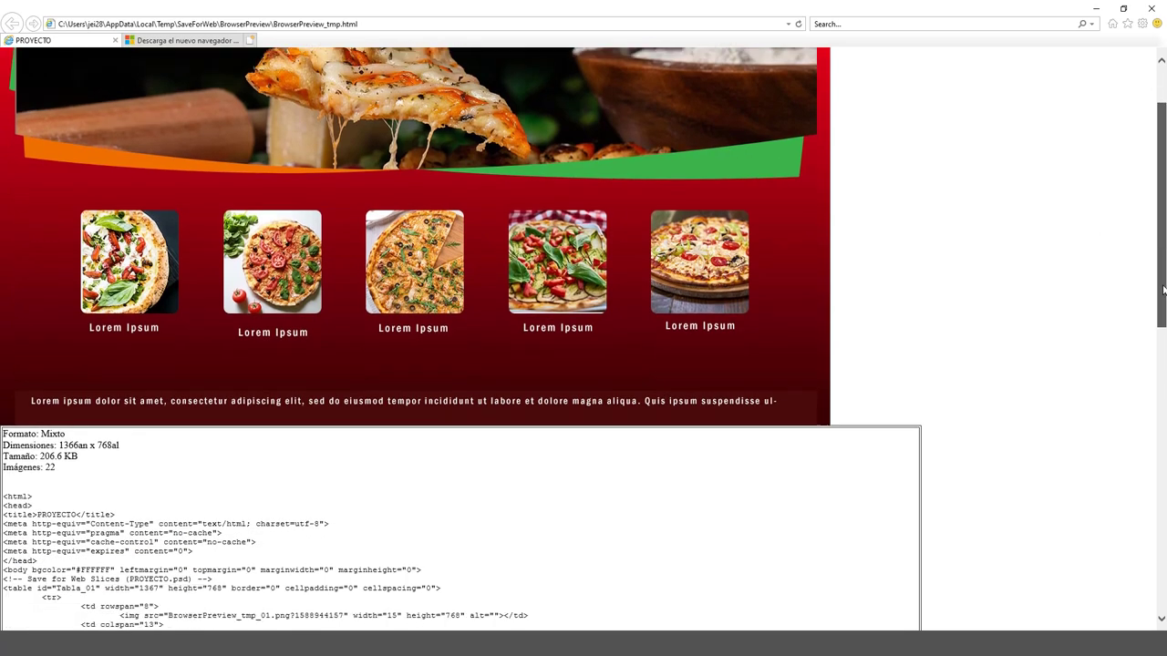
pyautogui.moveTo(1162, 246); pyautogui.dragTo(1164, 341)
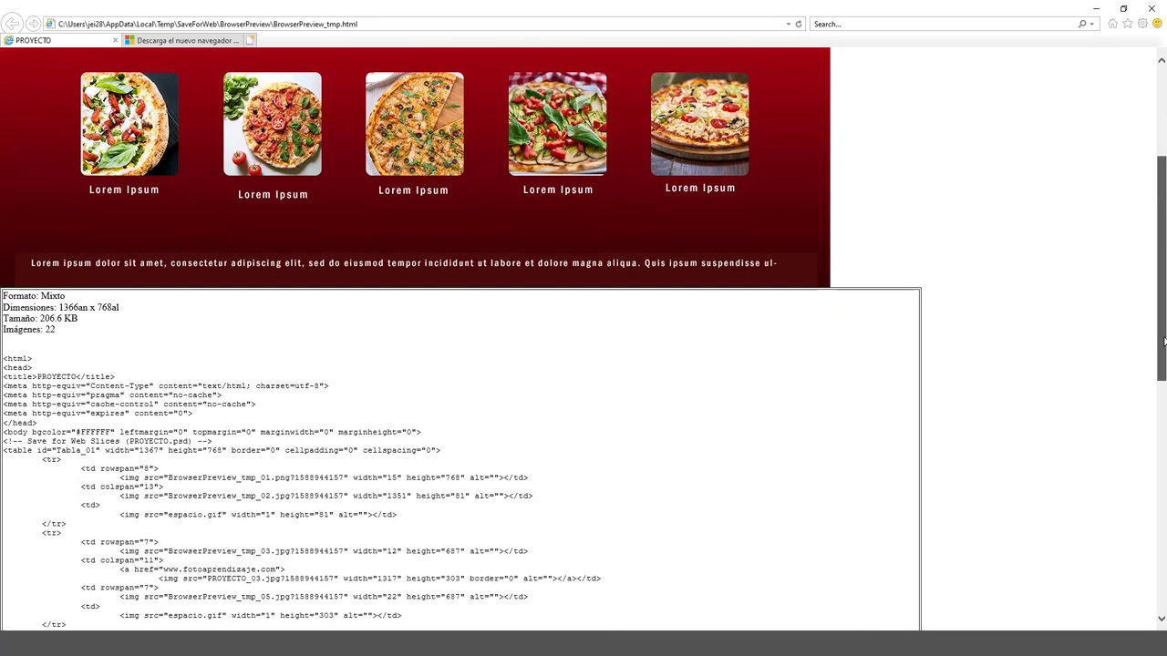
pyautogui.scroll(-1, 1164, 341)
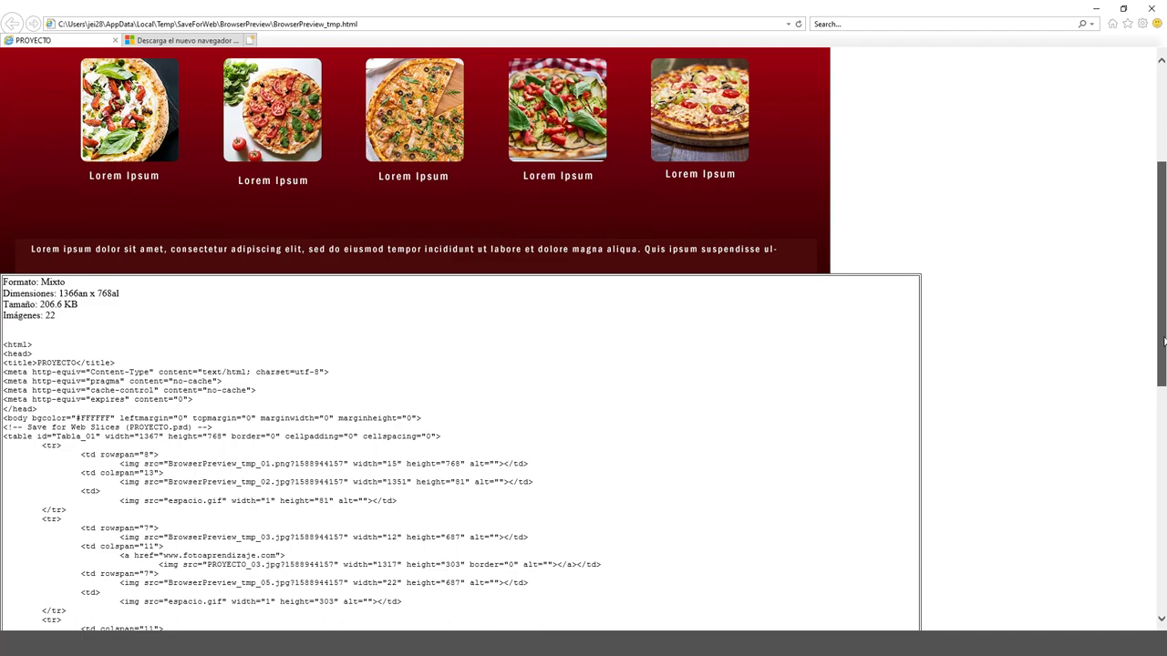
pyautogui.moveTo(1164, 341); pyautogui.dragTo(1139, 481)
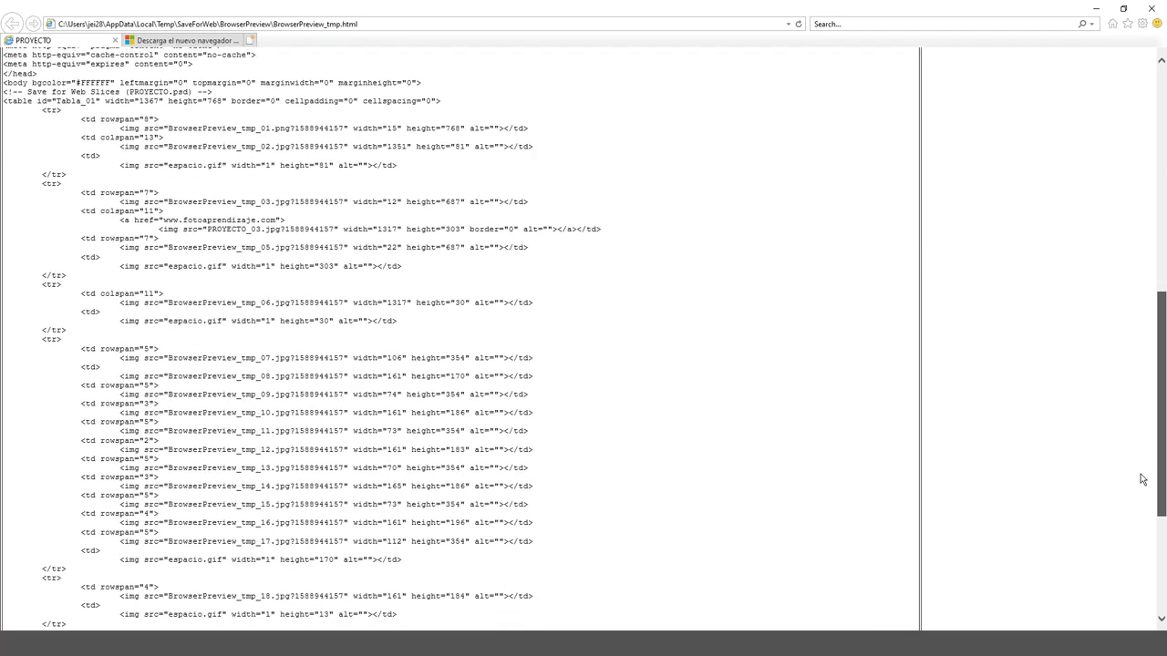
pyautogui.scroll(-2, 1135, 497)
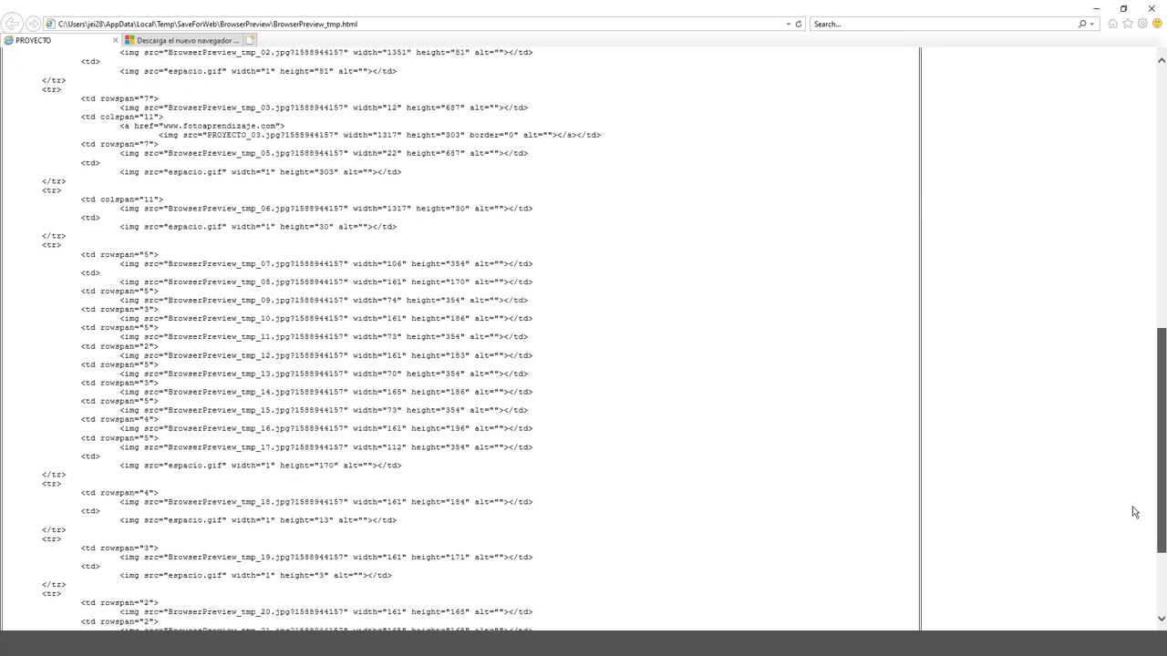
pyautogui.scroll(-1, 1130, 529)
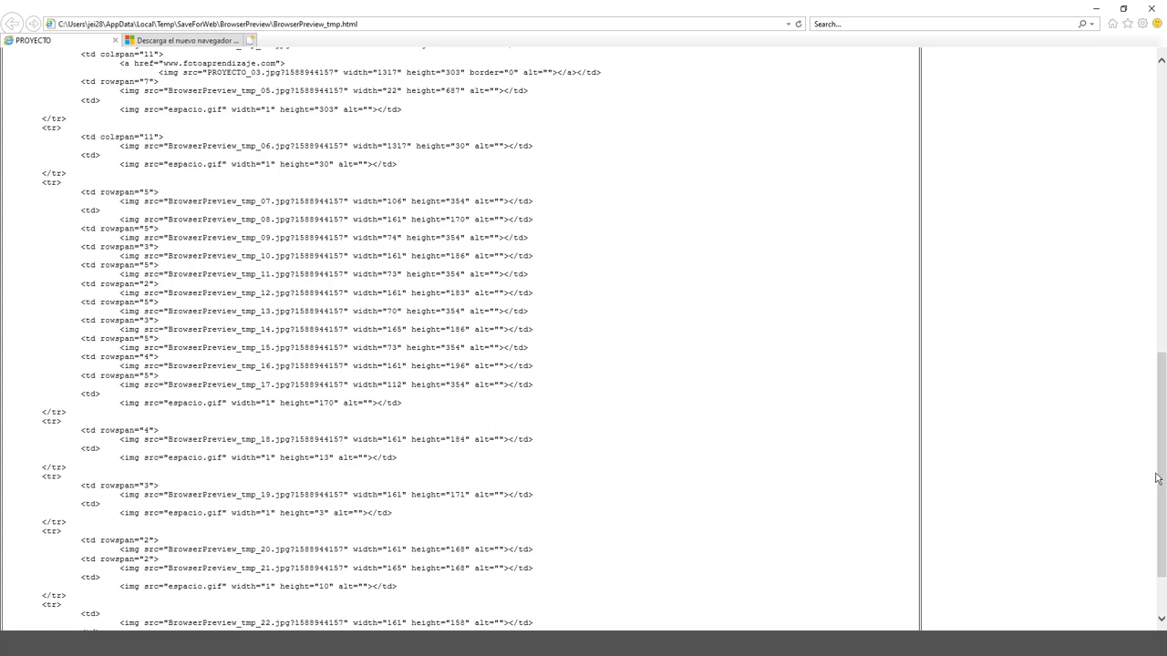
pyautogui.moveTo(1158, 480); pyautogui.dragTo(1139, 140)
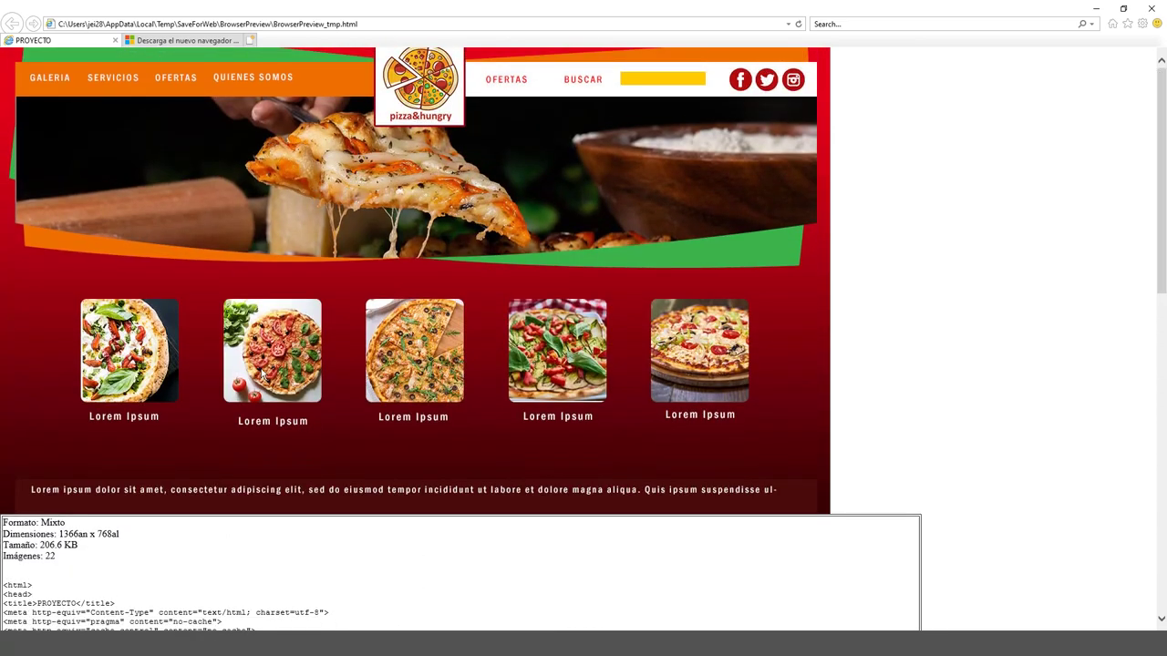
pyautogui.click(320, 213)
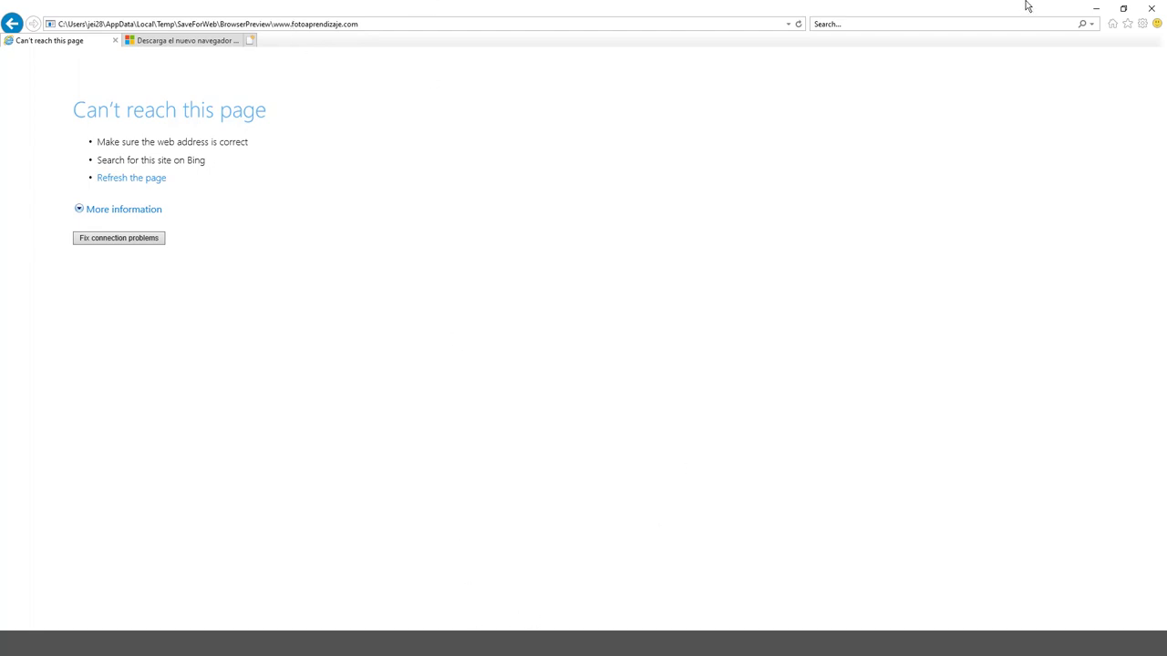
pyautogui.hotkey('alt', 'F4')
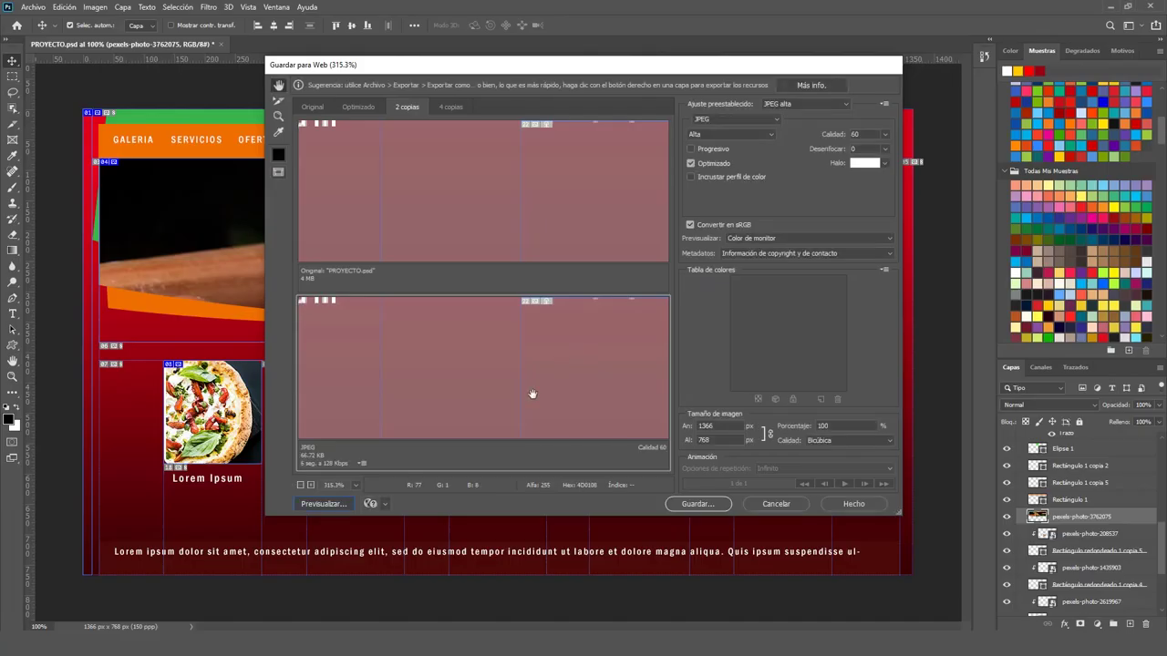
pyautogui.moveTo(482, 374); pyautogui.dragTo(403, 430)
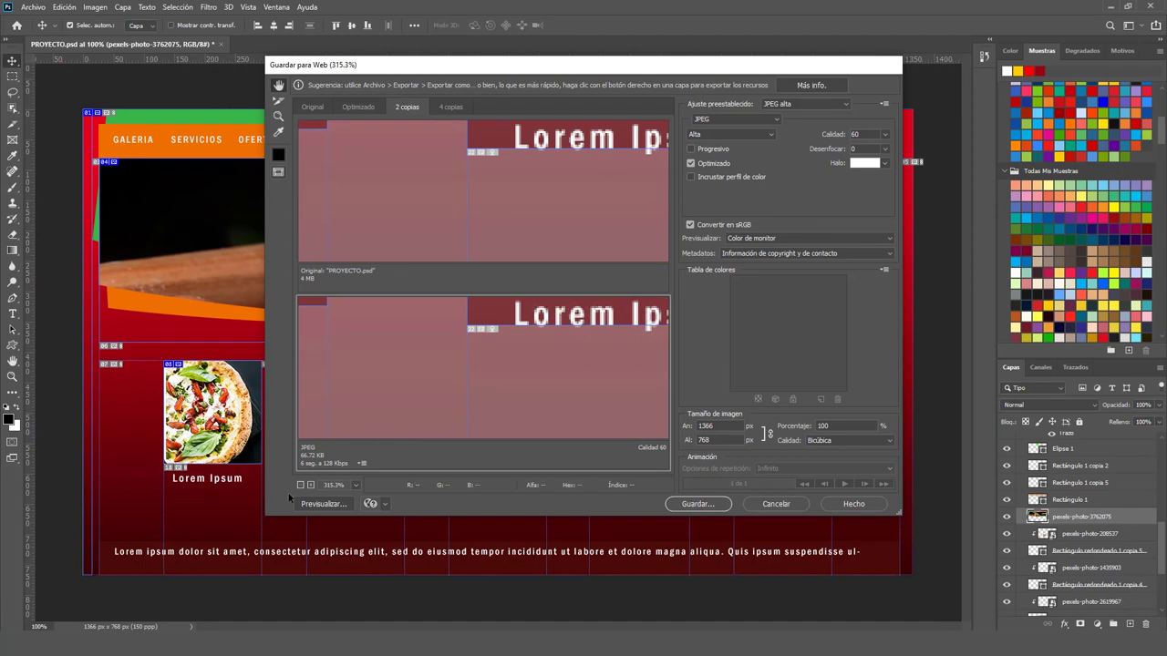
pyautogui.moveTo(536, 192); pyautogui.dragTo(531, 264)
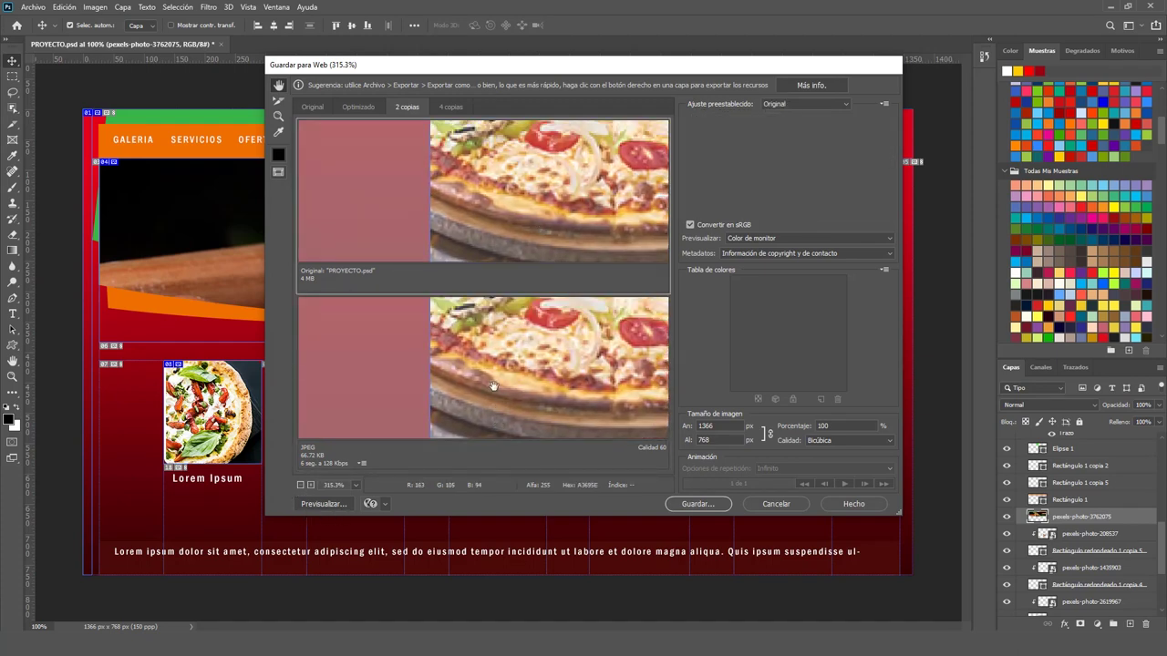
pyautogui.keyDown('alt'); pyautogui.click(421, 375); pyautogui.keyUp('alt')
pyautogui.keyDown('alt'); pyautogui.click(421, 375); pyautogui.keyUp('alt')
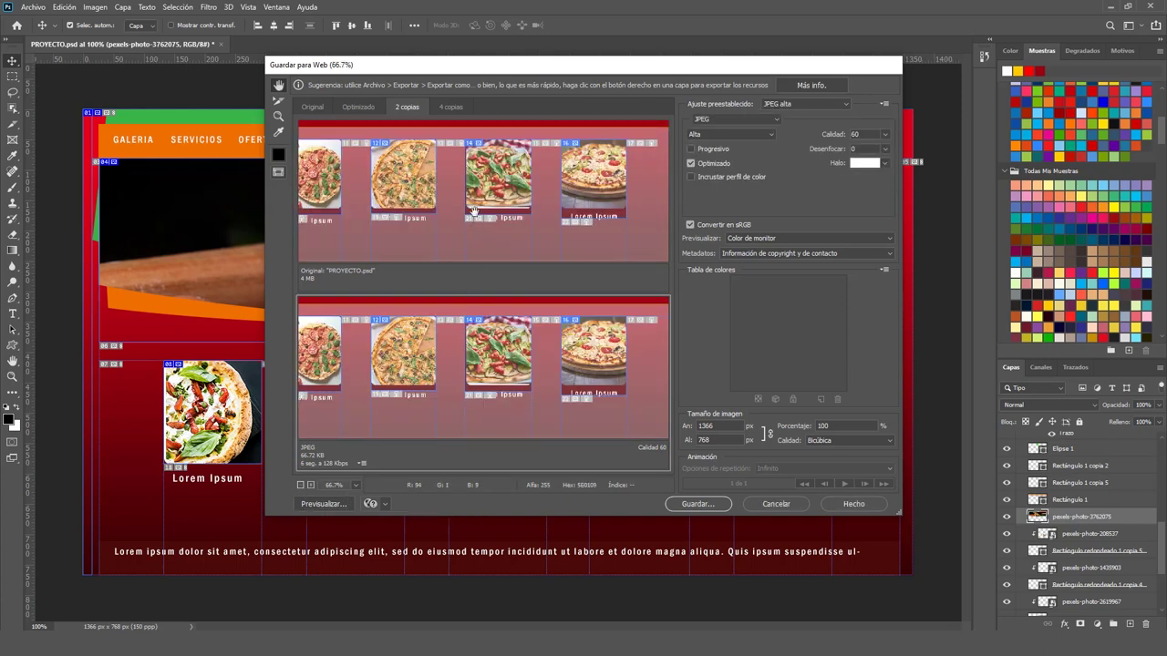
pyautogui.keyDown('alt'); pyautogui.click(474, 211); pyautogui.keyUp('alt')
pyautogui.moveTo(484, 176); pyautogui.dragTo(514, 219)
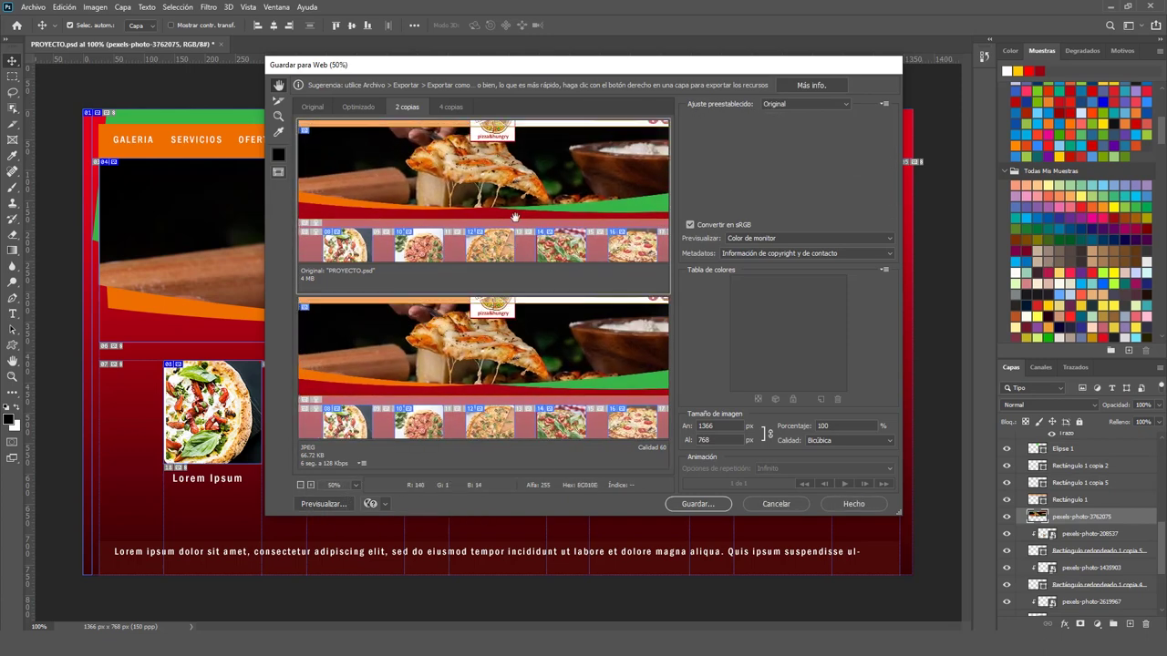
pyautogui.press('z')
pyautogui.click(504, 185)
pyautogui.click(490, 187)
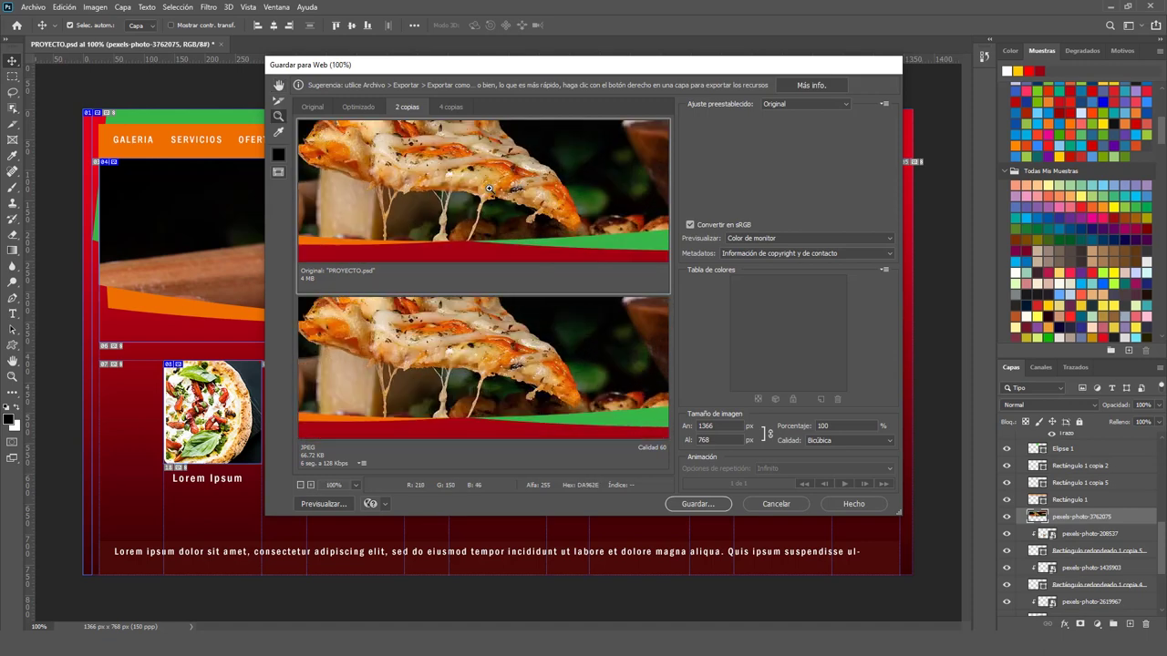
pyautogui.click(451, 186)
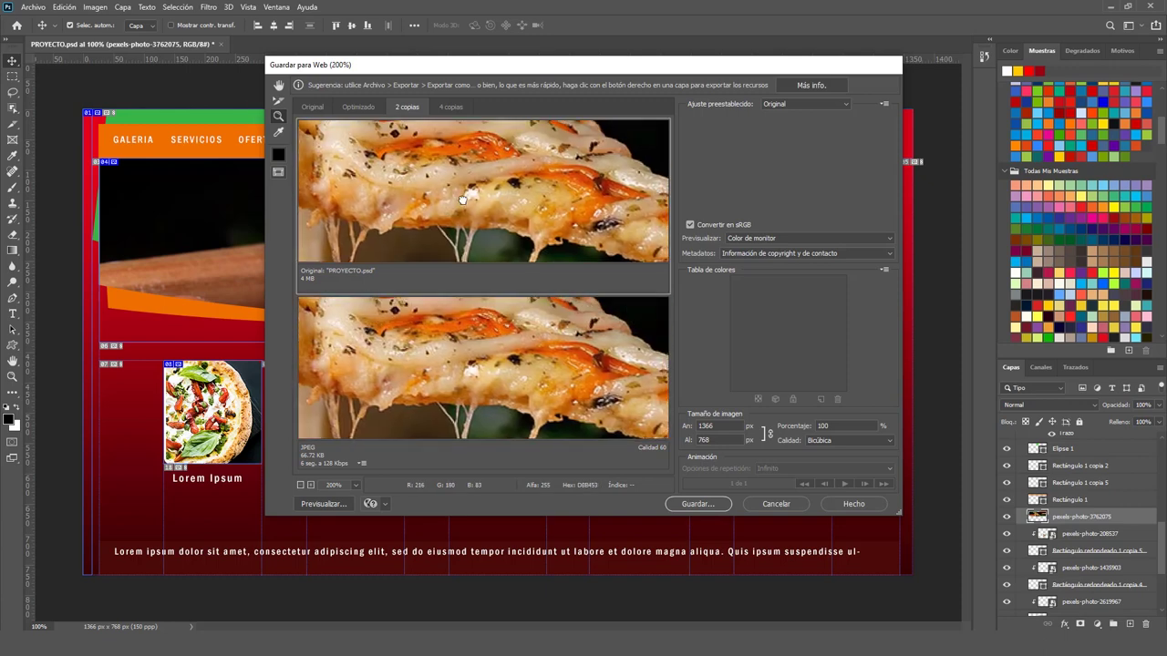
pyautogui.click(279, 85)
pyautogui.click(483, 381)
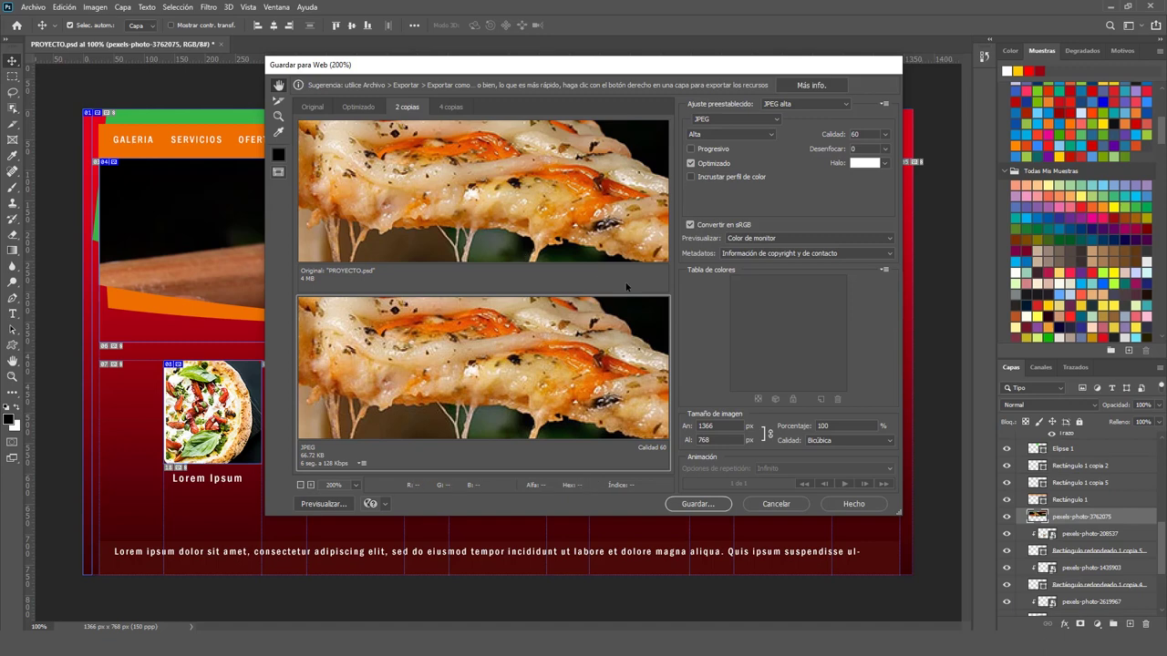
# Step: Set JPEG quality to Baja, zoom the previews to 300%, and start saving PROYECTO.jpg
pyautogui.click(770, 134)
pyautogui.click(754, 142)
pyautogui.click(311, 485)
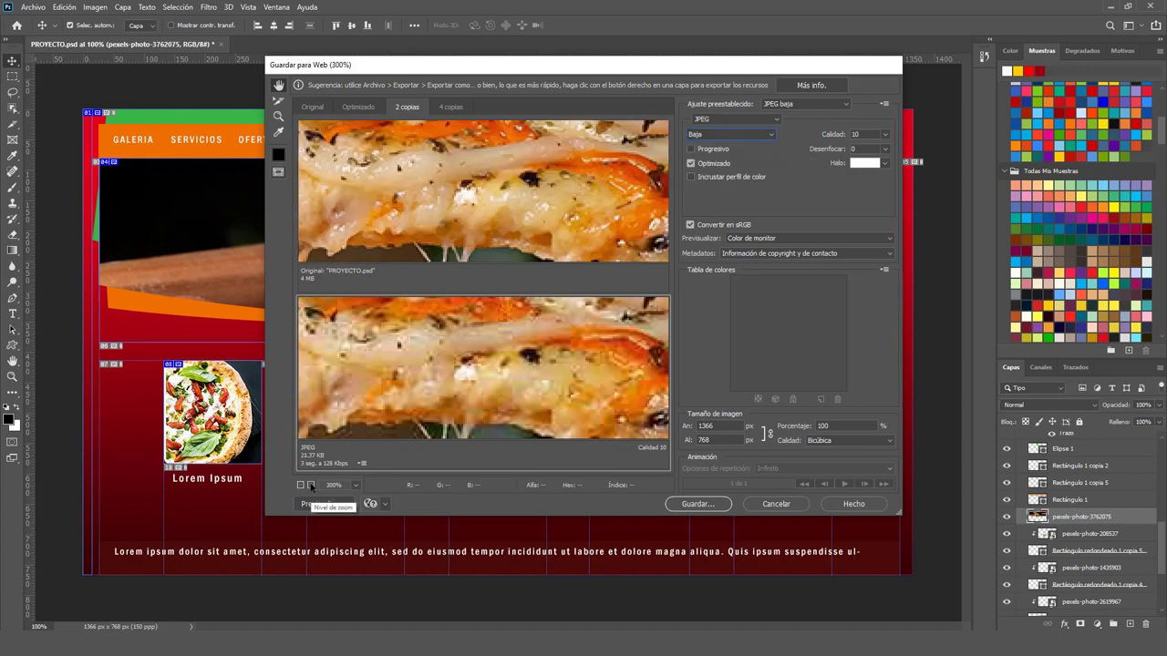
pyautogui.moveTo(448, 413); pyautogui.dragTo(449, 397)
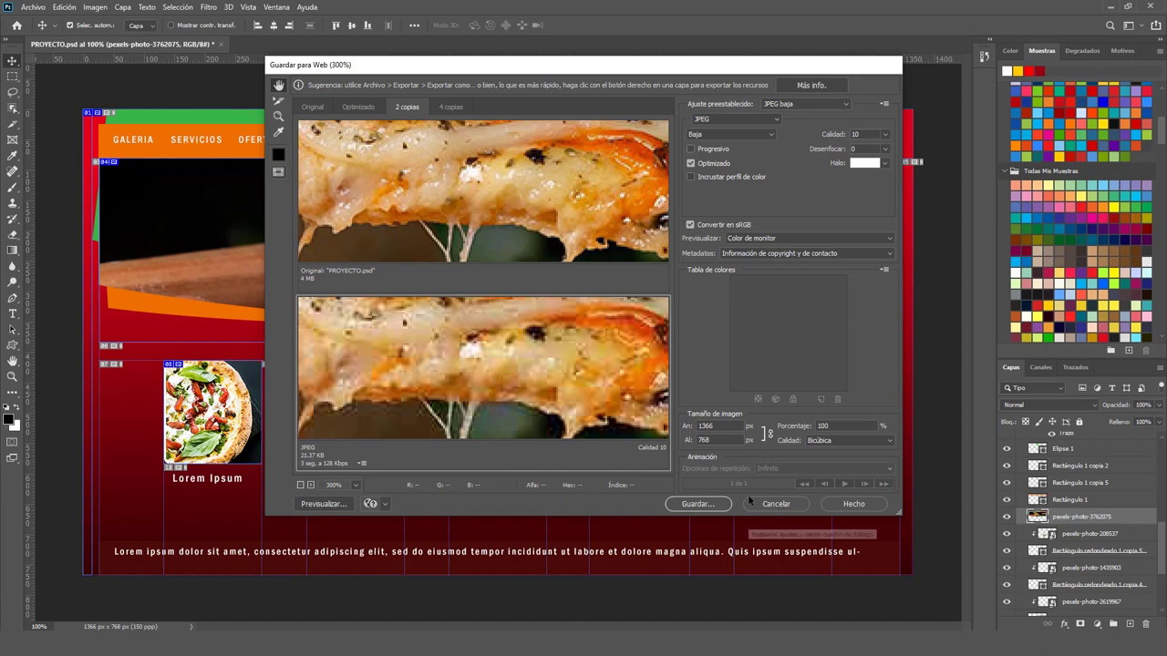
pyautogui.click(703, 505)
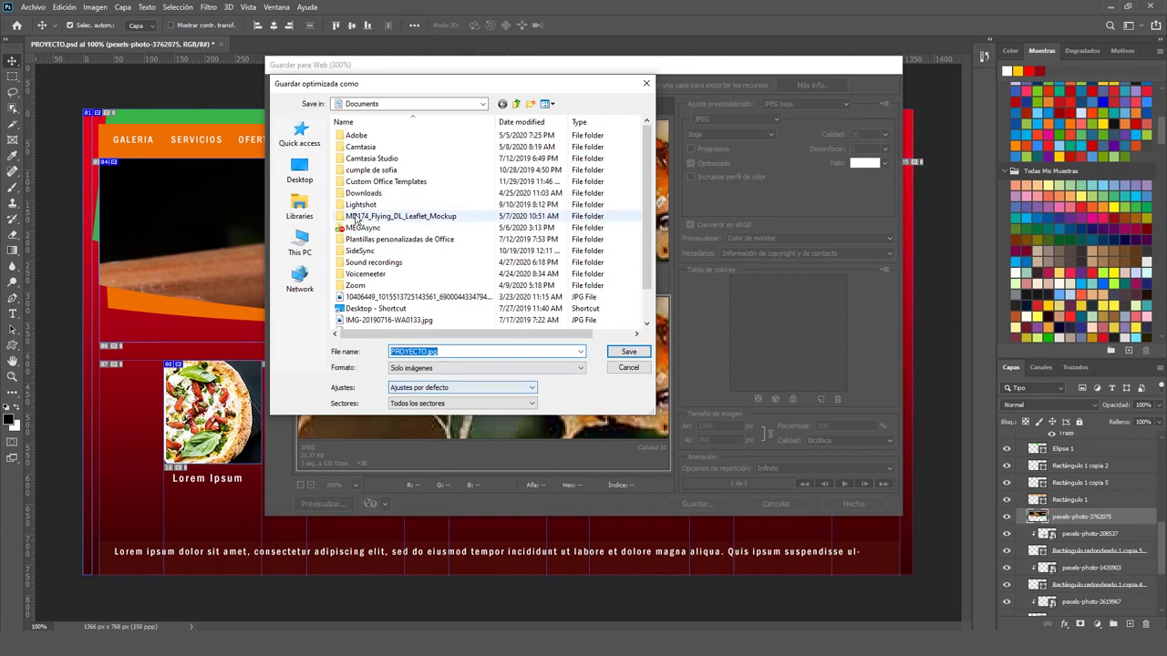
# Step: Create a Desktop folder 'Sitio WEb' and save All Slices of PROYECTO.jpg into it
pyautogui.click(300, 172)
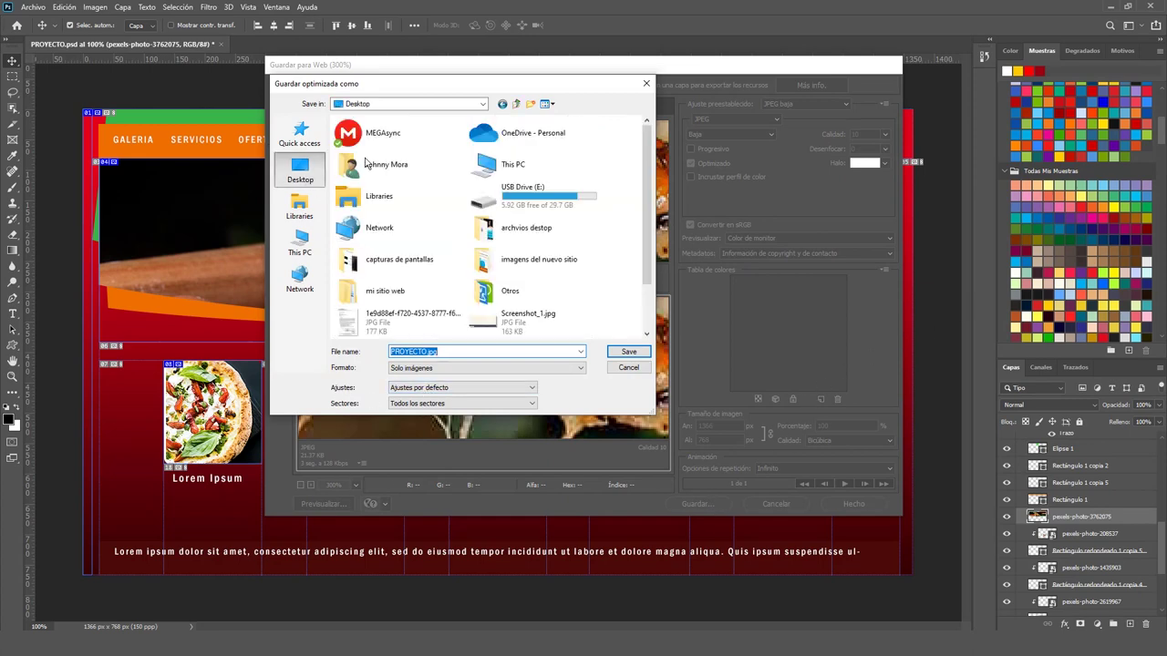
pyautogui.click(530, 104)
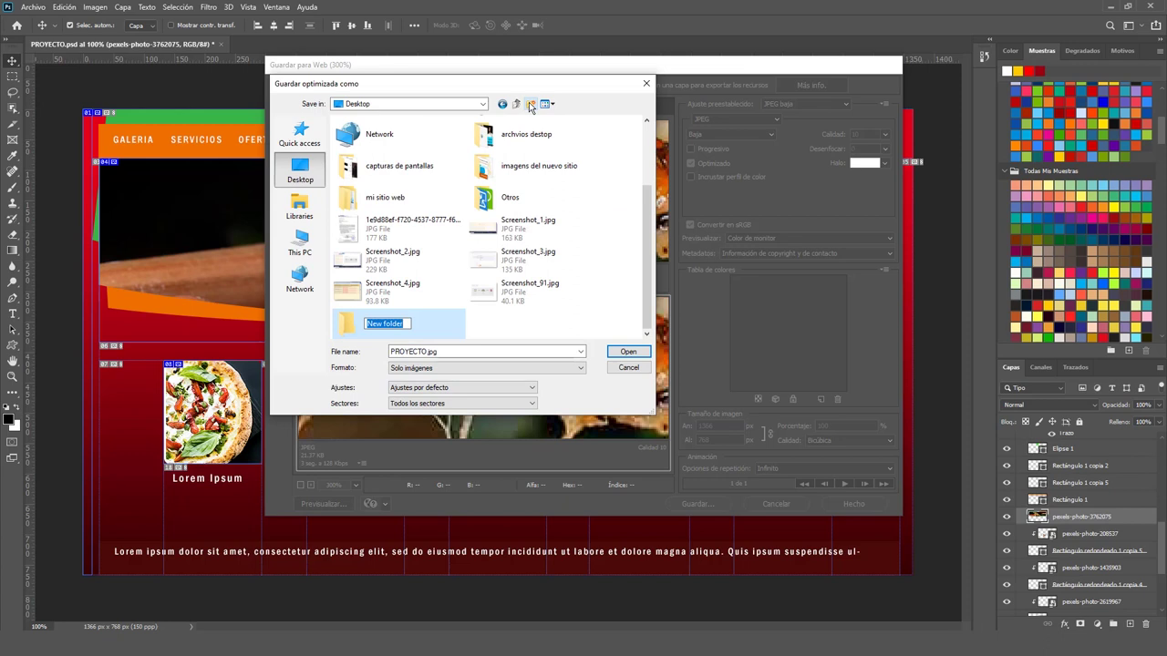
pyautogui.write('Sitio ')
pyautogui.write('WEb')
pyautogui.doubleClick(351, 323)
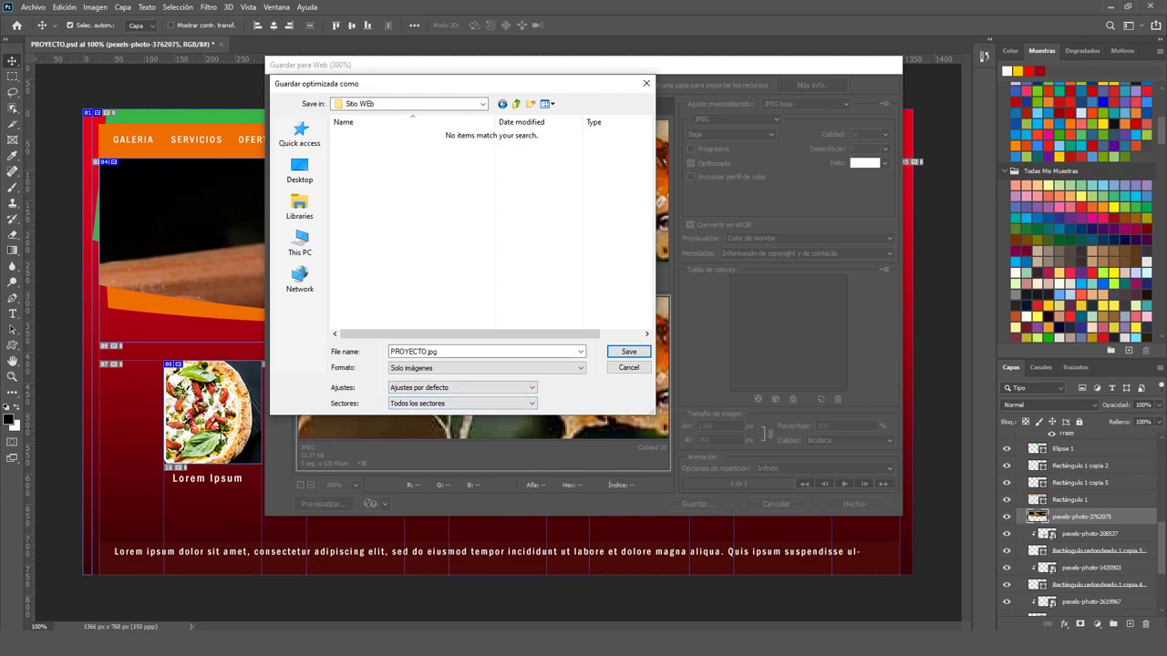
pyautogui.click(485, 403)
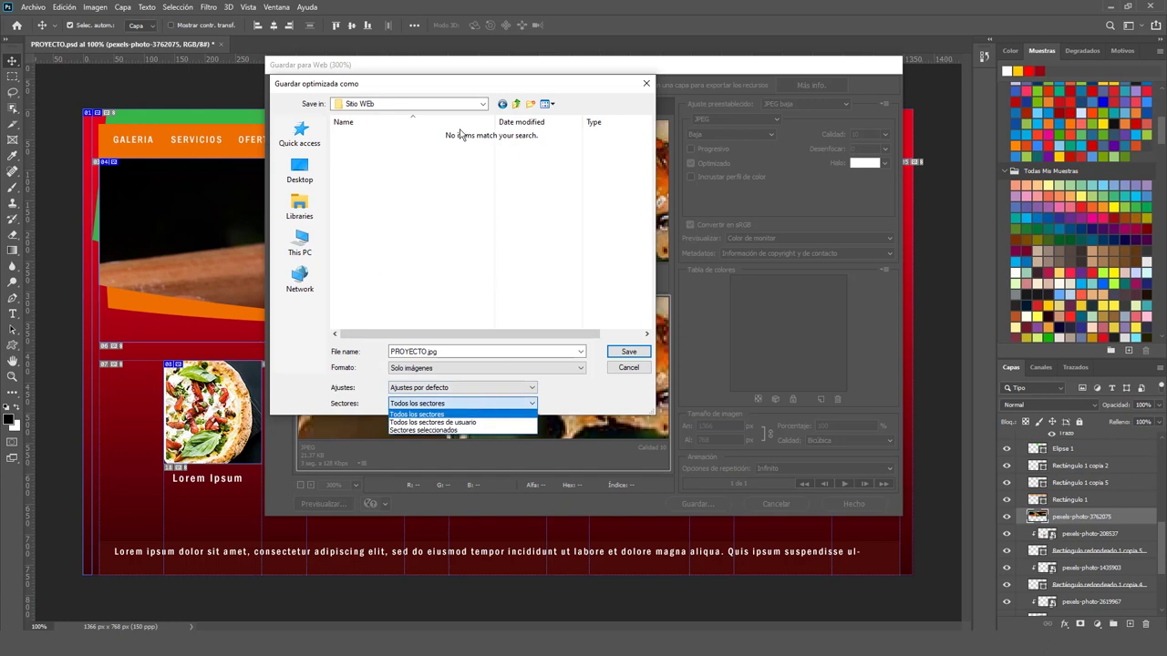
pyautogui.click(442, 415)
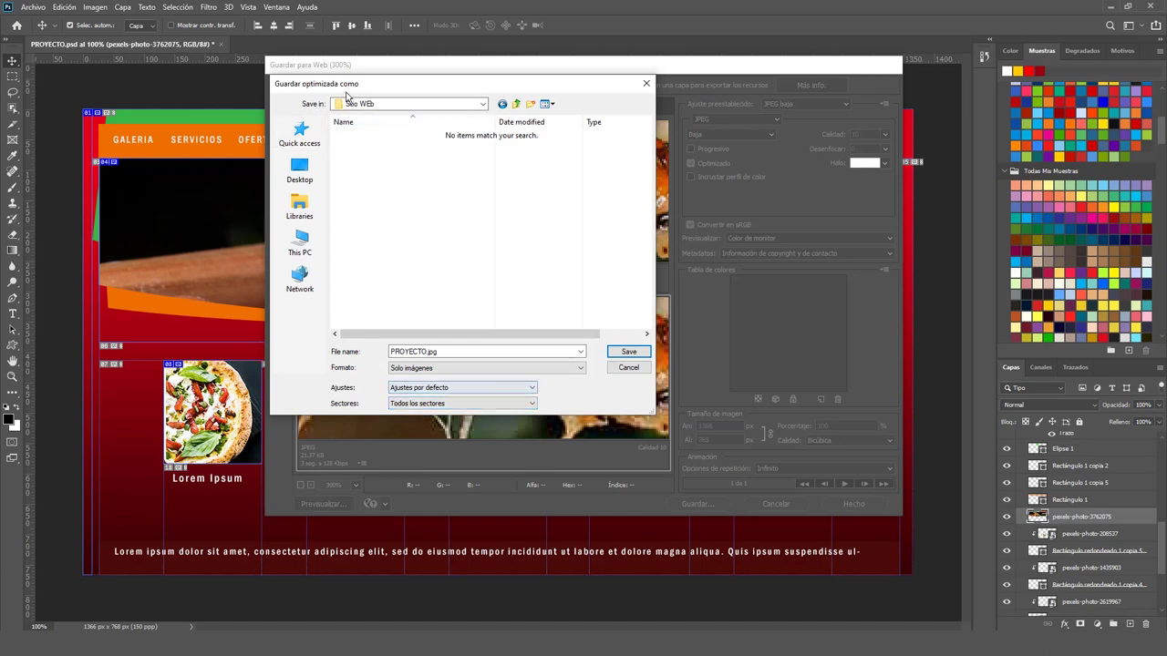
pyautogui.click(628, 351)
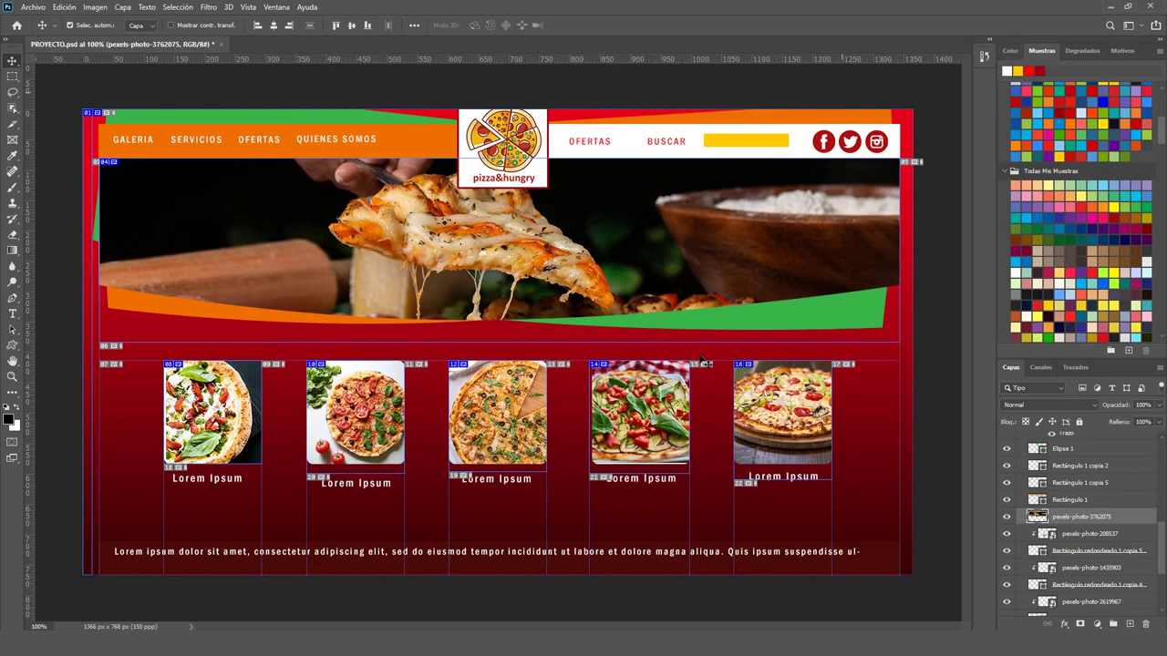
pyautogui.click(438, 611)
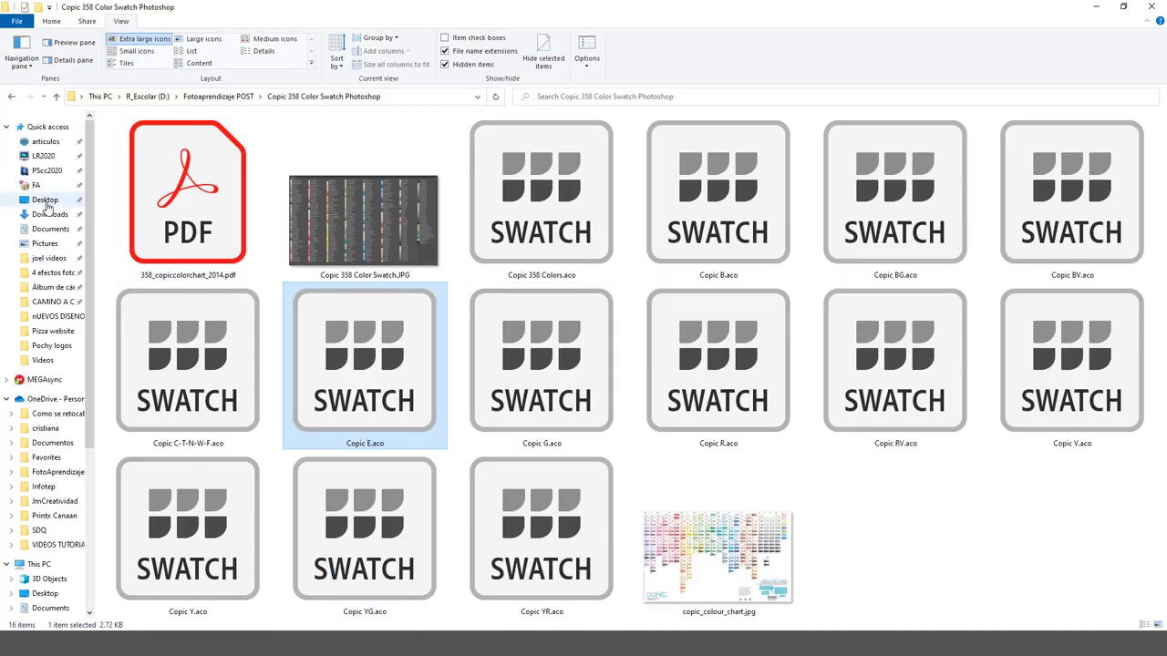
# Step: Check mi sitio web > images, then open Sitio WEb > images holding PROYECTO_01–PROYECTO_22
pyautogui.click(44, 200)
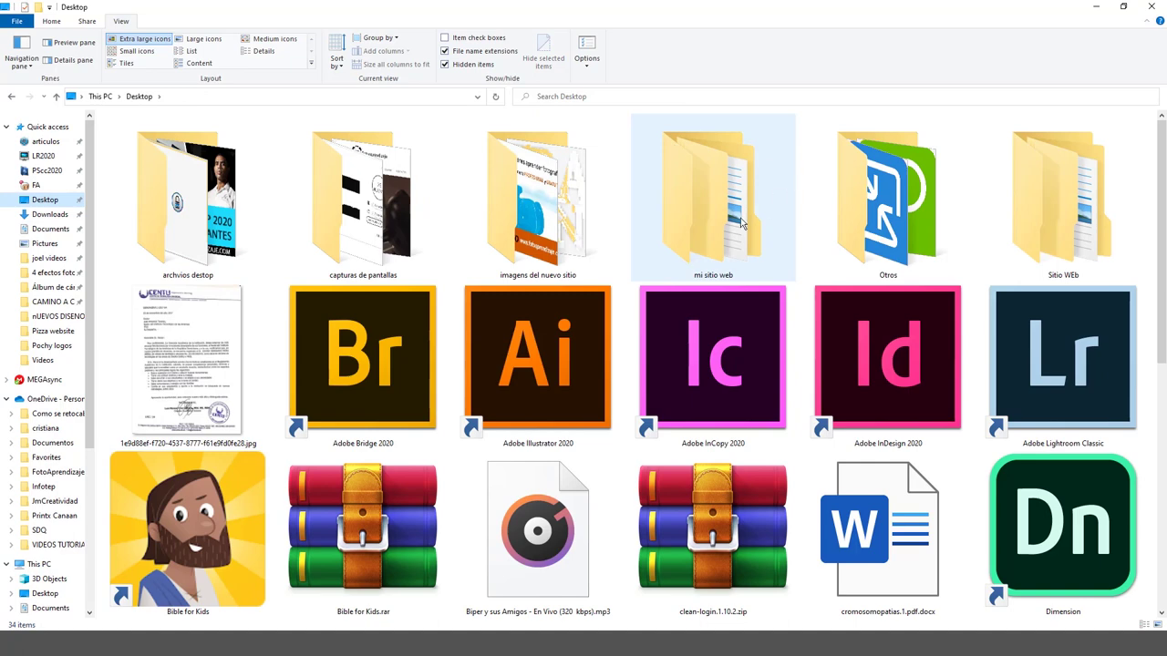
pyautogui.doubleClick(740, 219)
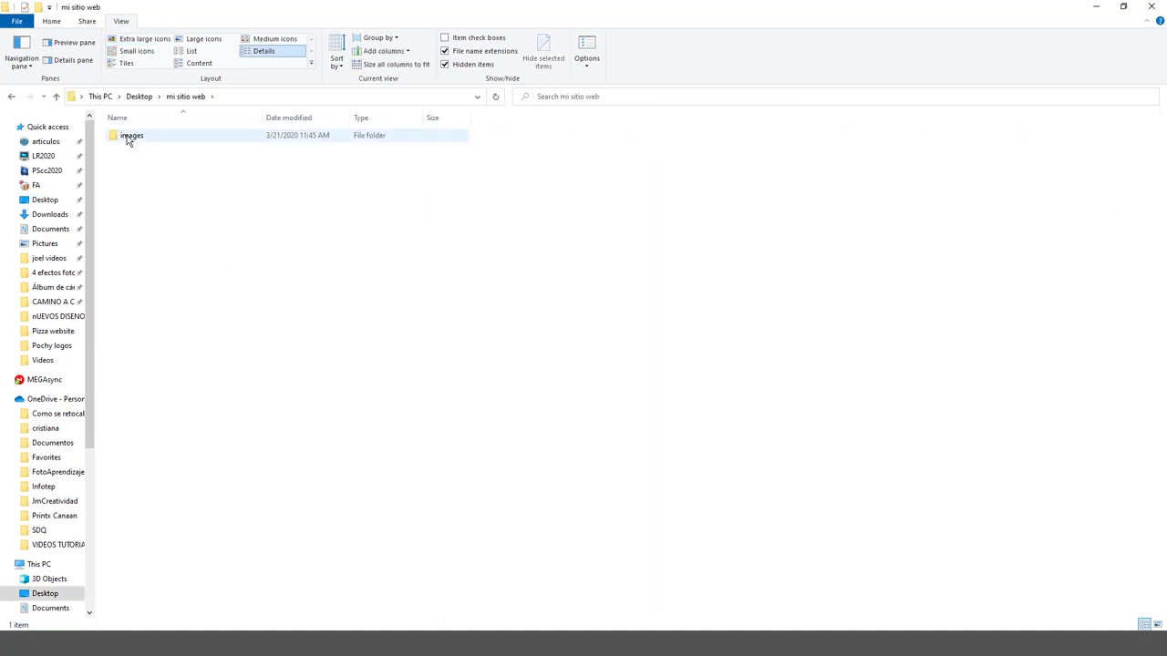
pyautogui.moveTo(132, 135)
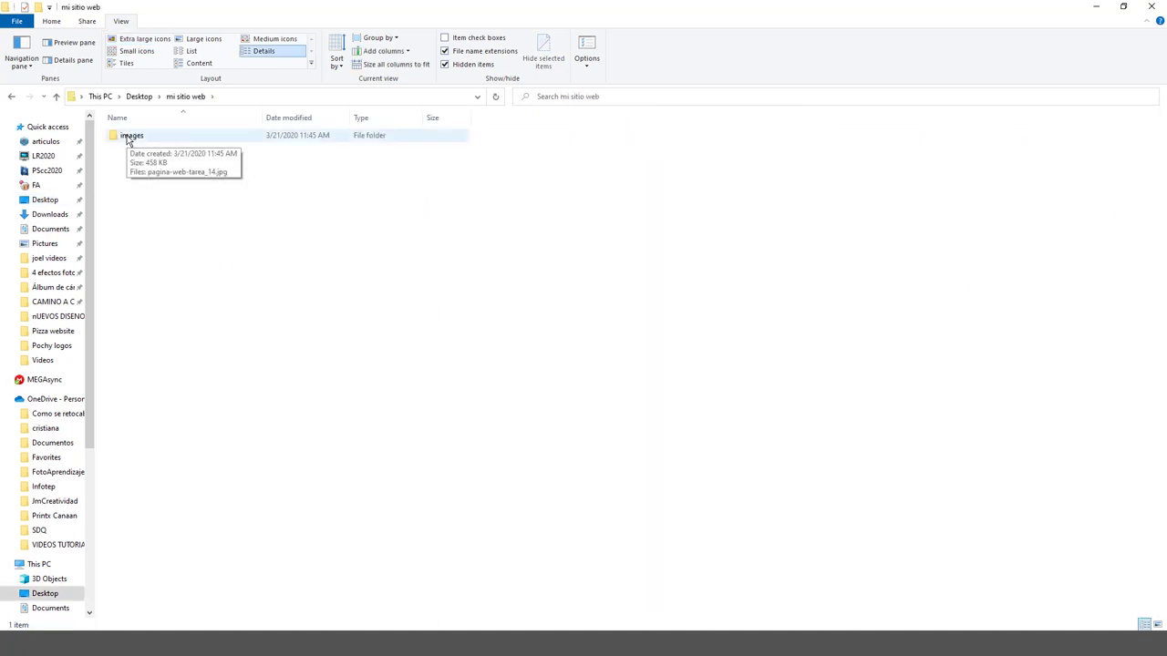
pyautogui.doubleClick(128, 139)
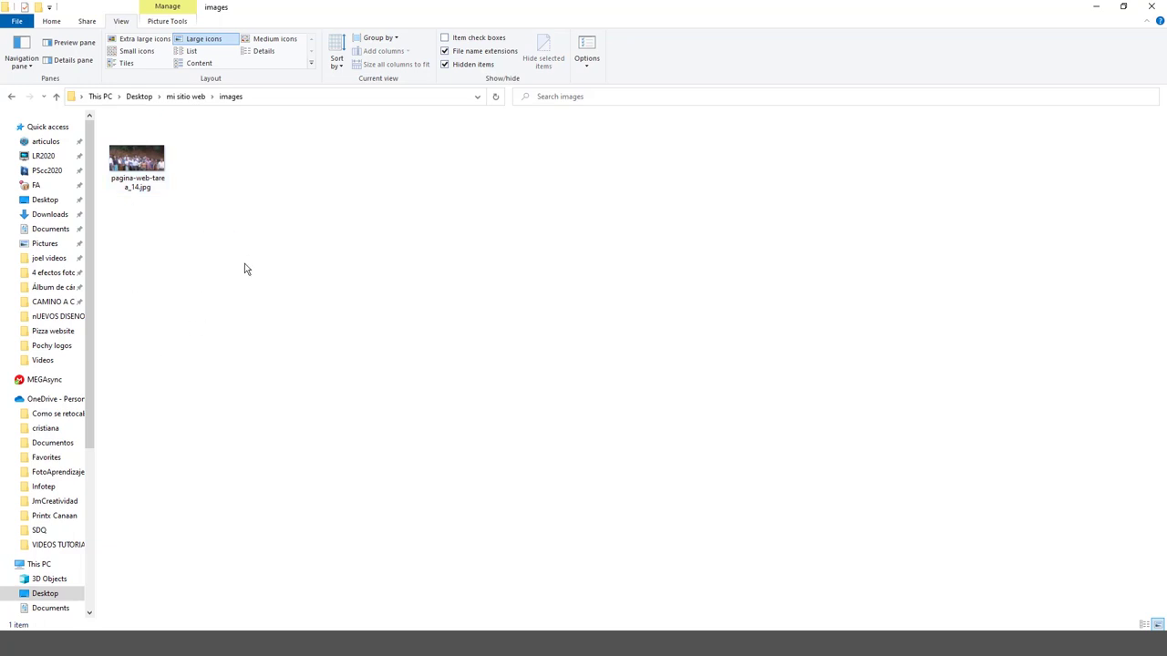
pyautogui.click(141, 97)
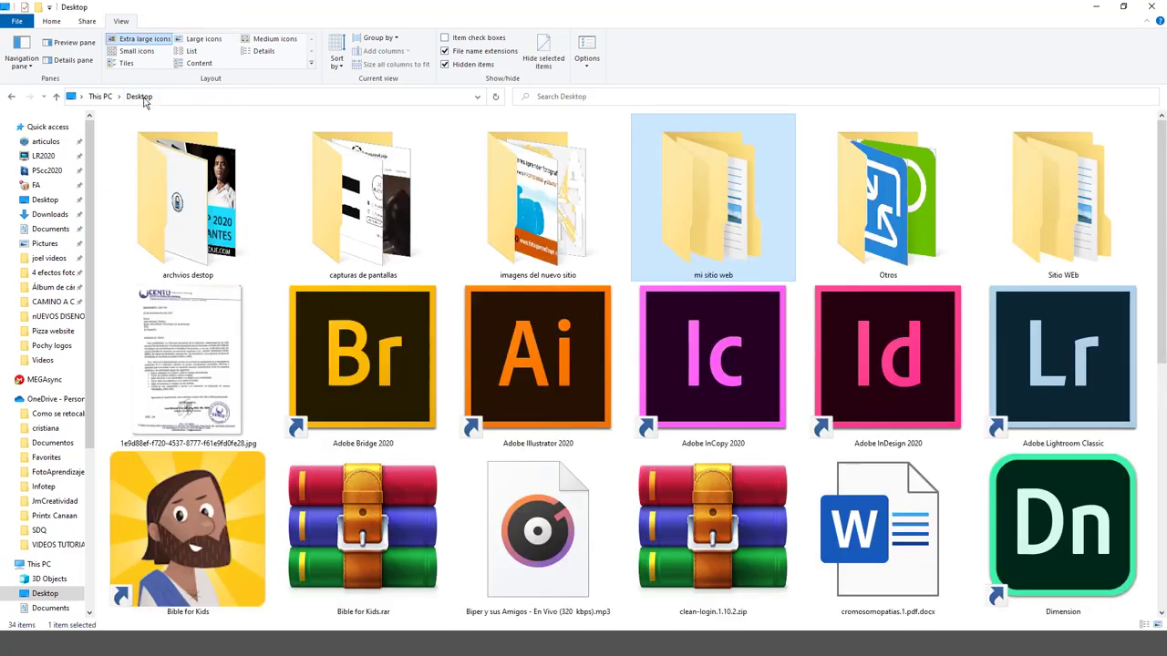
pyautogui.doubleClick(1048, 219)
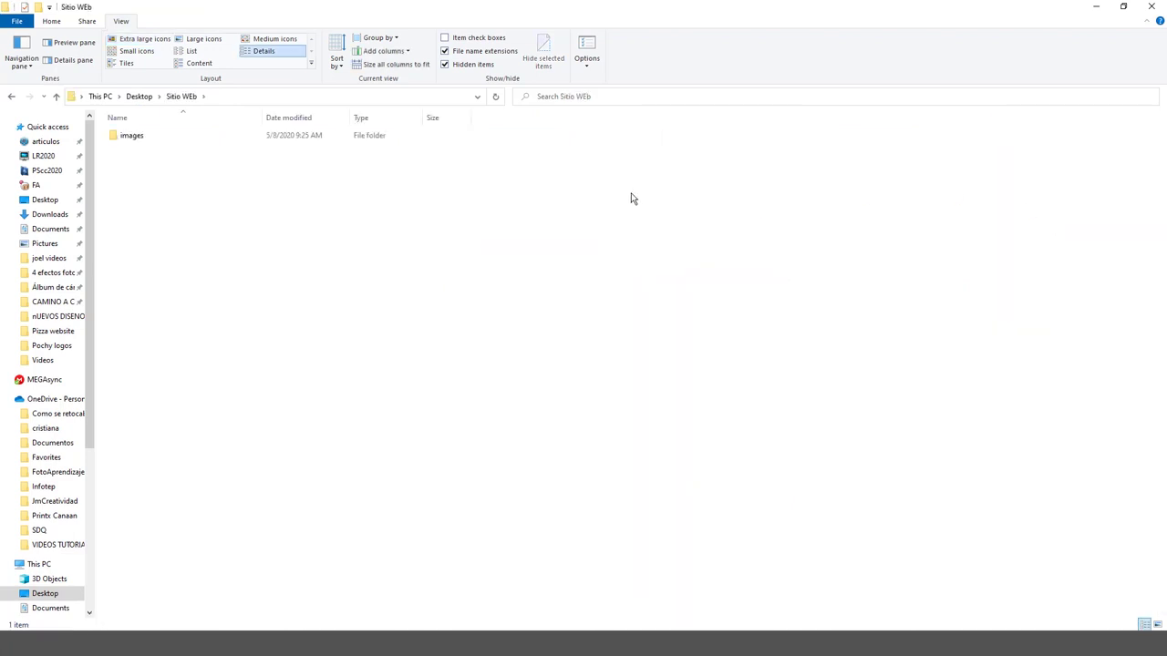
pyautogui.doubleClick(124, 140)
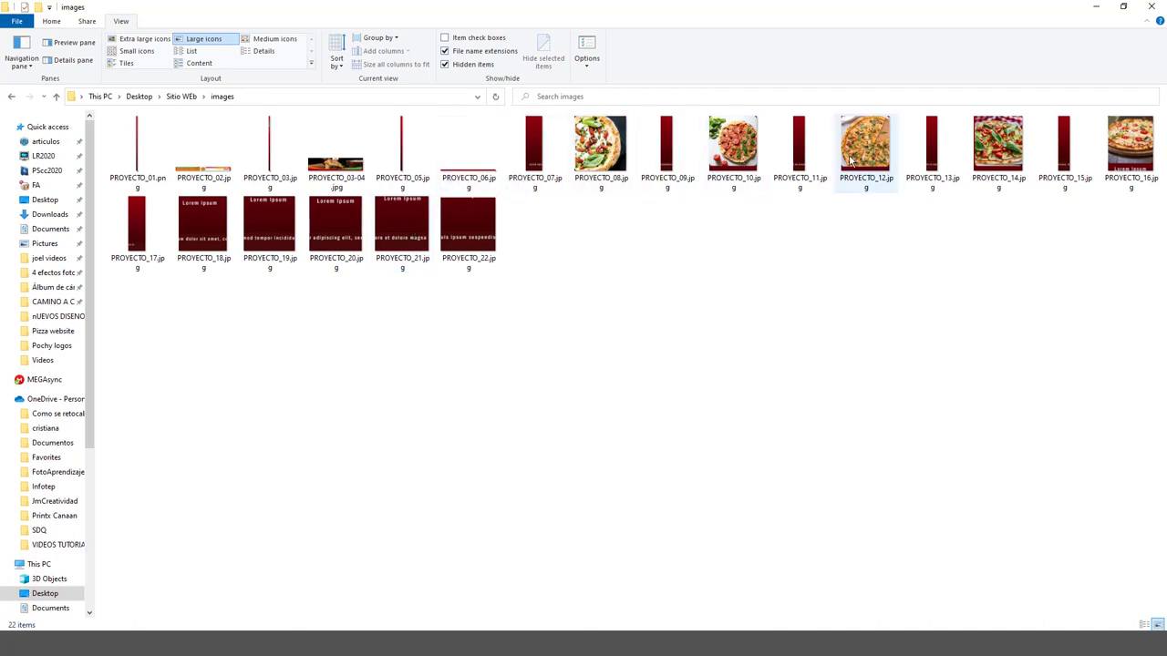
pyautogui.click(337, 164)
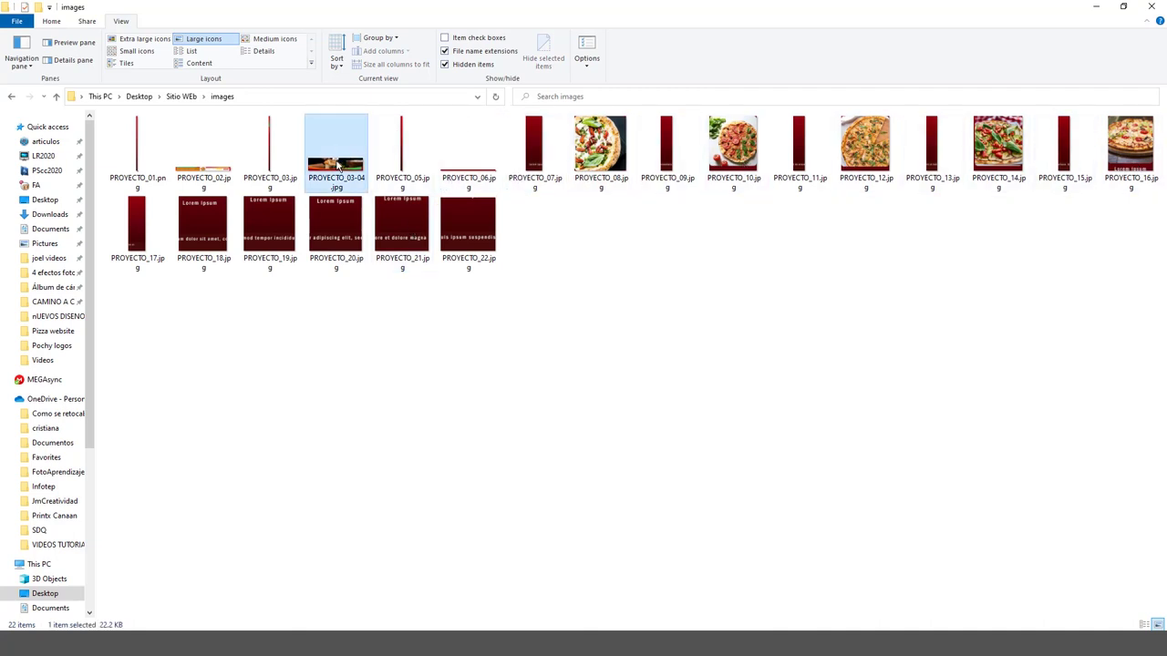
pyautogui.doubleClick(337, 164)
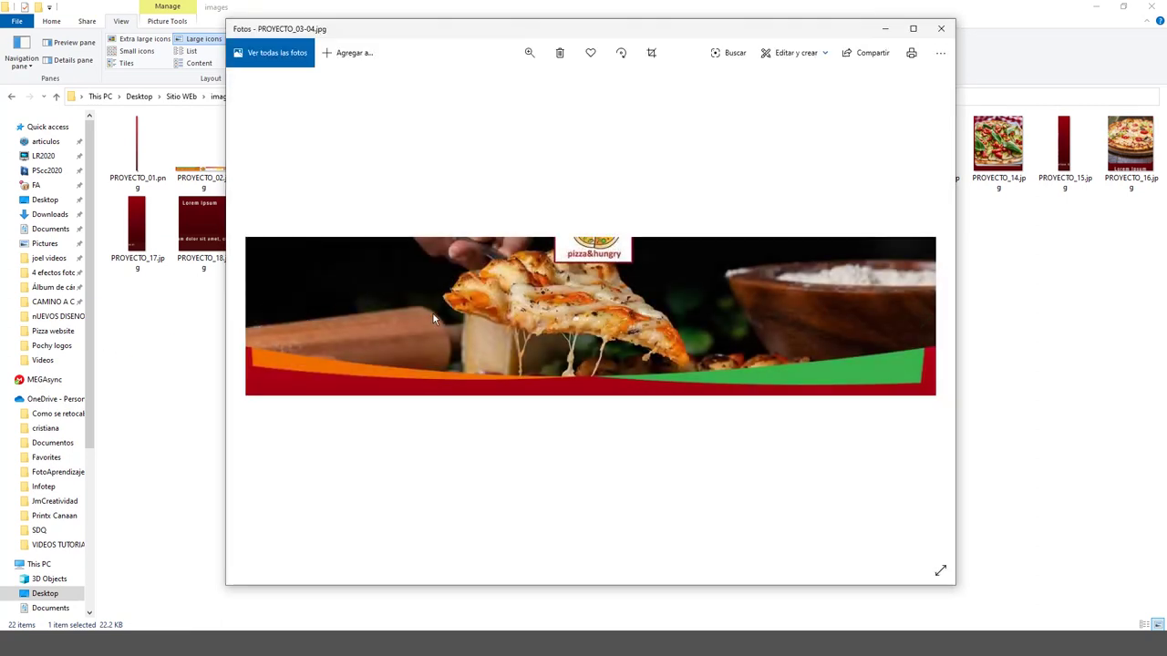
pyautogui.click(941, 30)
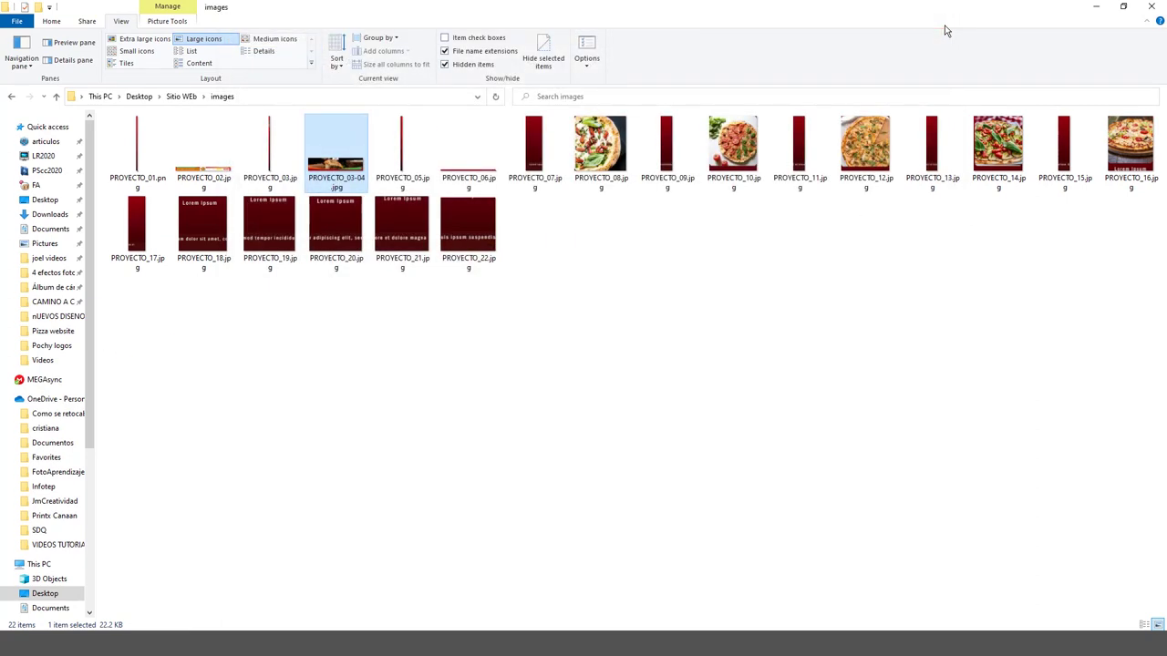
pyautogui.click(415, 236)
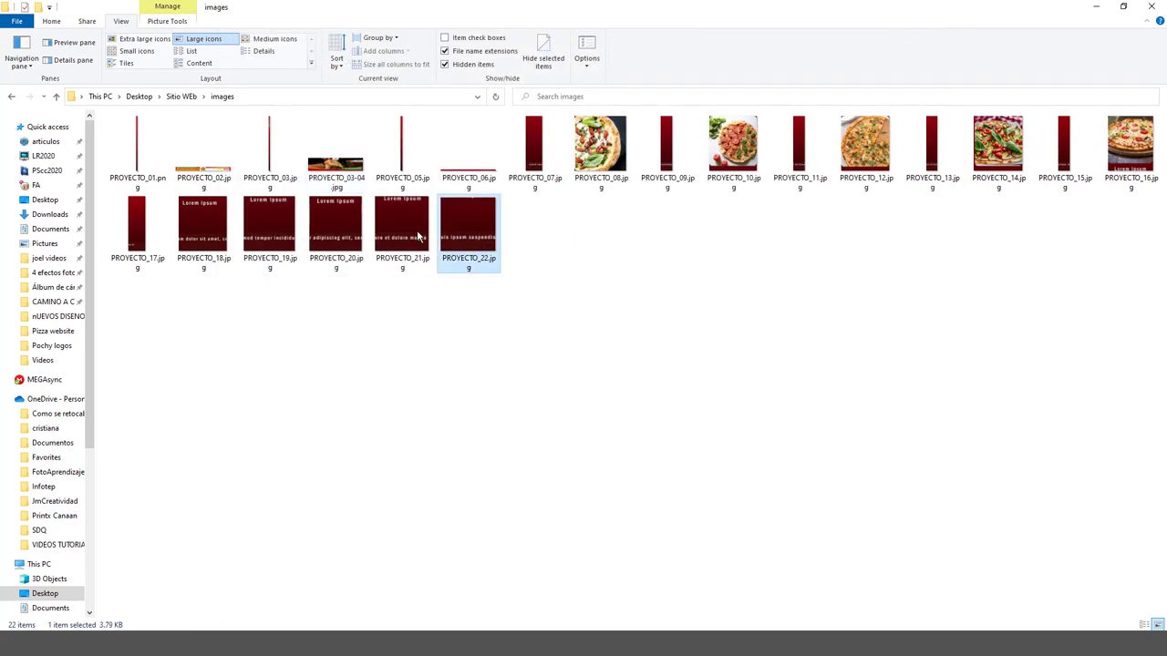
pyautogui.click(335, 240)
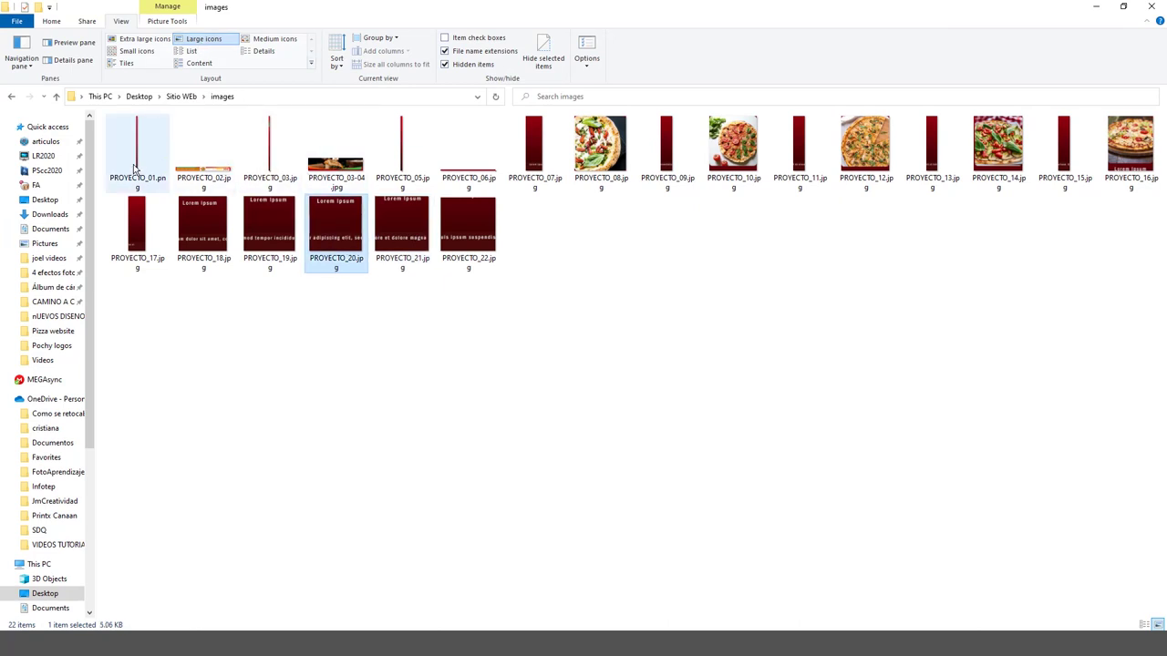
pyautogui.doubleClick(394, 172)
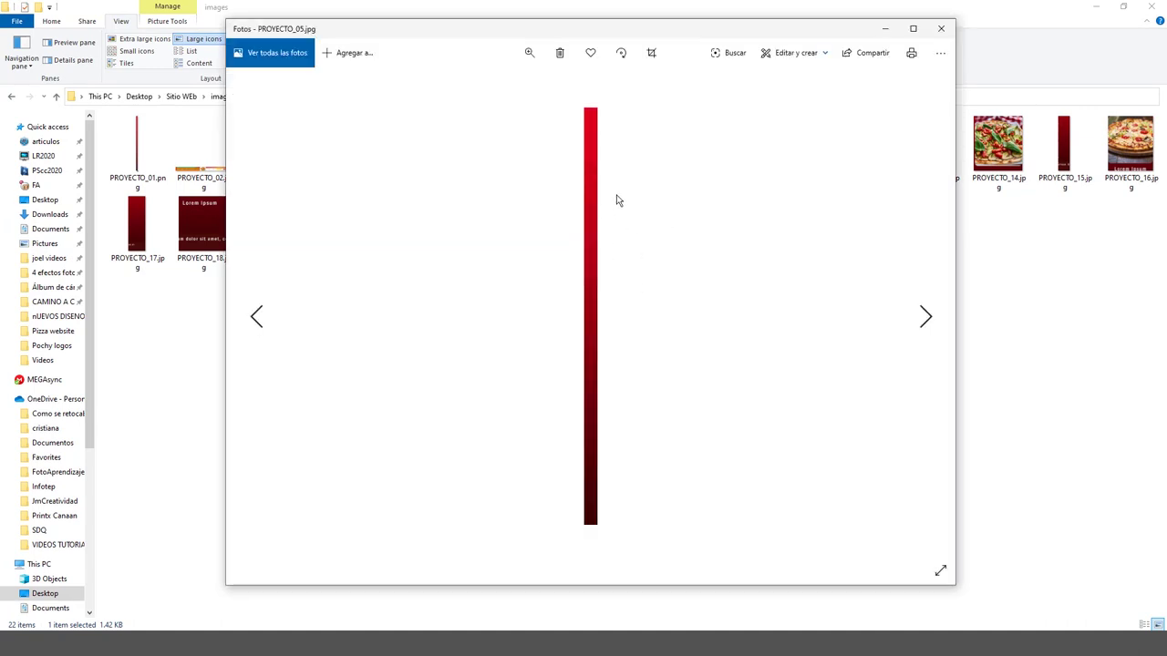
pyautogui.click(941, 28)
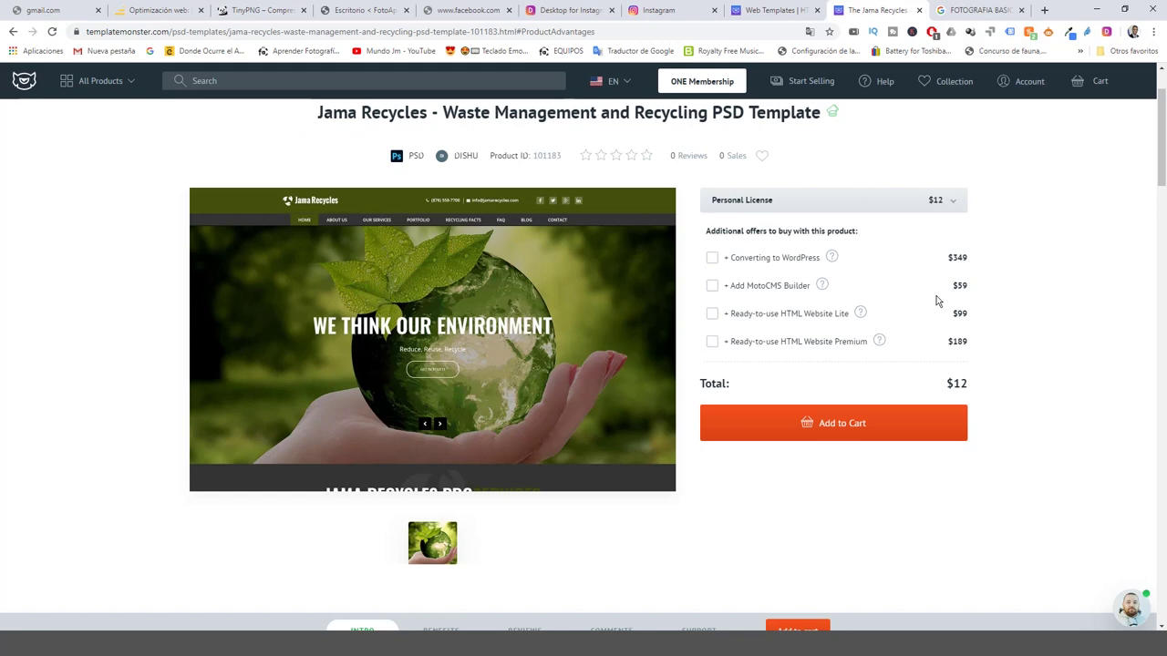
# Step: Show the Jama Recycles template's license options and prices
pyautogui.click(942, 204)
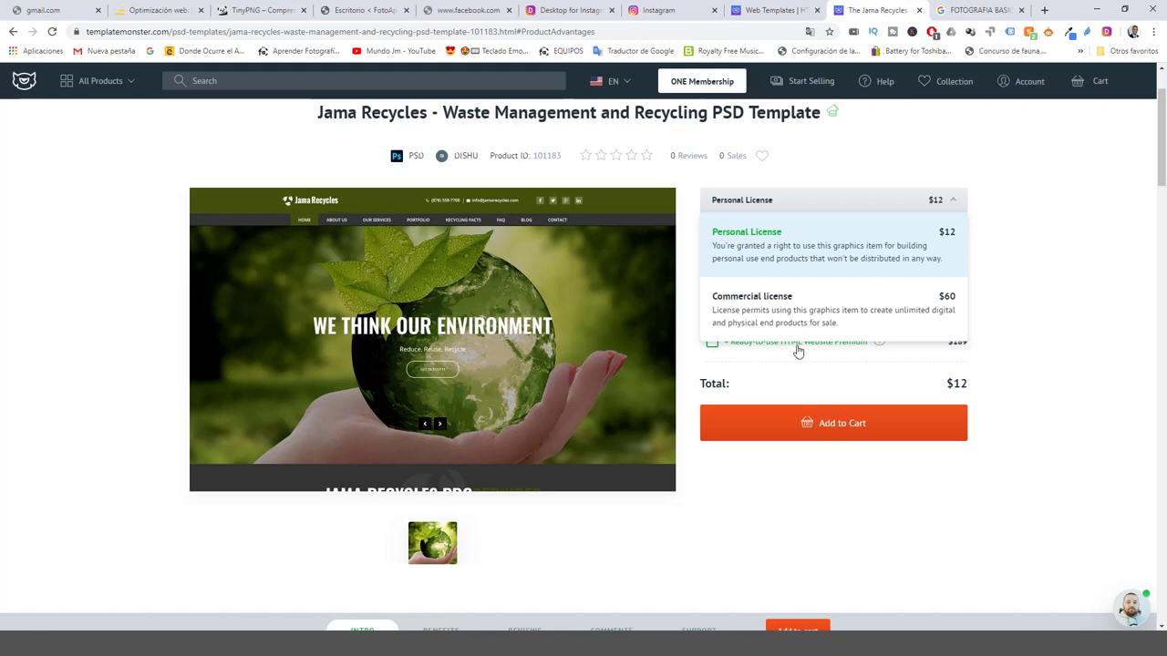
# Step: Show the license options: $12 Personal License or $60 Commercial license
pyautogui.moveTo(1159, 156); pyautogui.dragTo(1128, 240)
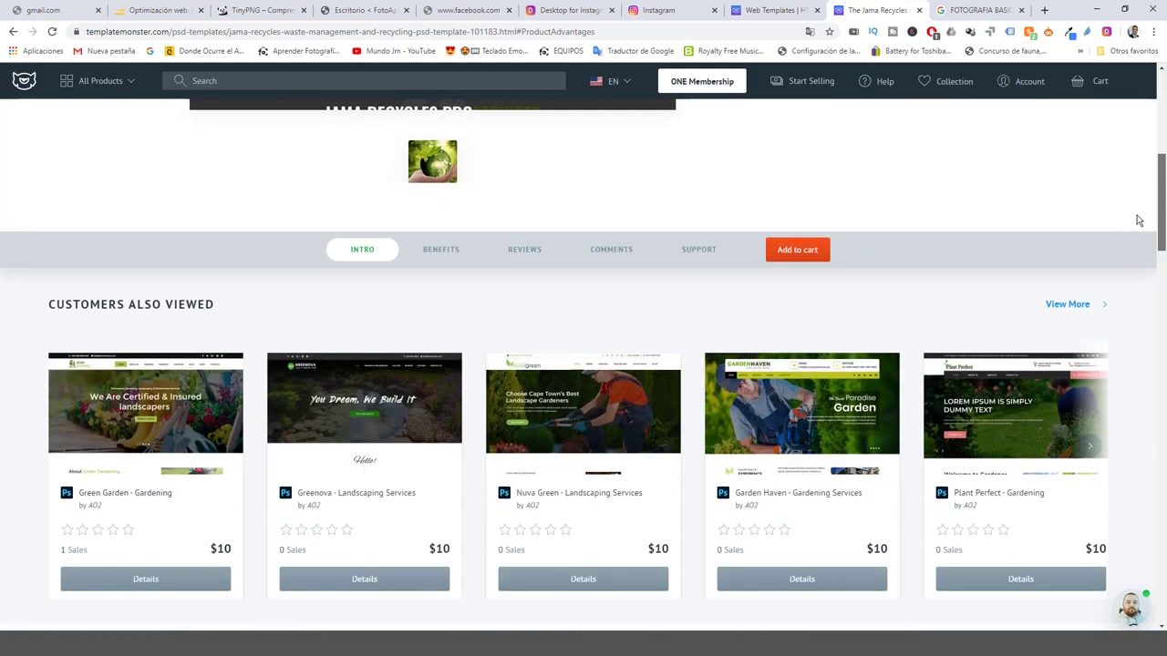
# Step: Scroll down to Customers Also Viewed, showing Green Garden and Nuva Green at $10
pyautogui.scroll(-1, 1126, 242)
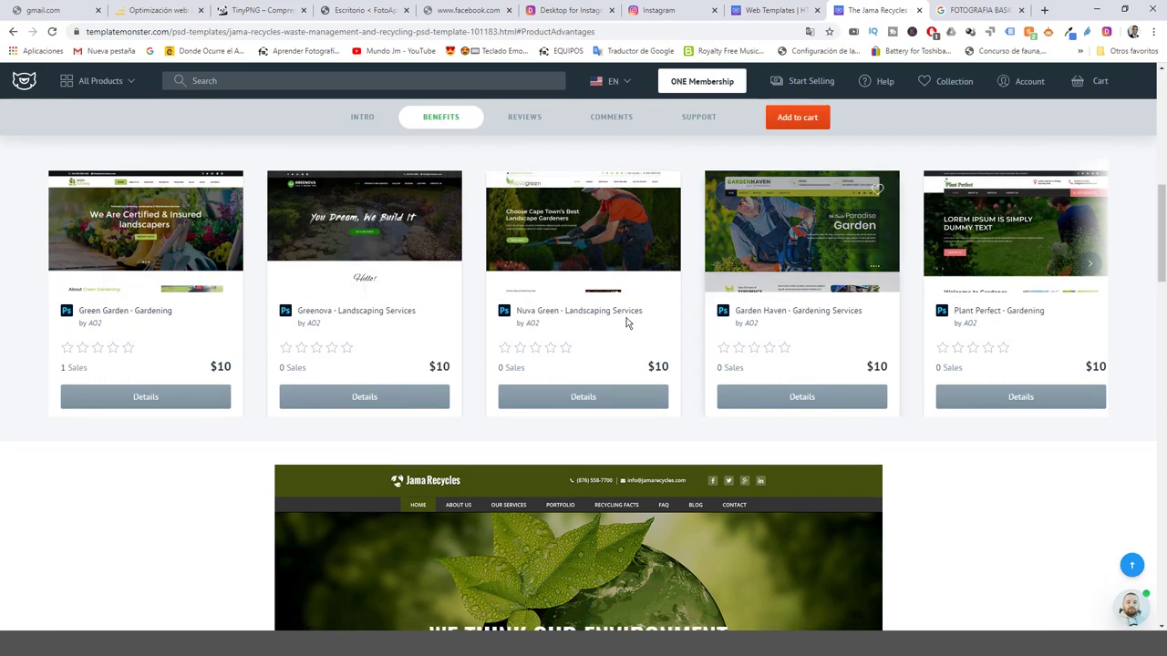